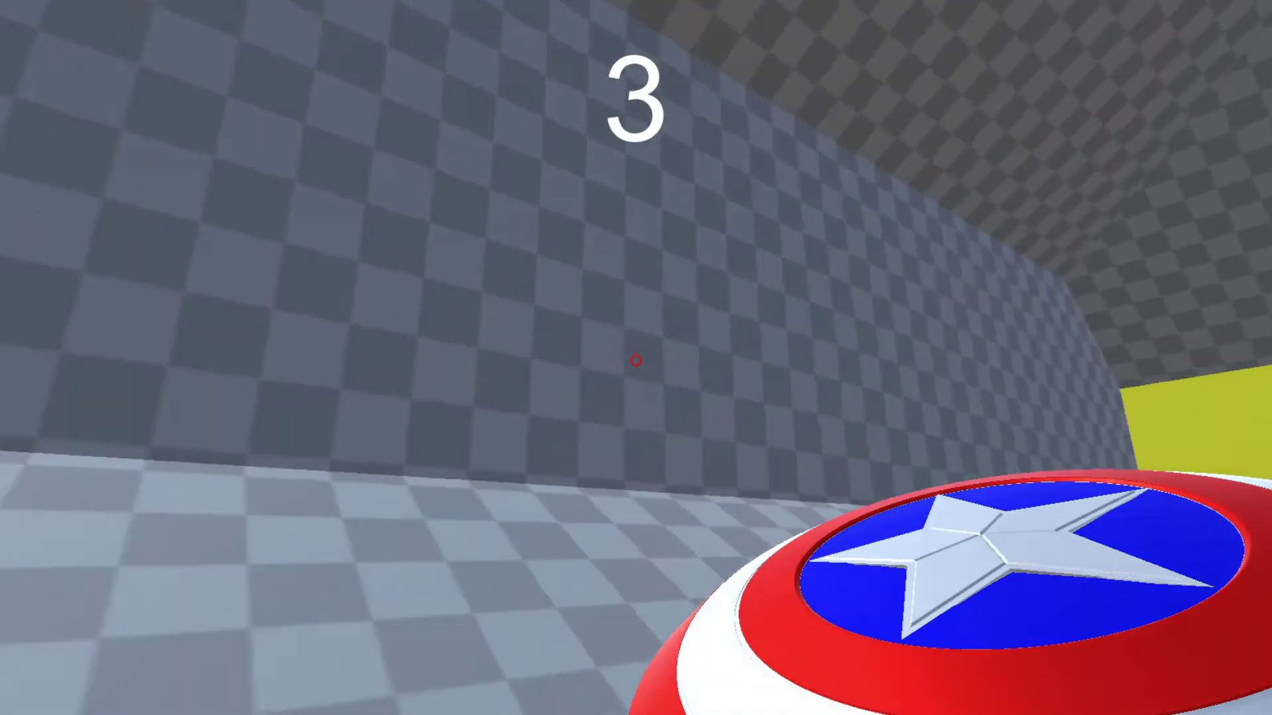
pyautogui.click(636, 360)
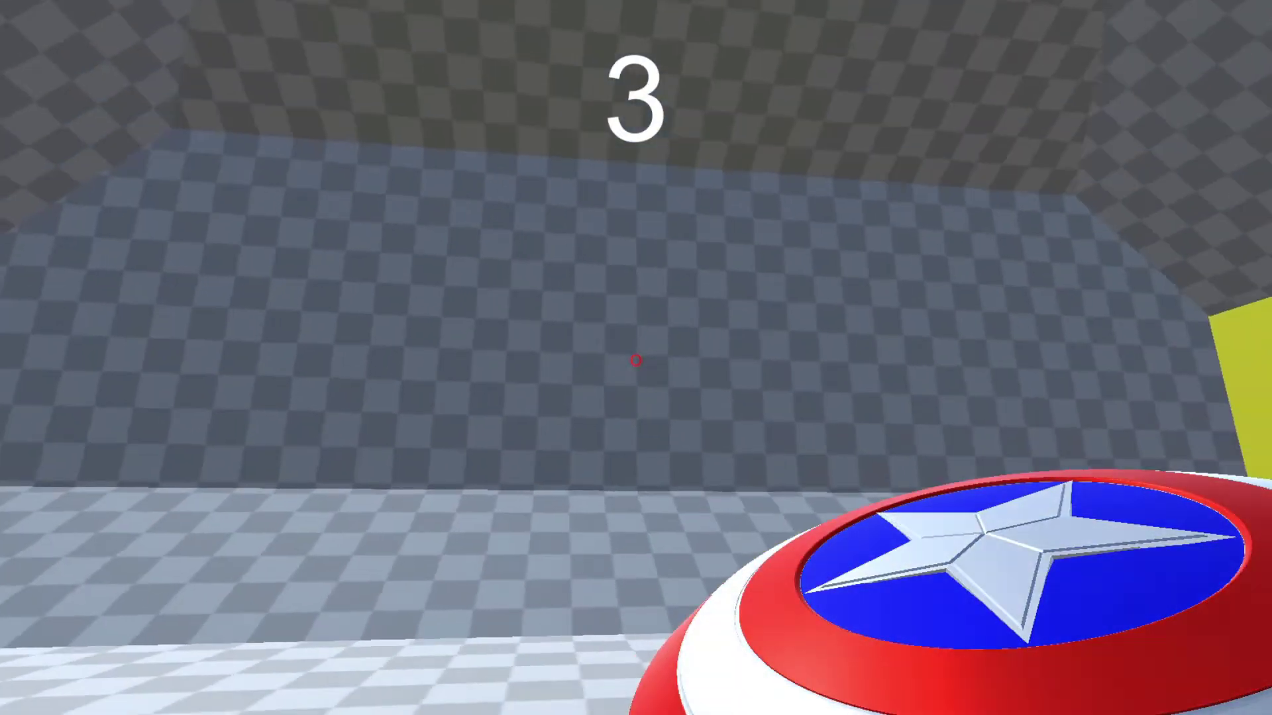
pyautogui.click(635, 360)
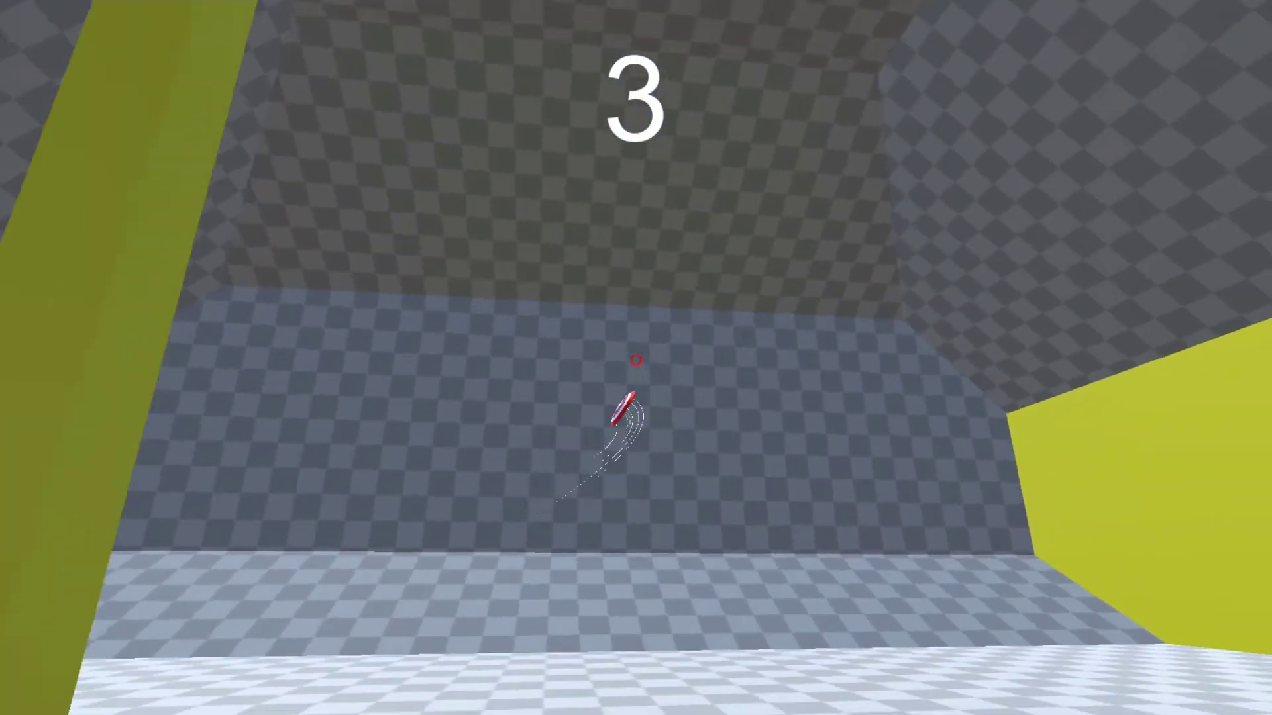
pyautogui.press('w')
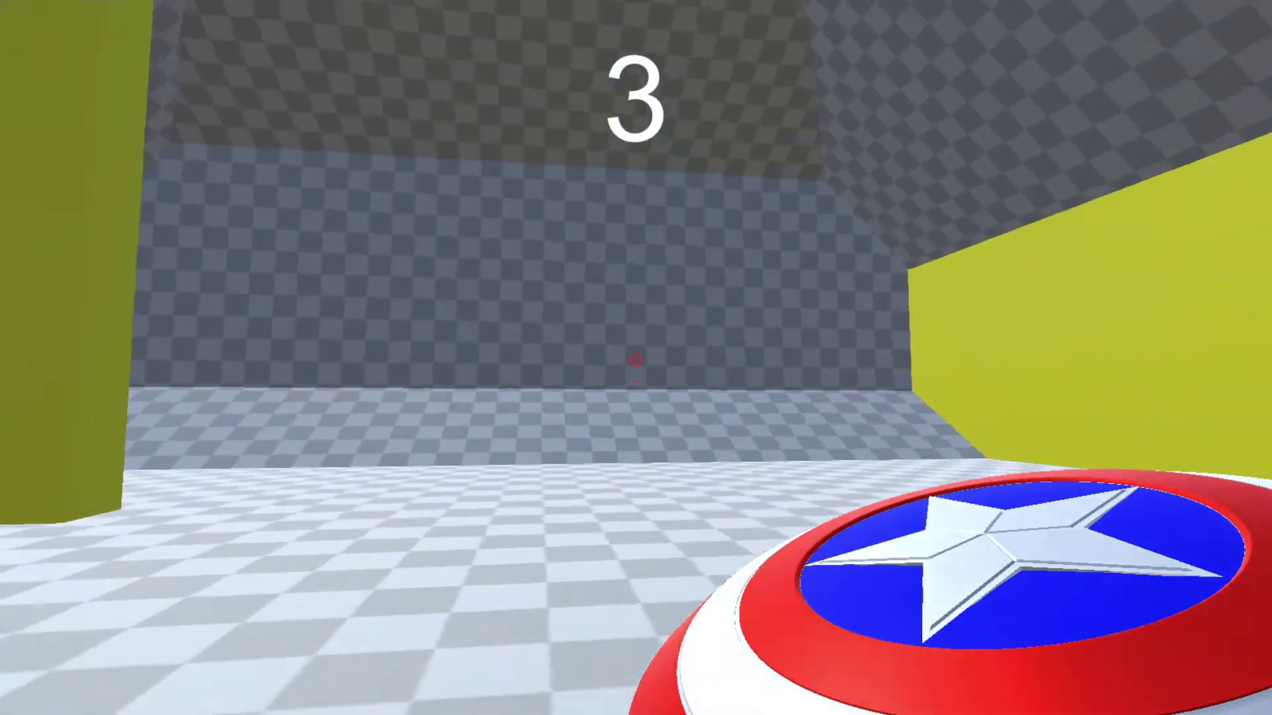
pyautogui.click(636, 360)
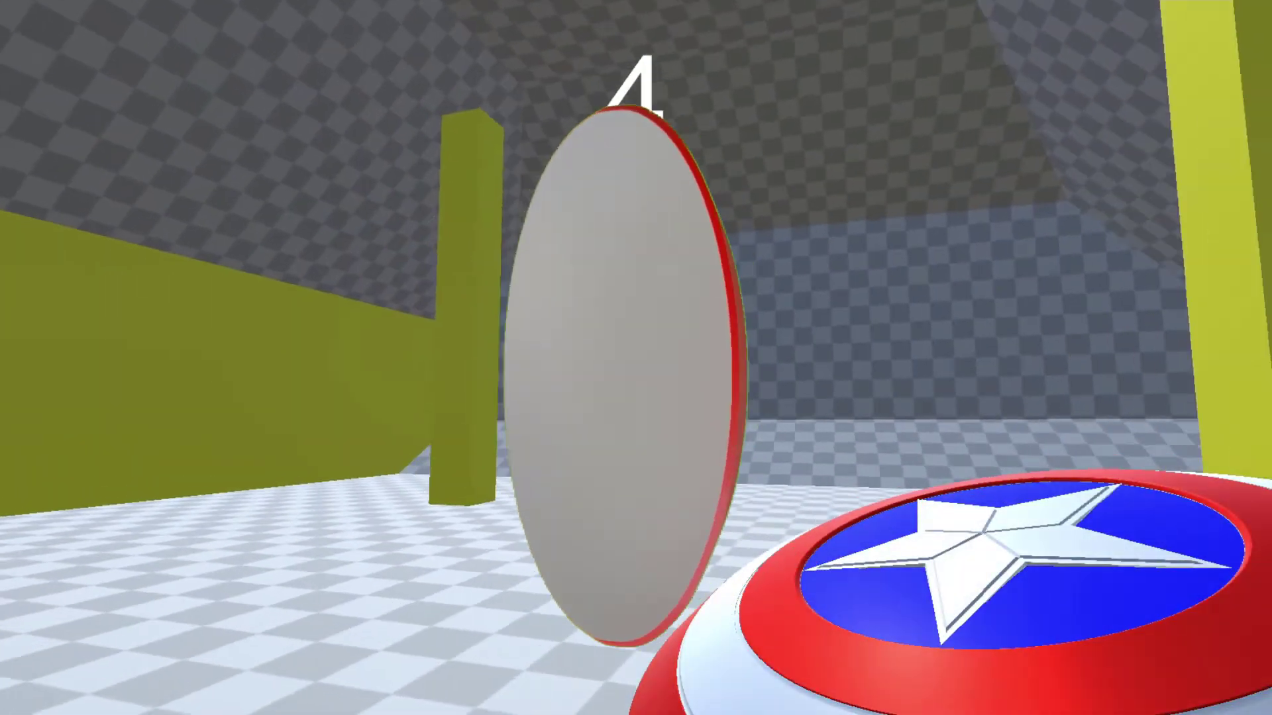
pyautogui.click(636, 357)
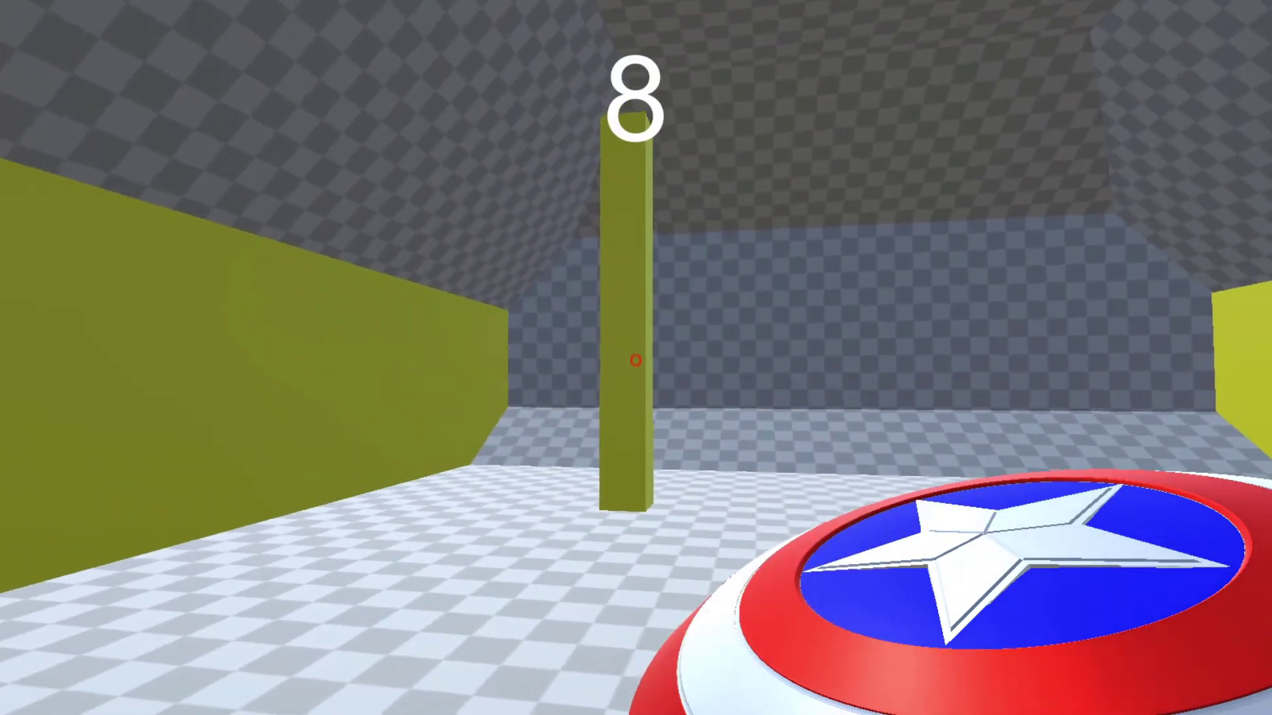
pyautogui.click(636, 358)
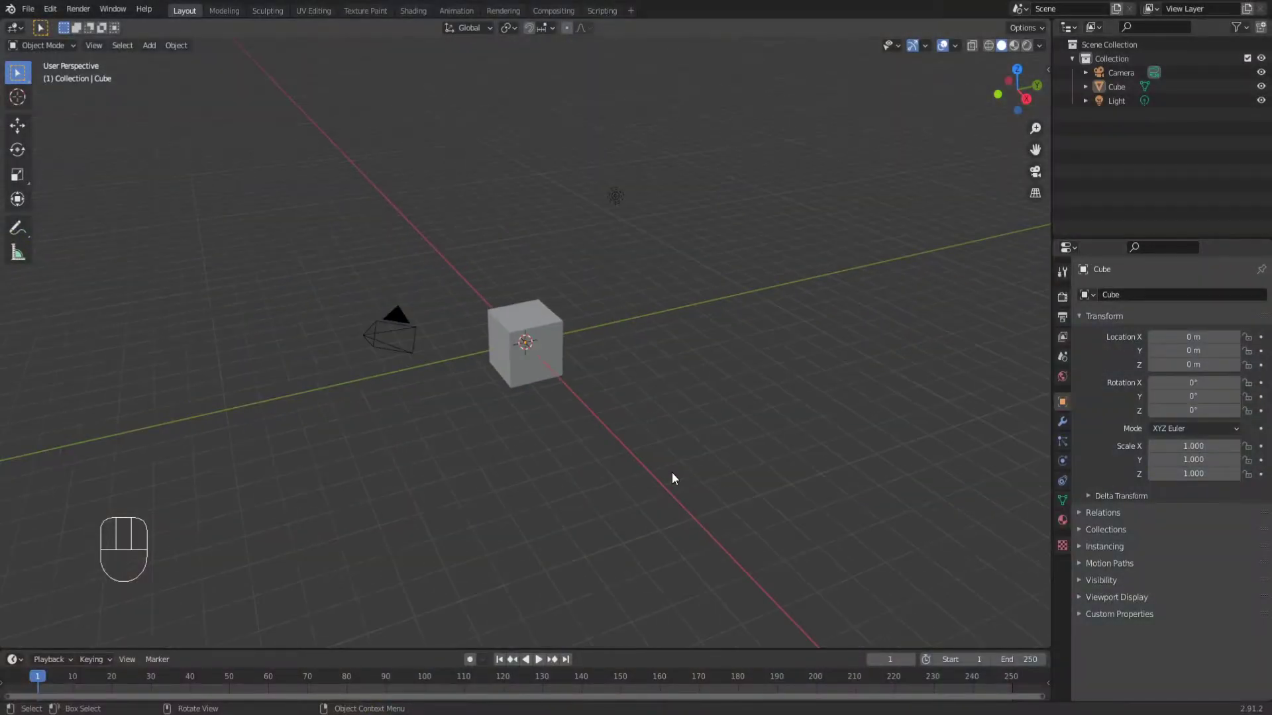
# Step: Delete all default objects from the scene: the cube, camera and light
pyautogui.moveTo(672, 472); pyautogui.dragTo(183, 467, button='middle')
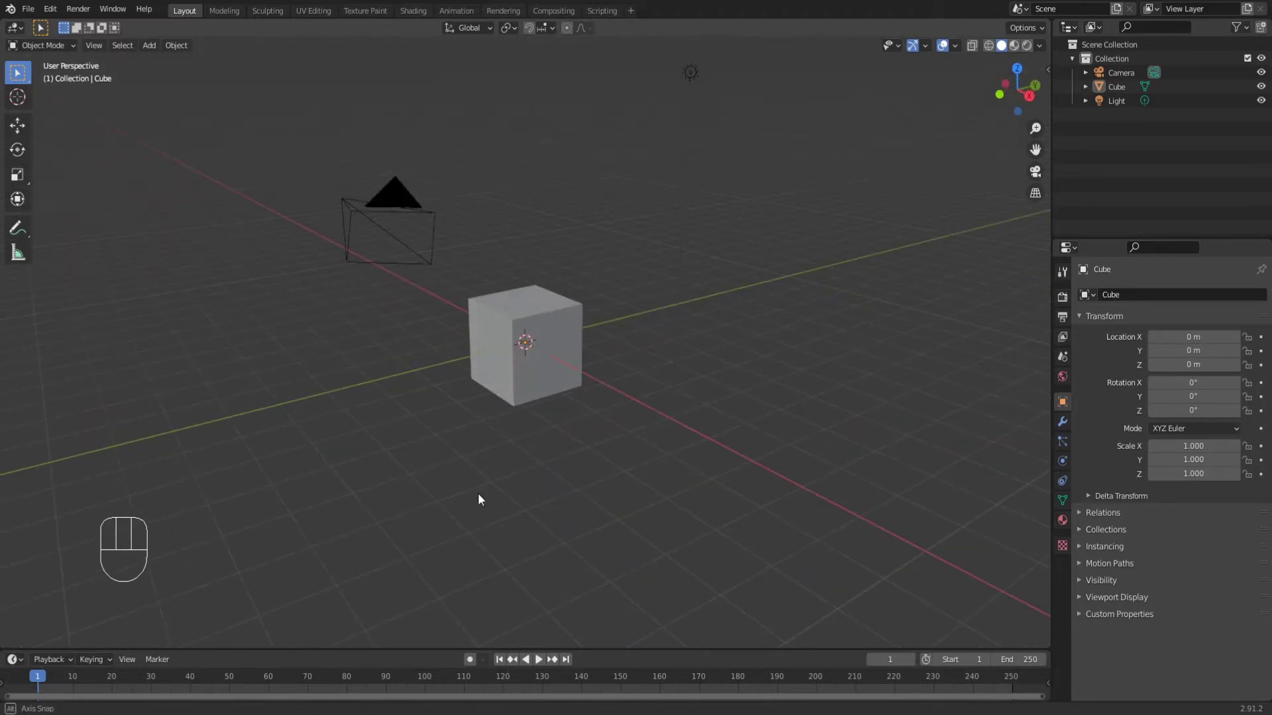
pyautogui.moveTo(478, 492); pyautogui.dragTo(564, 506, button='middle')
pyautogui.press('a')
pyautogui.press('s')
pyautogui.rightClick(664, 493)
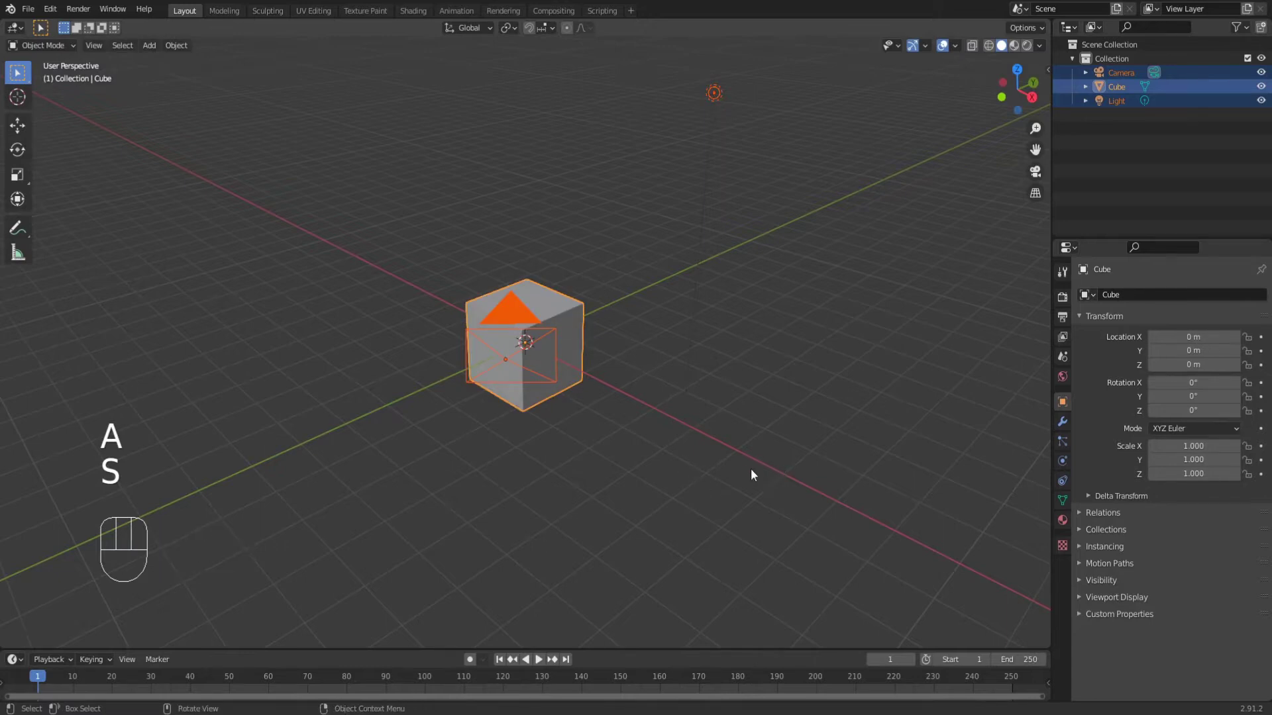
pyautogui.moveTo(751, 470); pyautogui.dragTo(694, 407, button='middle')
pyautogui.press('x')
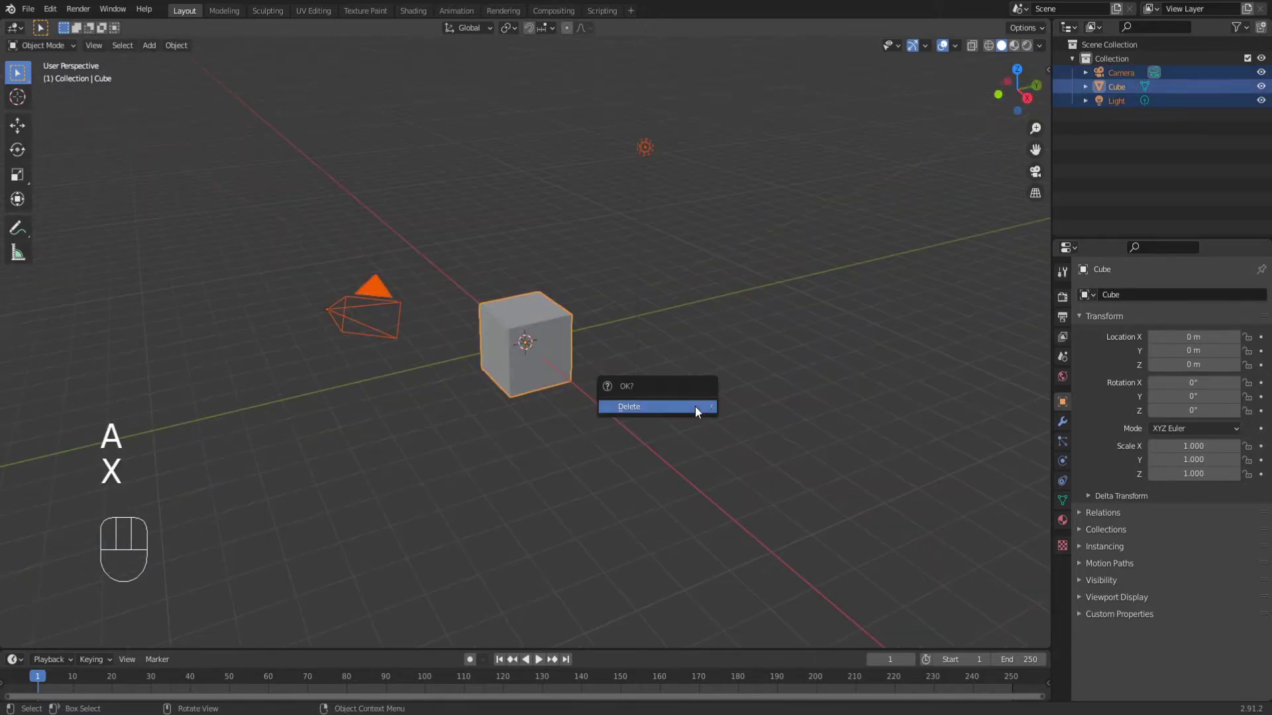
pyautogui.click(694, 407)
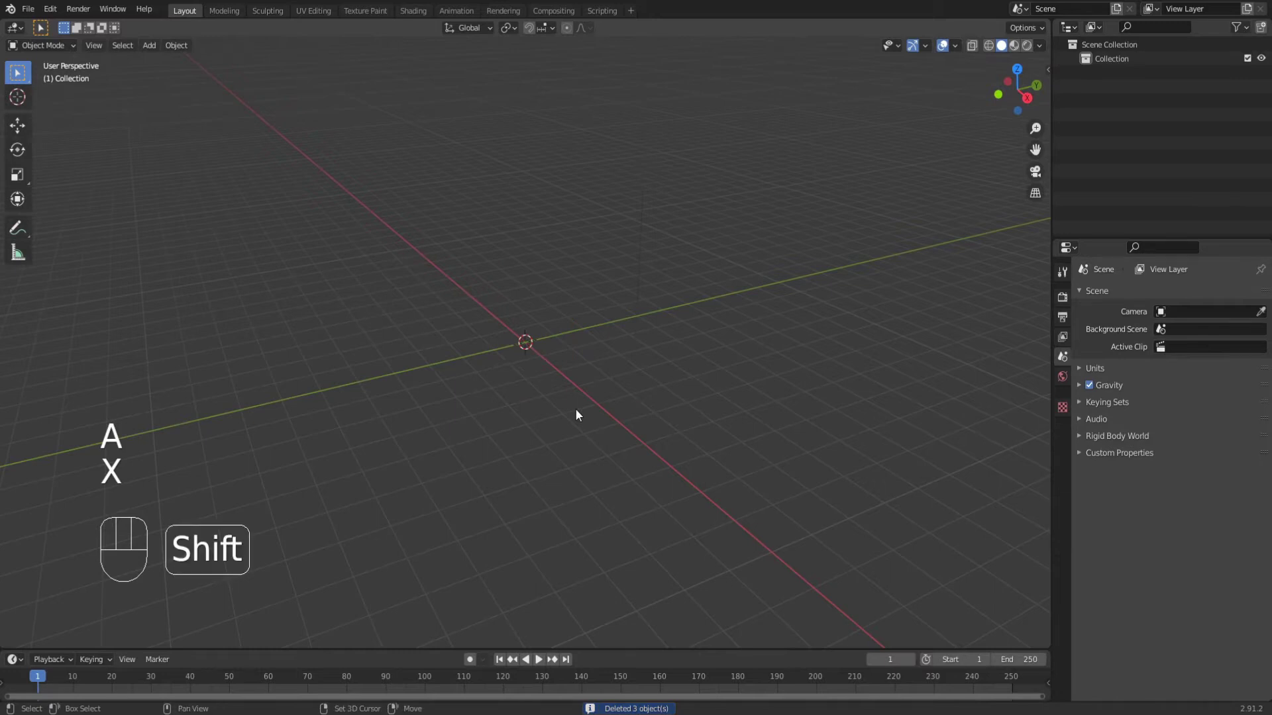
# Step: Add a UV sphere mesh at the world origin and show it from the top
pyautogui.hotkey('shift', 'a')
pyautogui.moveTo(576, 411)
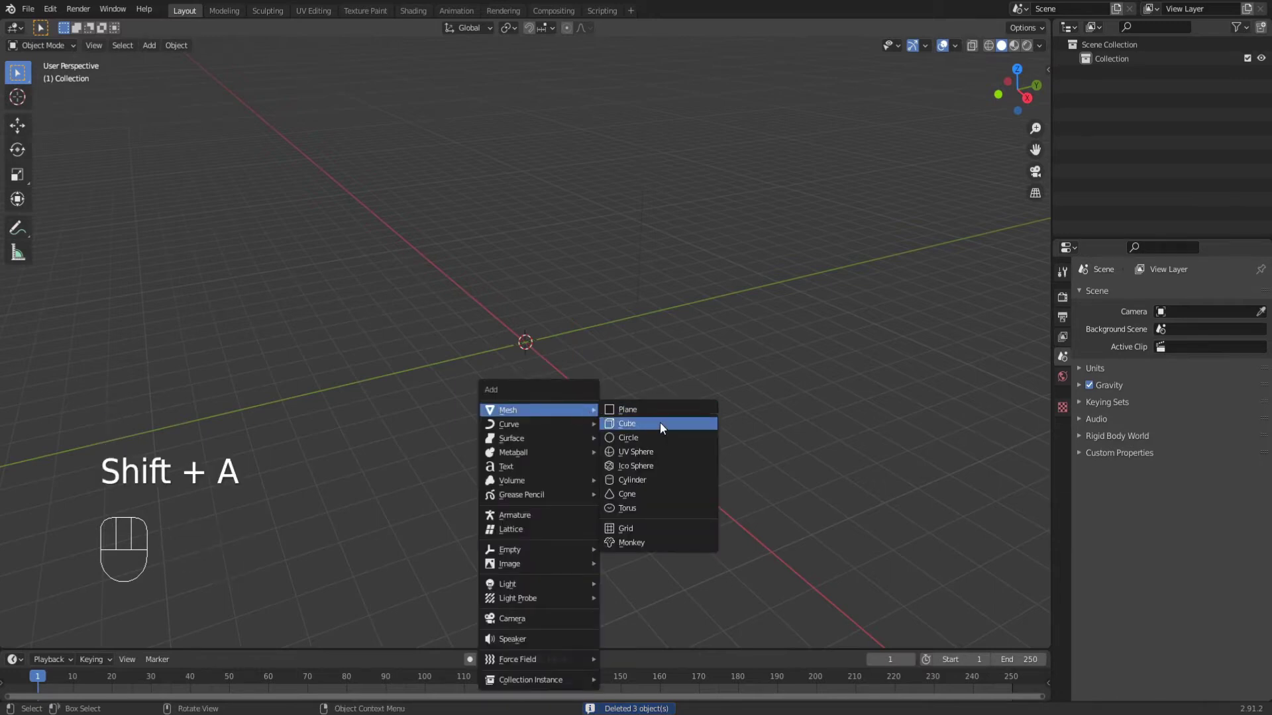
pyautogui.click(662, 451)
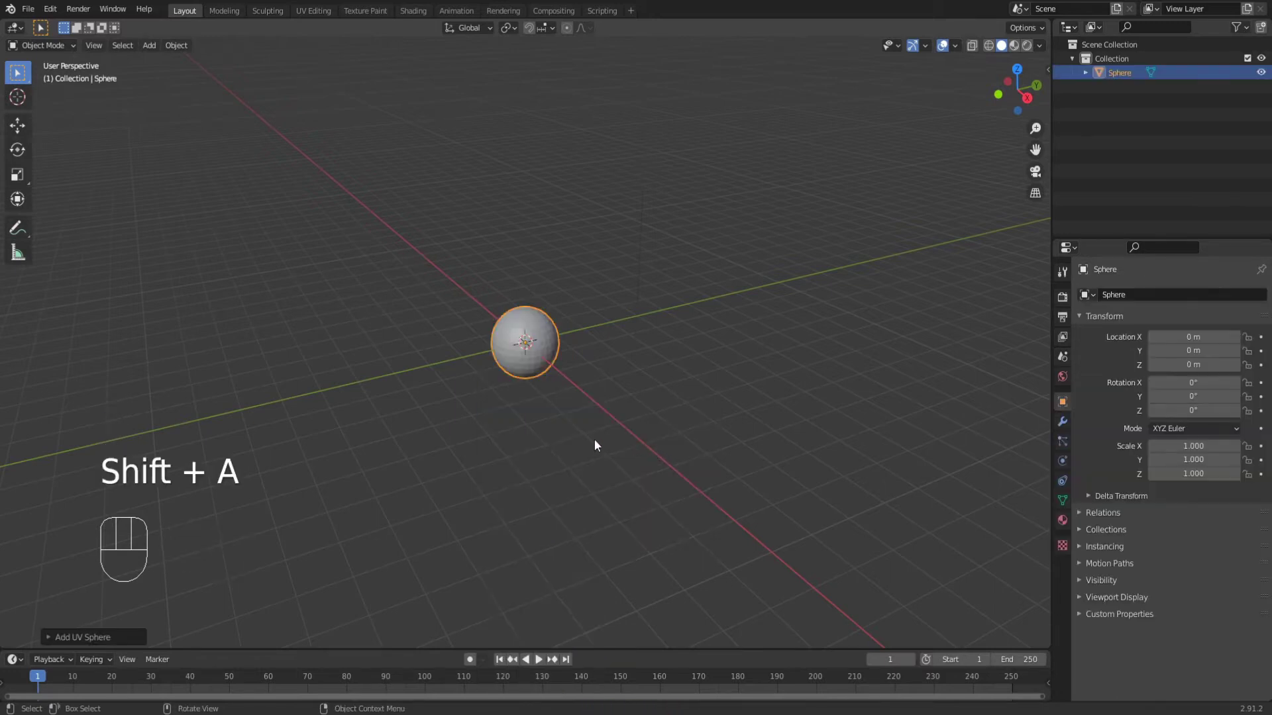
pyautogui.scroll(6, 593, 438)
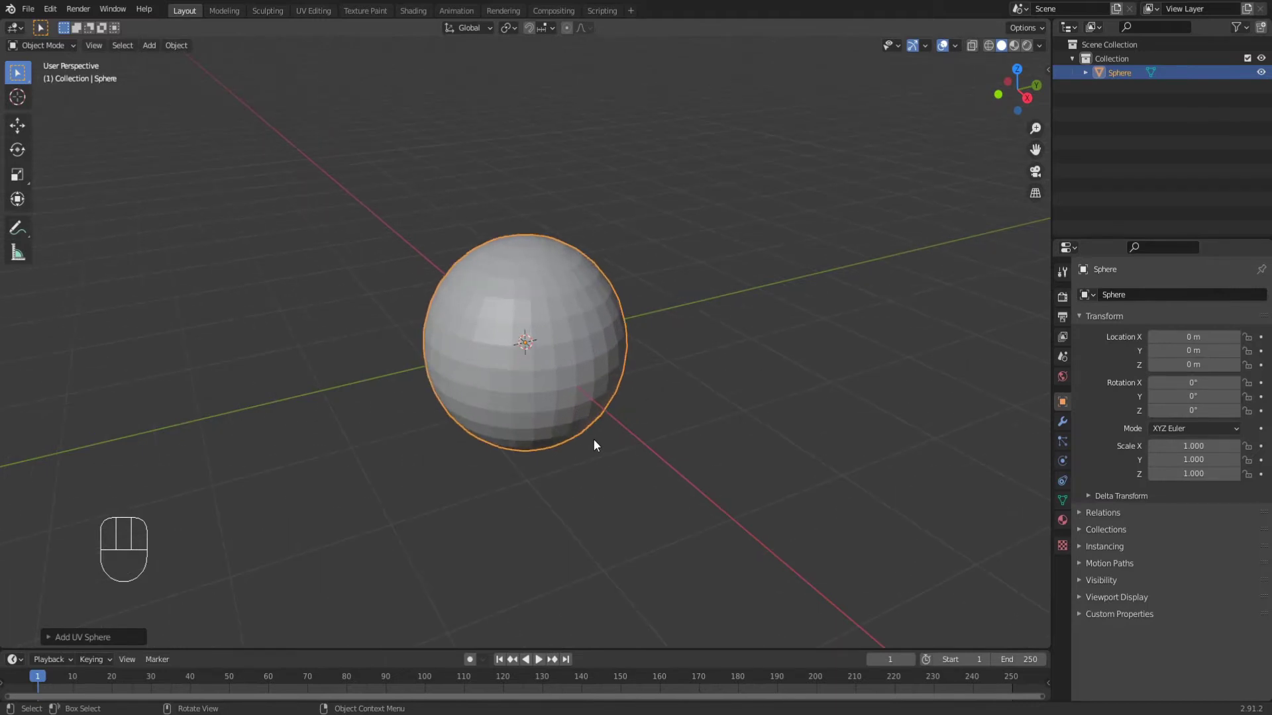
pyautogui.press('KP_7')
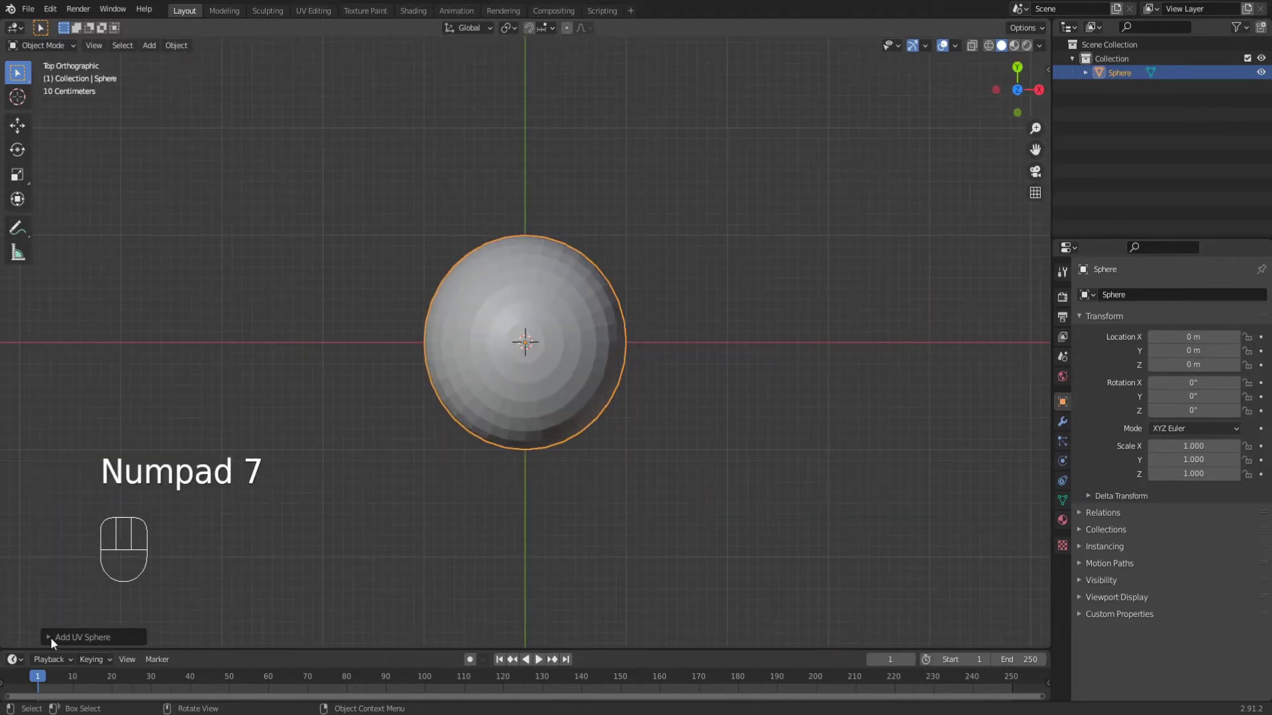
# Step: Set the new UV sphere to 16 segments and 10 rings
pyautogui.click(50, 637)
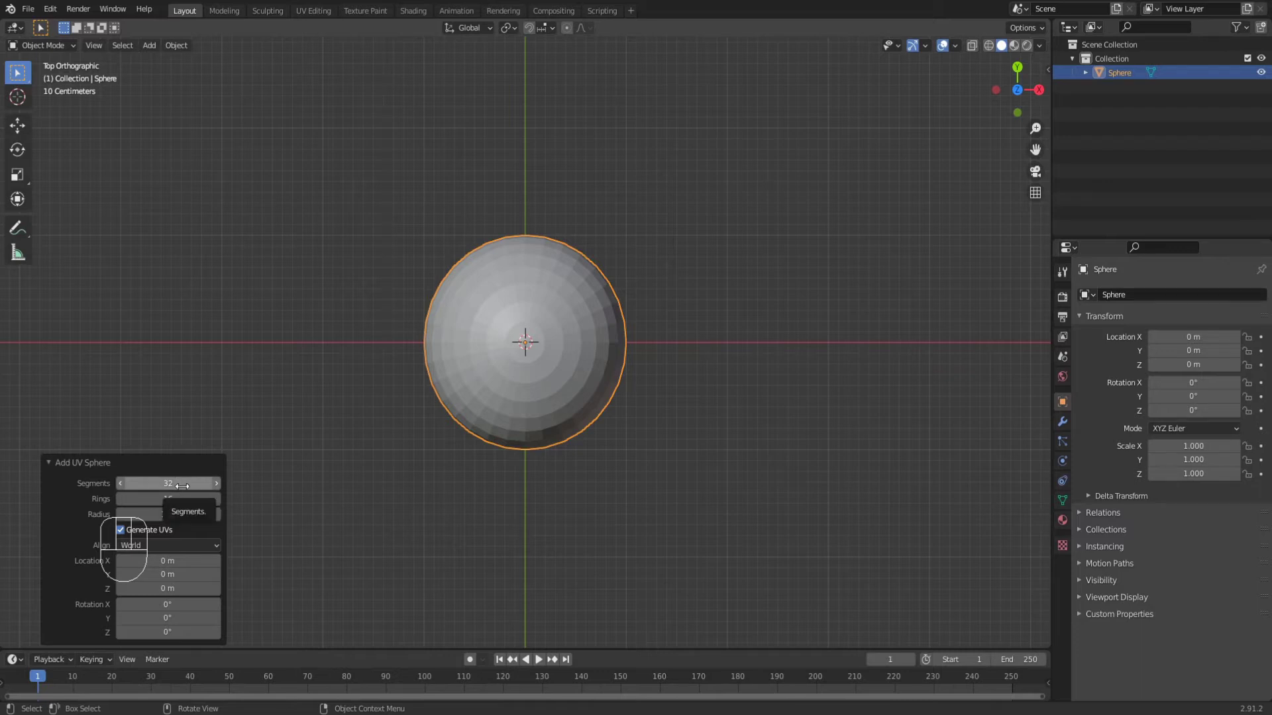
pyautogui.moveTo(182, 486); pyautogui.dragTo(171, 489)
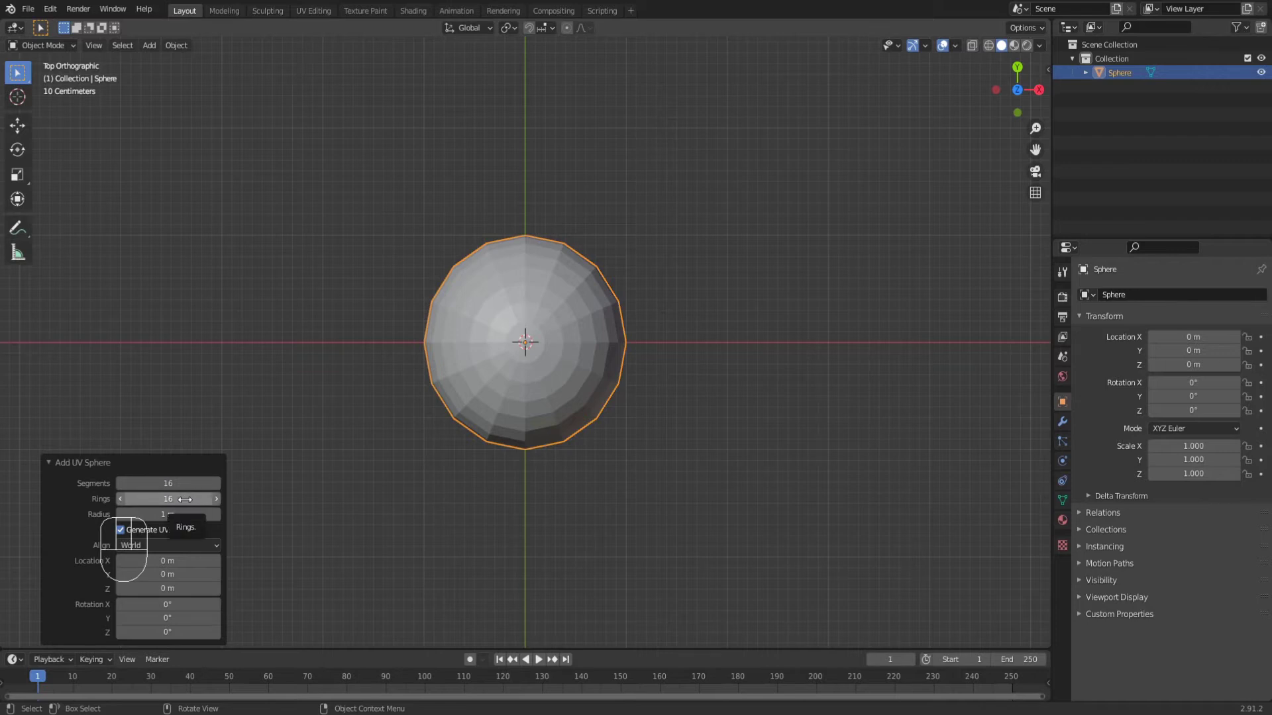
pyautogui.click(121, 500)
pyautogui.click(120, 500)
pyautogui.click(120, 500)
pyautogui.click(120, 500)
pyautogui.click(120, 501)
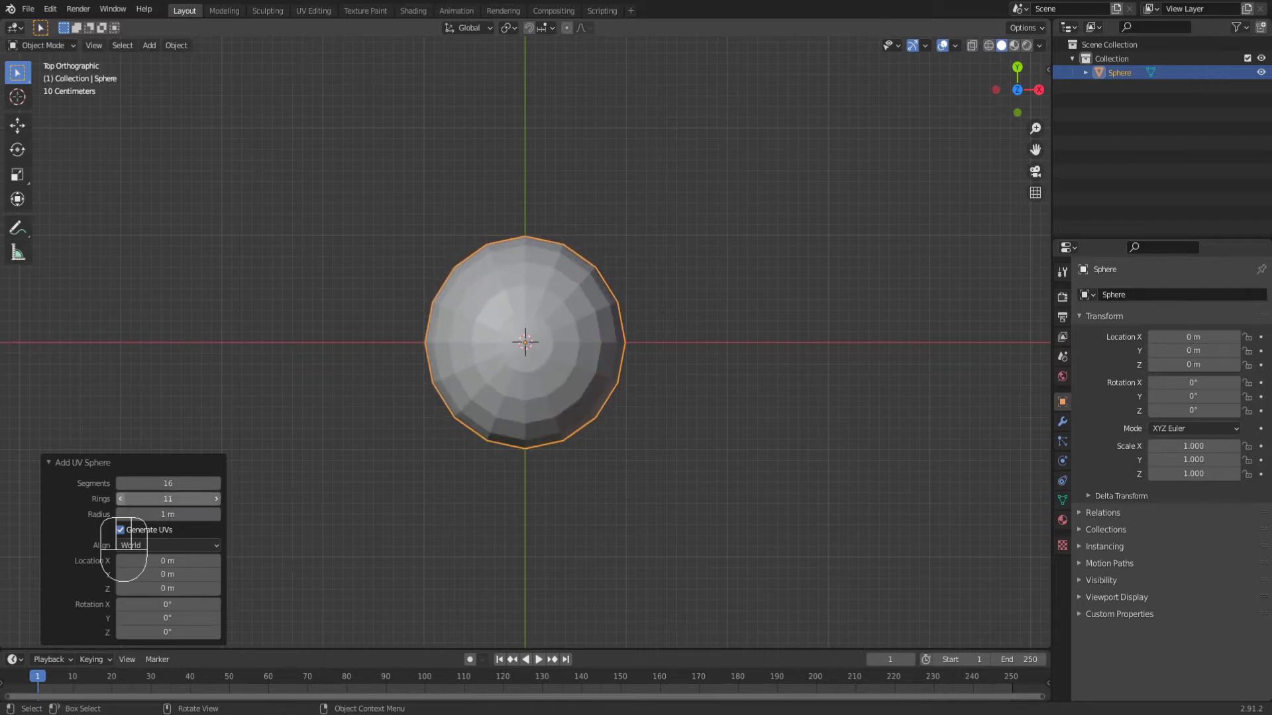
pyautogui.click(121, 500)
pyautogui.scroll(-2, 506, 437)
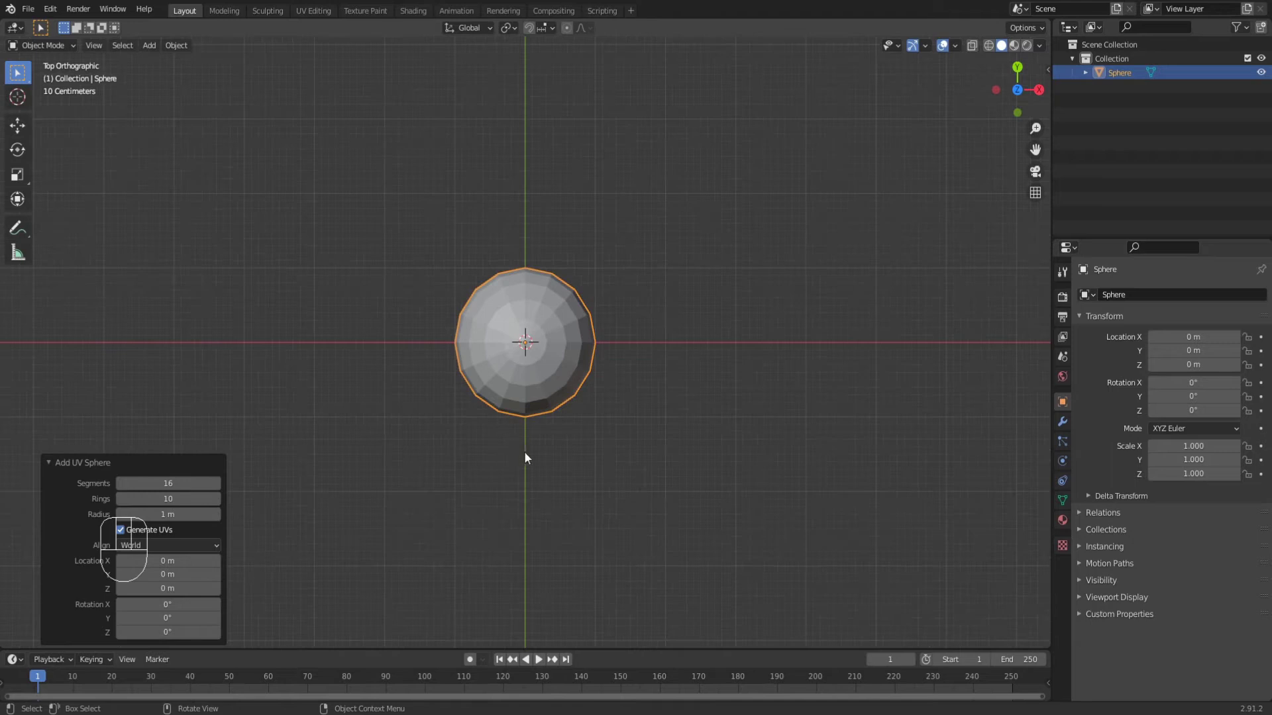
pyautogui.click(524, 451)
pyautogui.click(544, 396)
# Step: Enter Edit Mode on the sphere and show it as a wireframe in front orthographic view
pyautogui.moveTo(535, 435); pyautogui.dragTo(546, 336, button='middle')
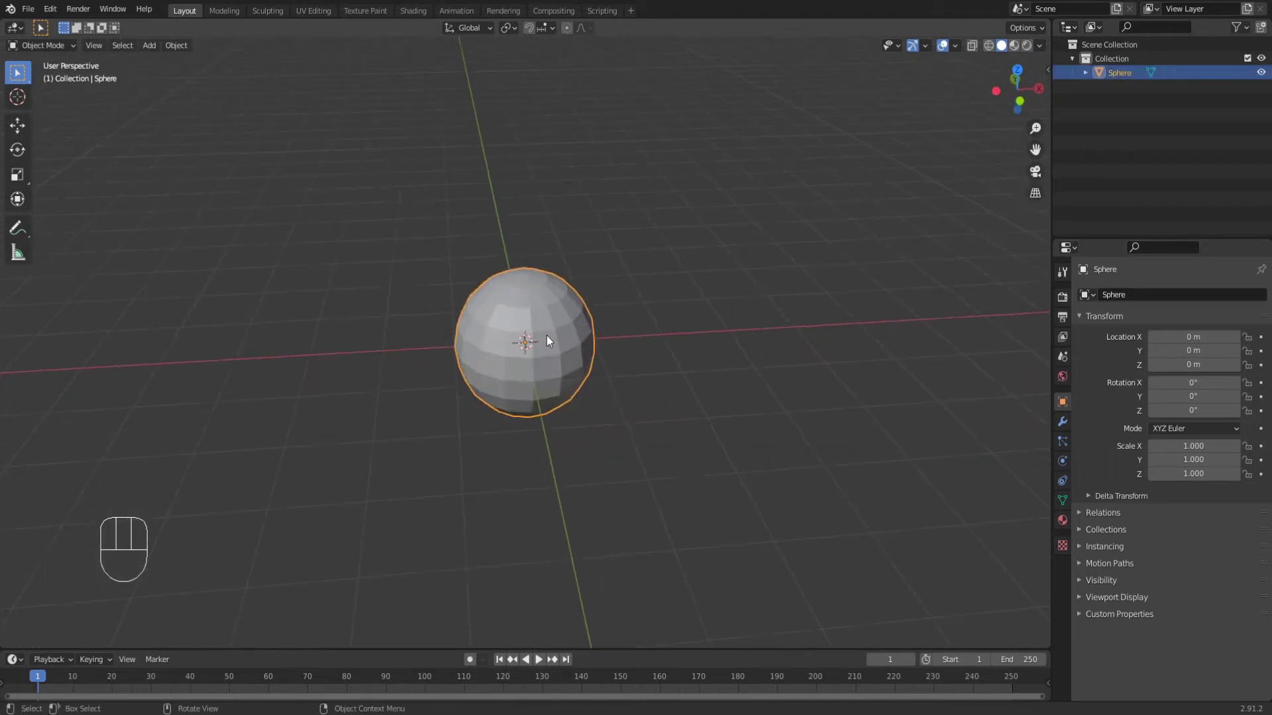
pyautogui.scroll(3, 546, 336)
pyautogui.press('Tab')
pyautogui.scroll(-2, 594, 430)
pyautogui.moveTo(594, 430); pyautogui.dragTo(616, 404, button='middle')
pyautogui.press('KP_1')
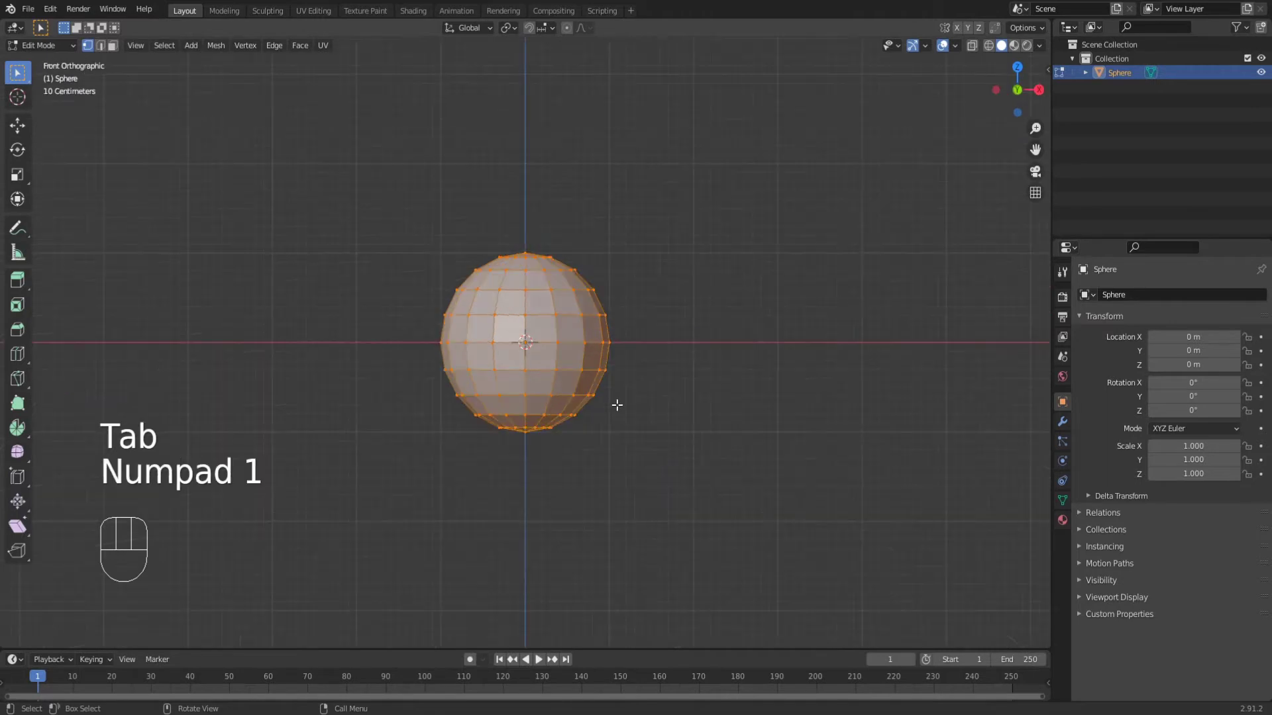
pyautogui.scroll(4, 616, 404)
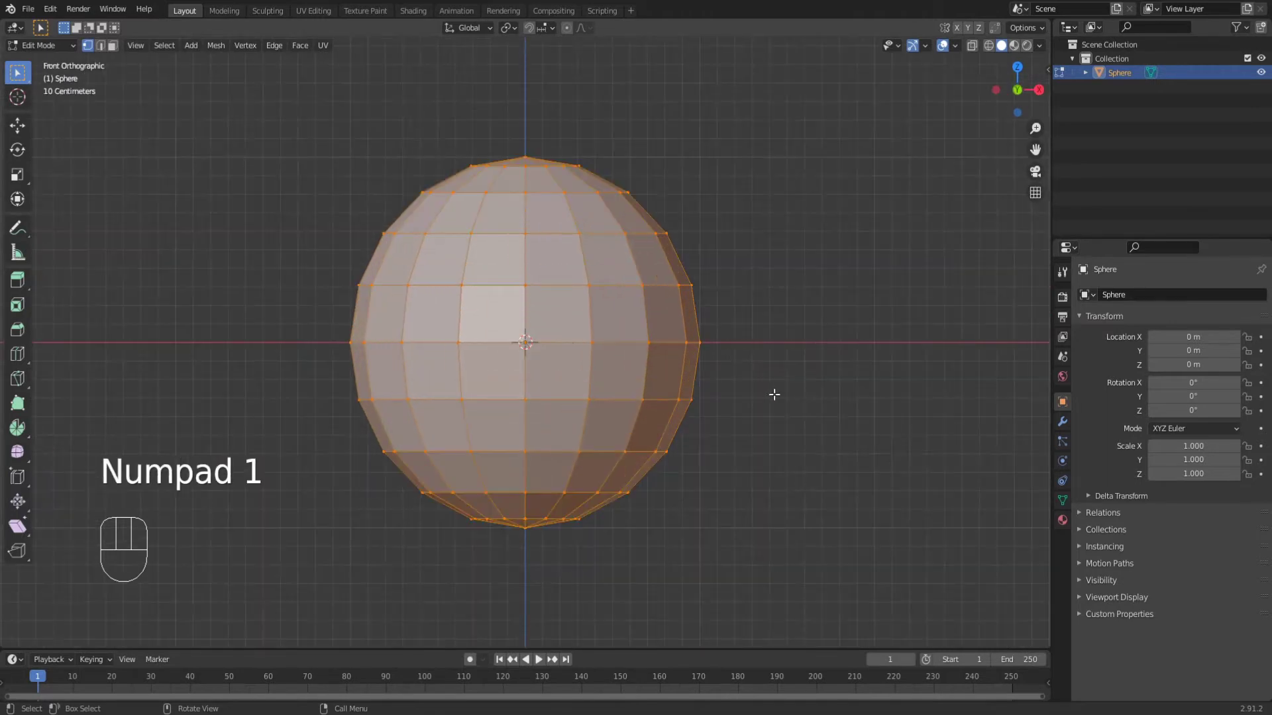
pyautogui.press('z')
pyautogui.click(690, 396)
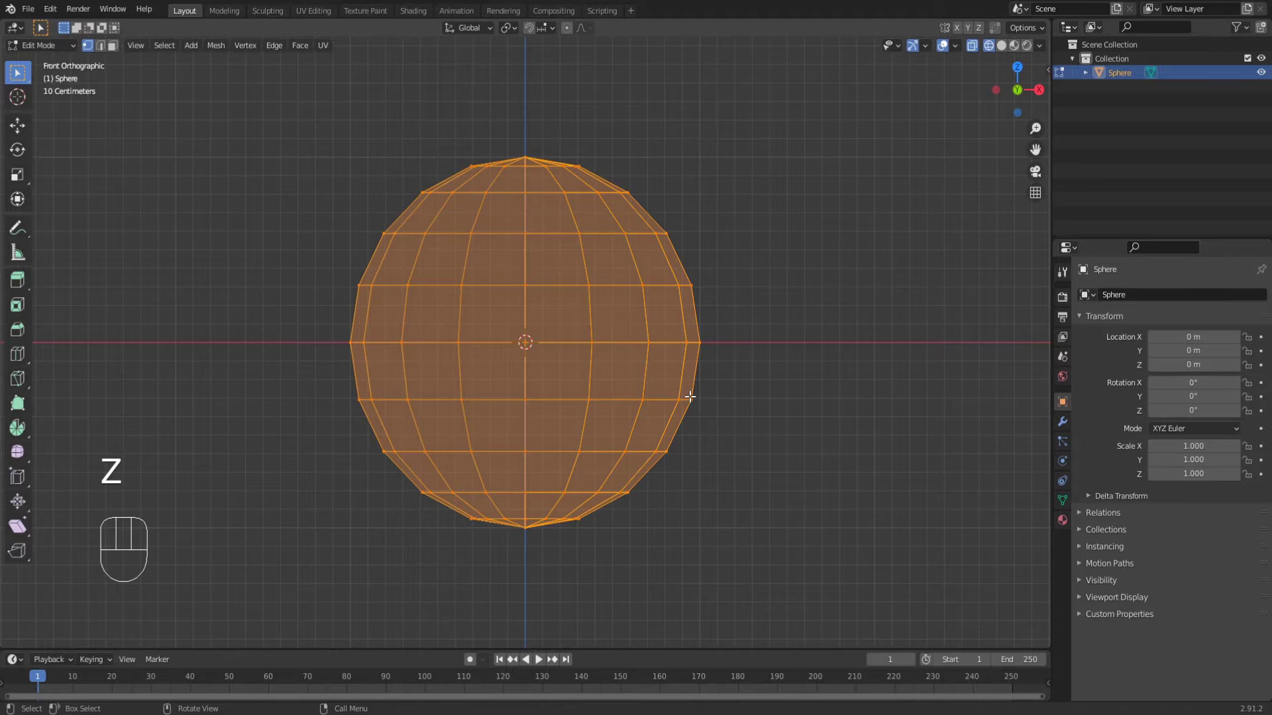
# Step: Delete all faces of the sphere's lower half, below the X axis
pyautogui.press('3')
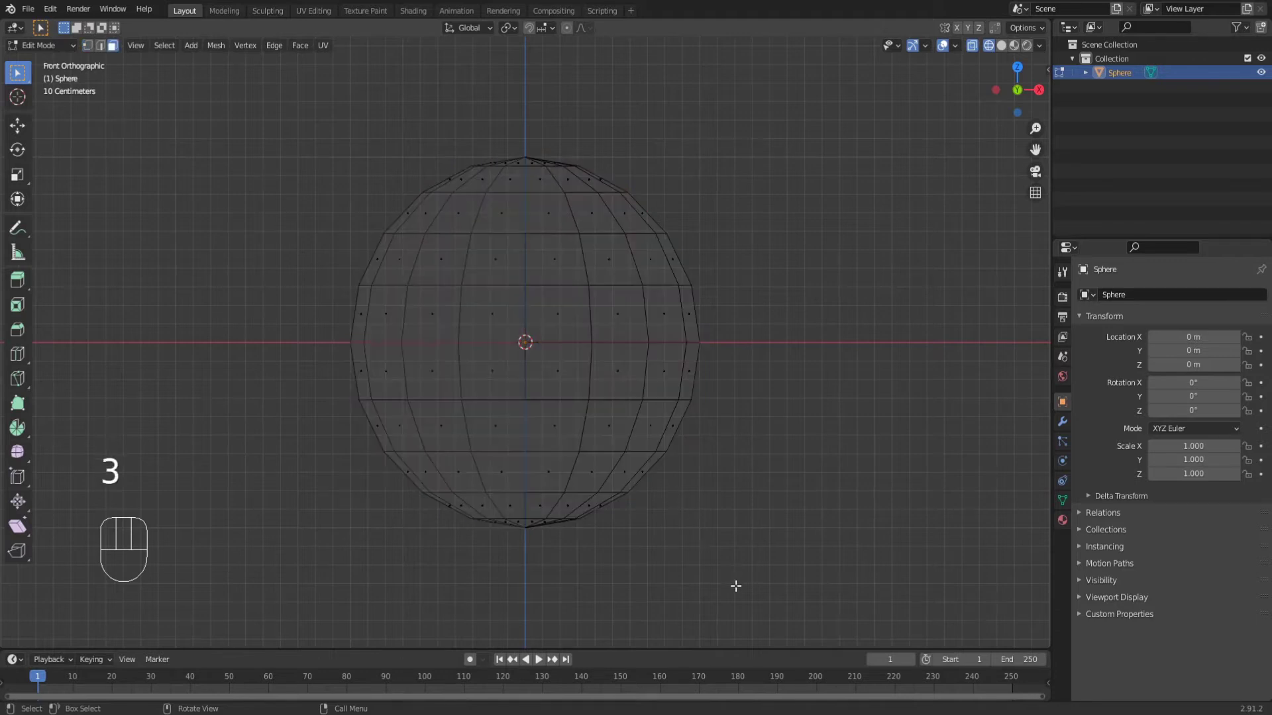
pyautogui.press('b')
pyautogui.moveTo(758, 595); pyautogui.dragTo(300, 342)
pyautogui.press('x')
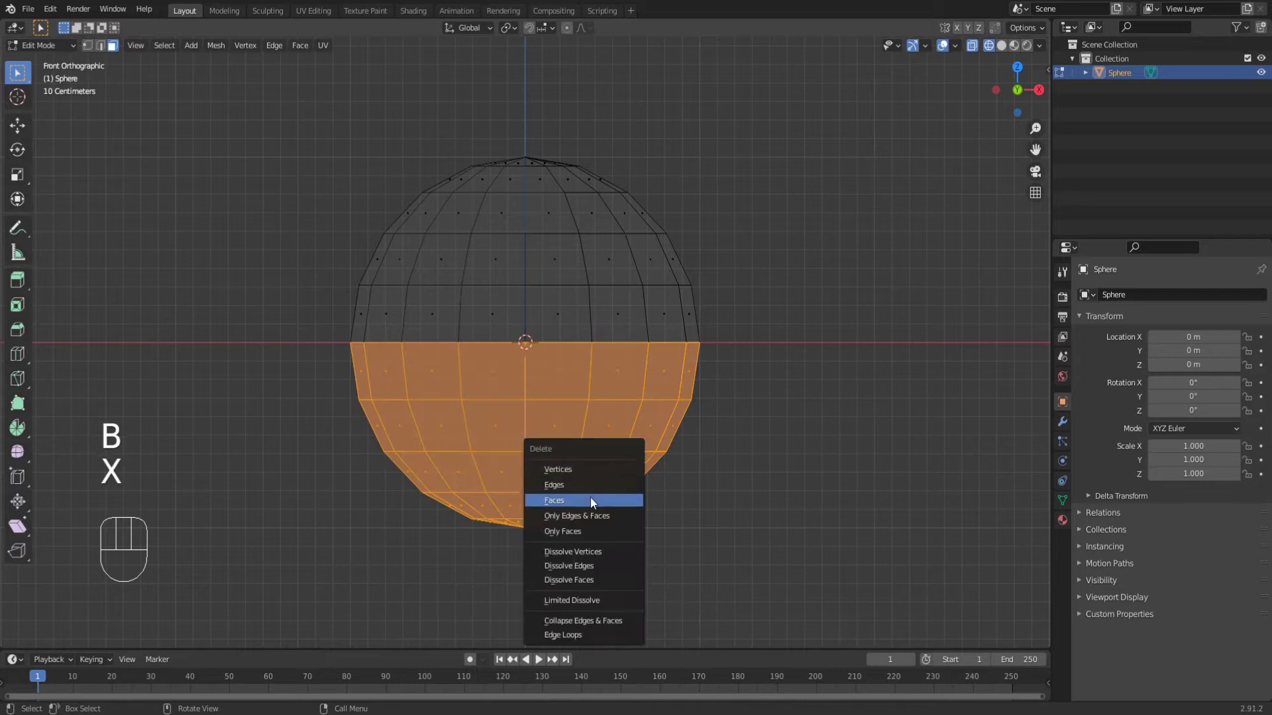
pyautogui.click(581, 500)
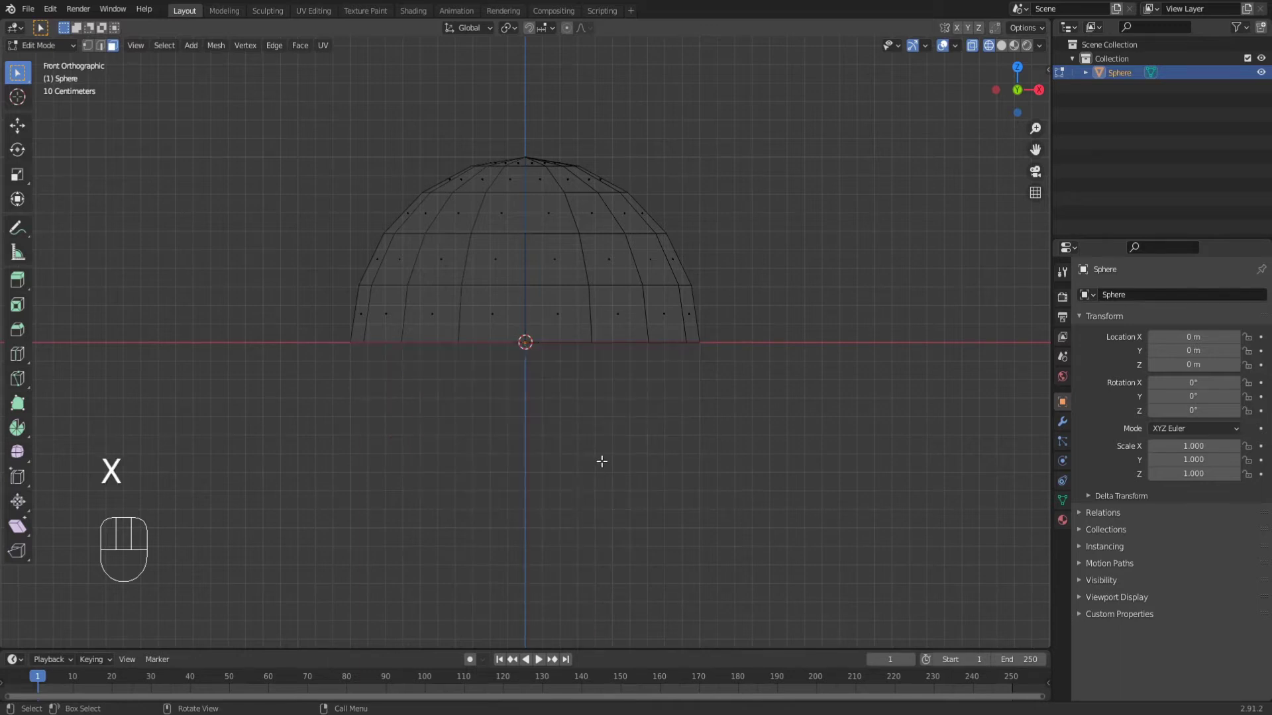
# Step: Return to solid shading and fill the open bottom edge loop of the half sphere with a face
pyautogui.press('z')
pyautogui.click(625, 400)
pyautogui.moveTo(670, 404)
pyautogui.mouseDown(button='middle')
pyautogui.moveTo(622, 415)
pyautogui.moveTo(599, 373)
pyautogui.mouseUp(button='middle')
pyautogui.press('2')
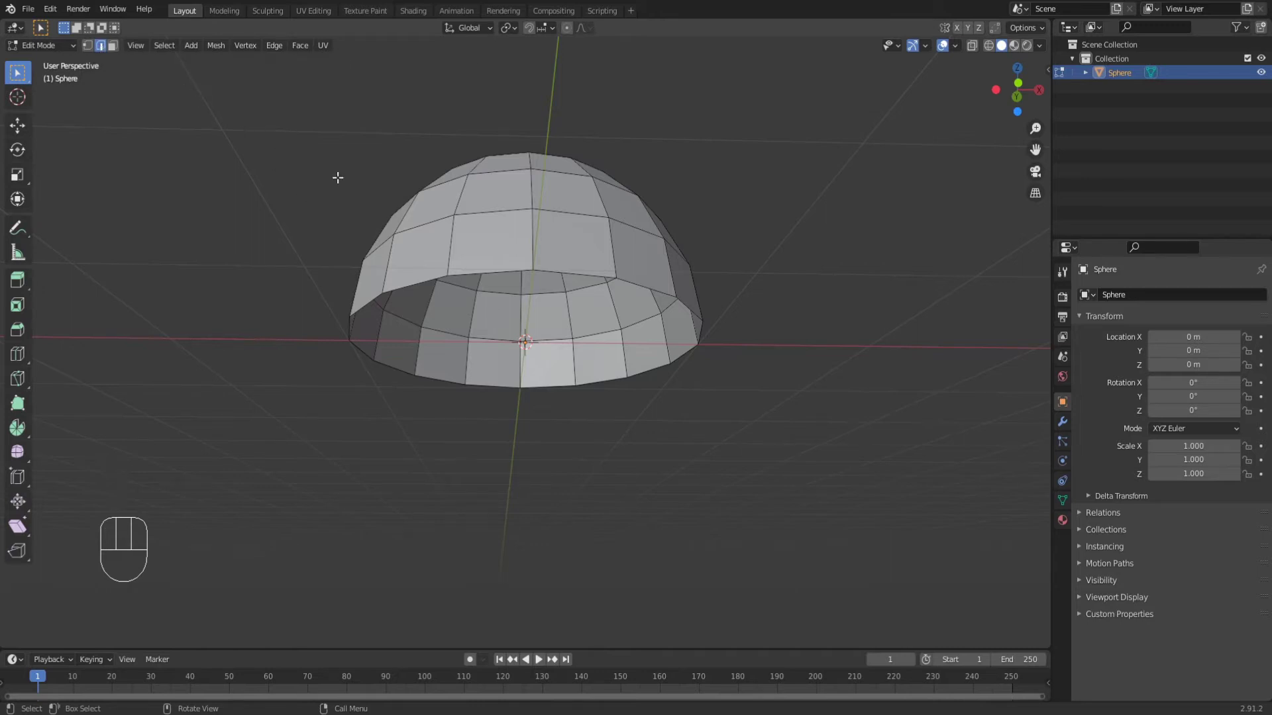
pyautogui.press('2')
pyautogui.keyDown('alt'); pyautogui.click(492, 271); pyautogui.keyUp('alt')
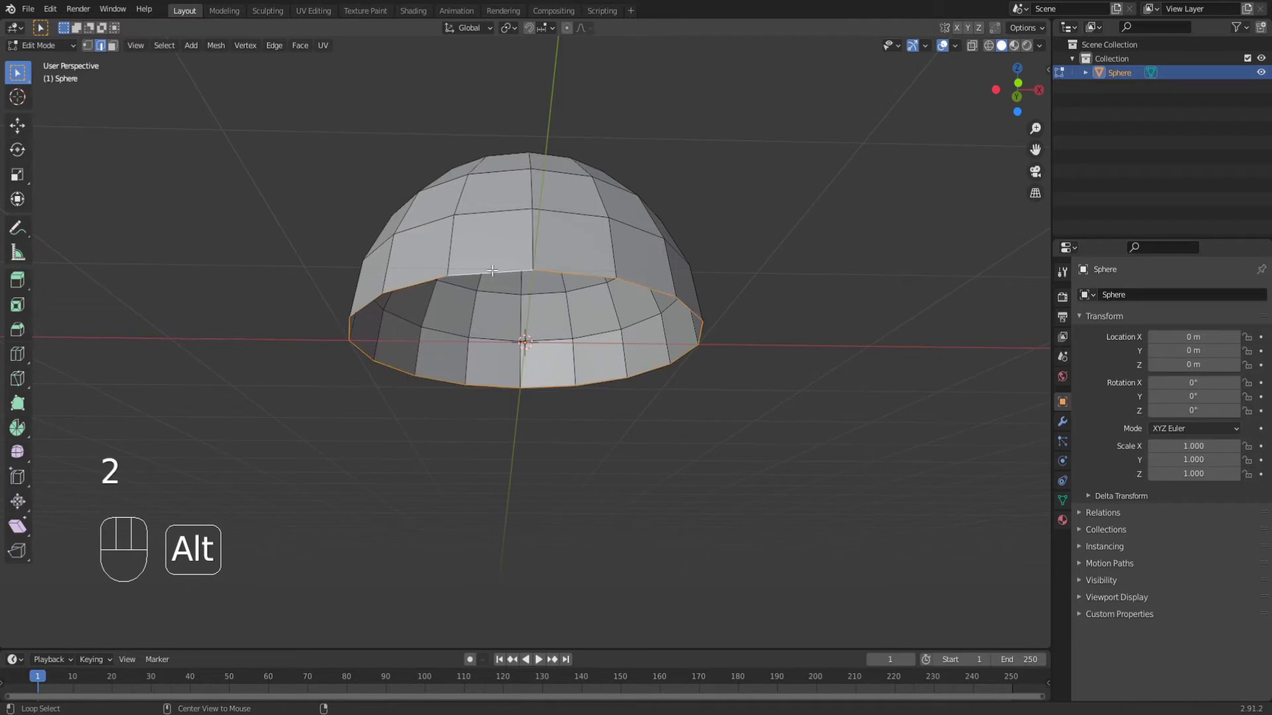
pyautogui.moveTo(532, 358); pyautogui.dragTo(517, 409, button='middle')
pyautogui.press('f')
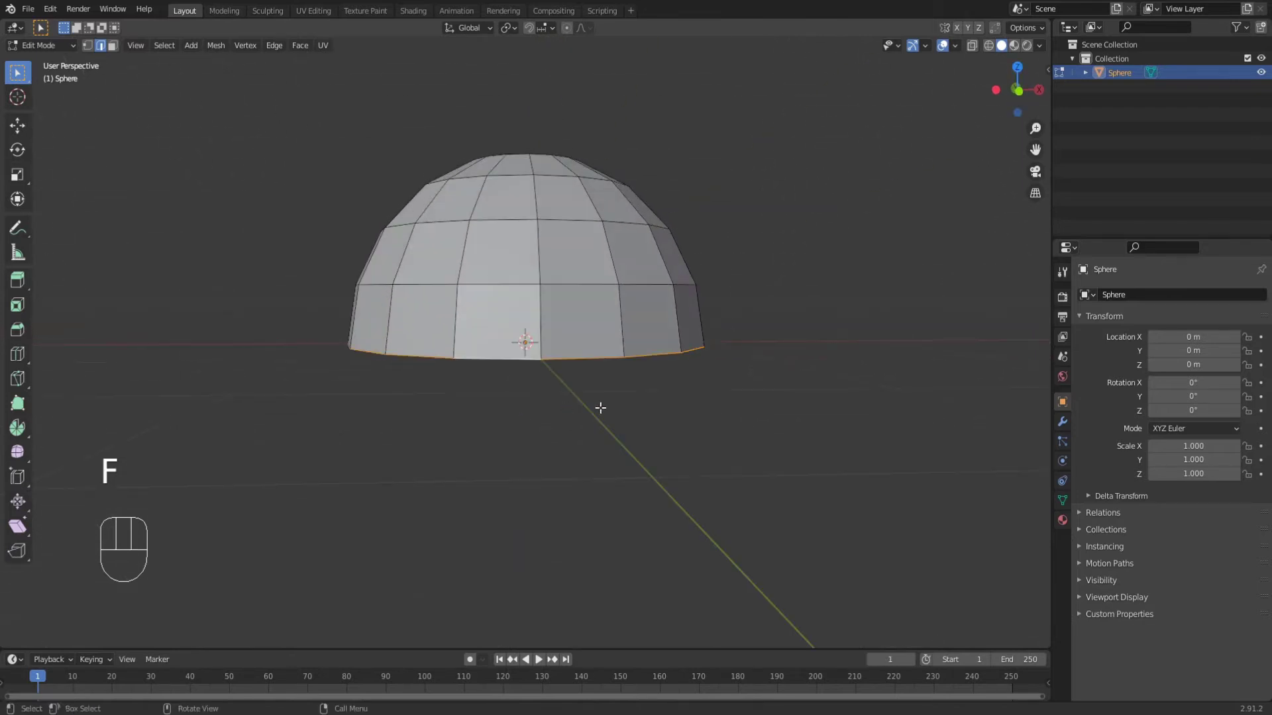
# Step: Flatten the entire half sphere by scaling it to about 0.161 along Z
pyautogui.press('KP_1')
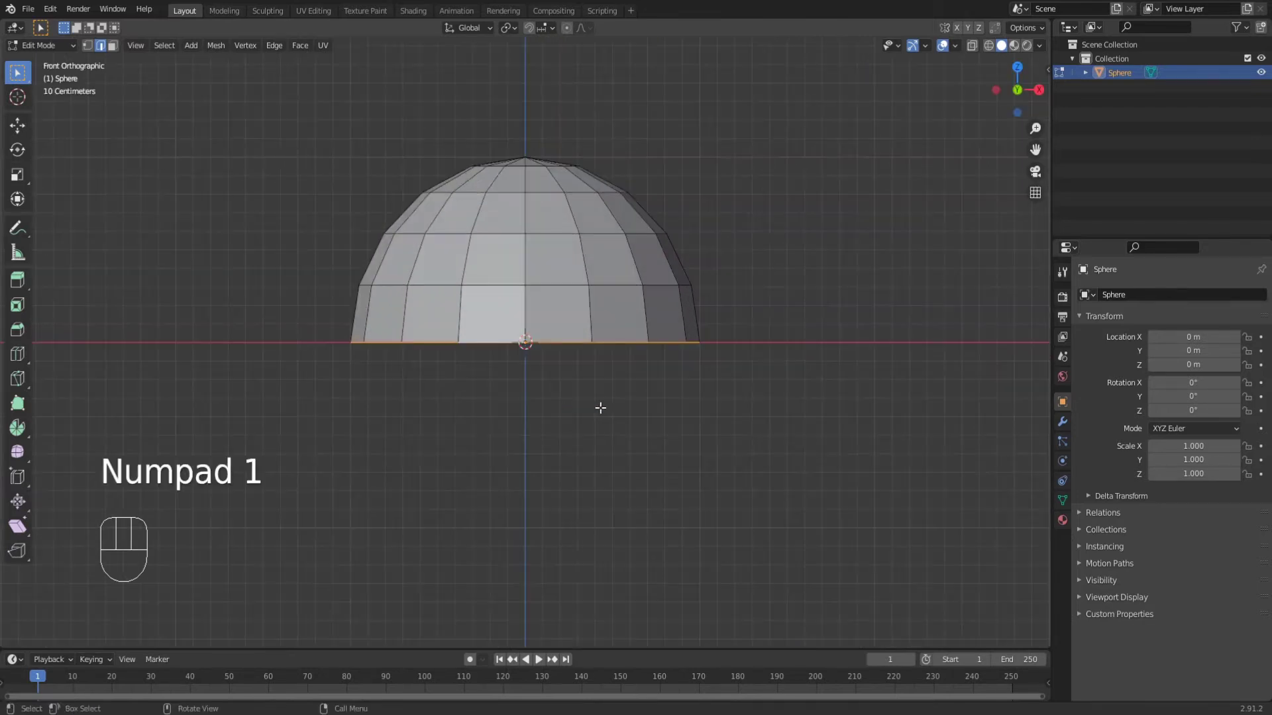
pyautogui.press('a')
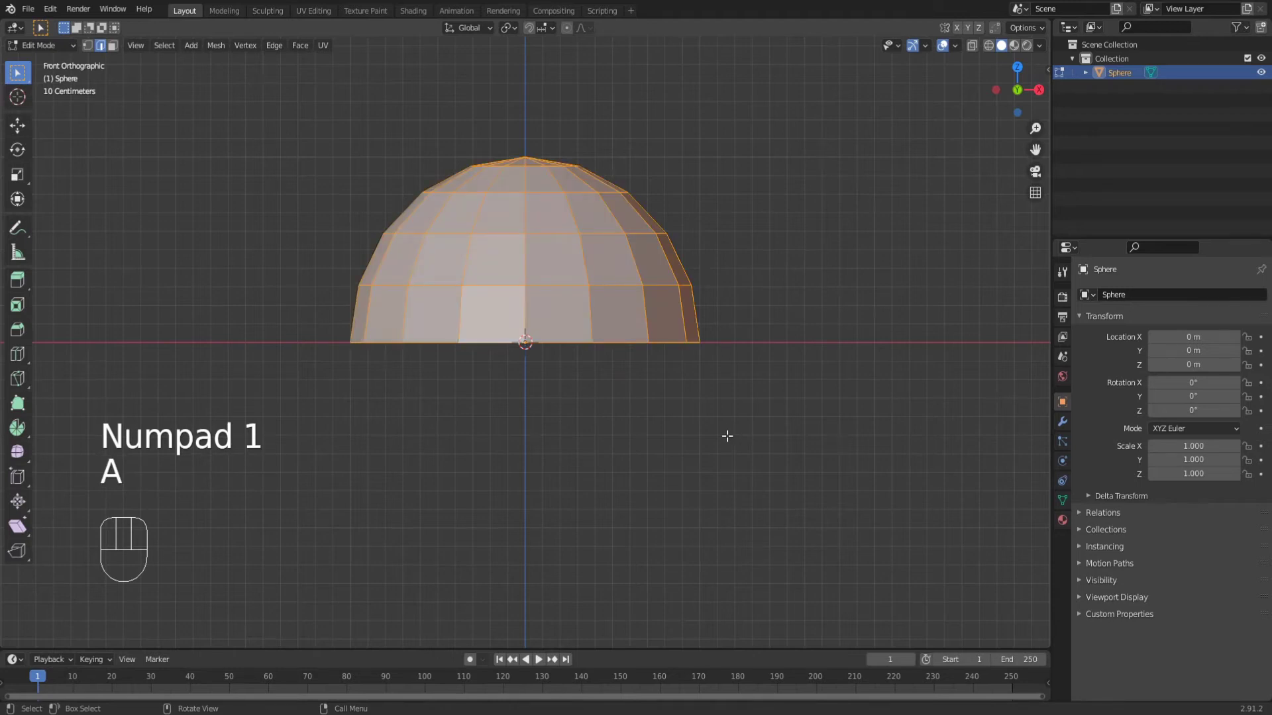
pyautogui.press('s')
pyautogui.press('z')
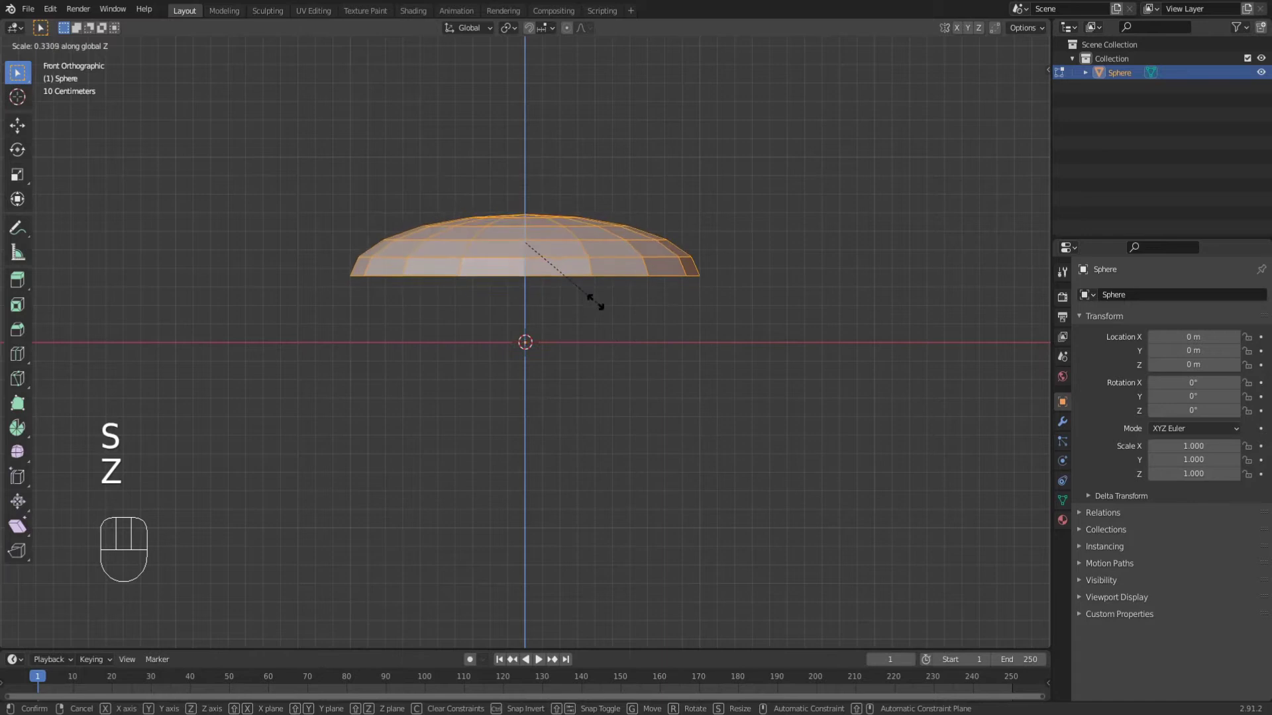
pyautogui.click(563, 271)
# Step: Move the flattened dome about -0.452 m along Z so its base sits on the X axis
pyautogui.press('g')
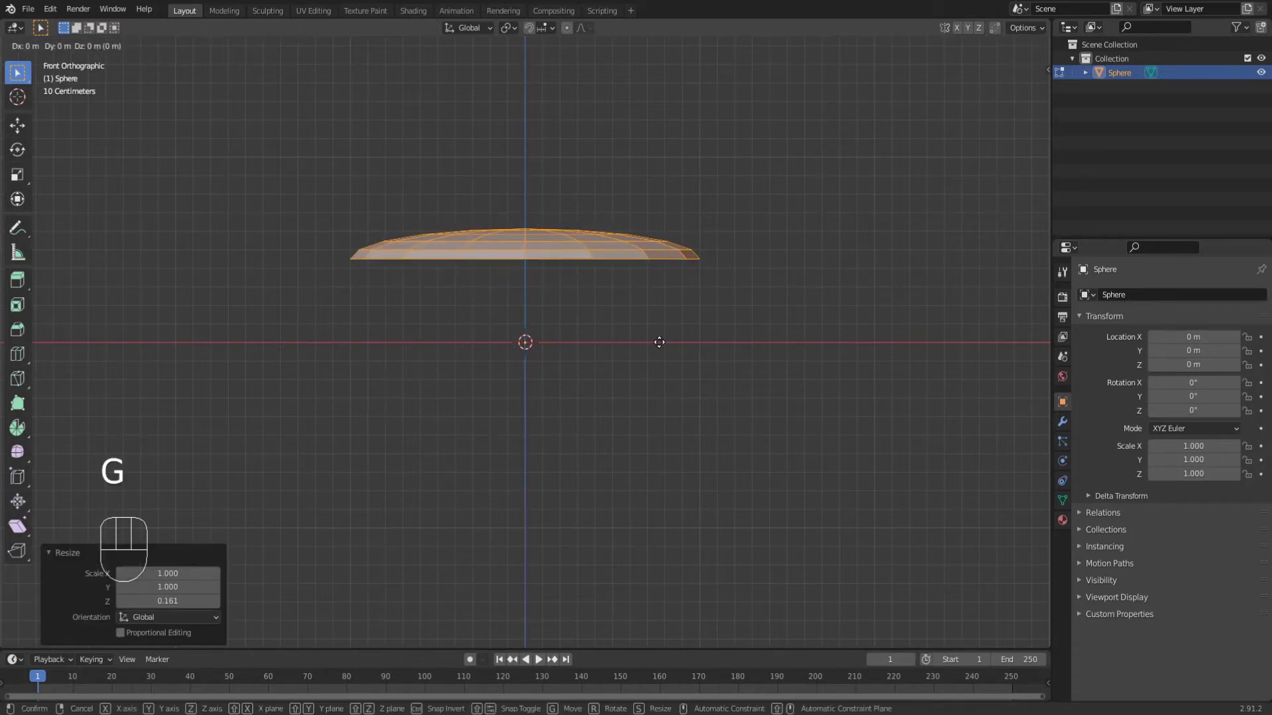
pyautogui.press('z')
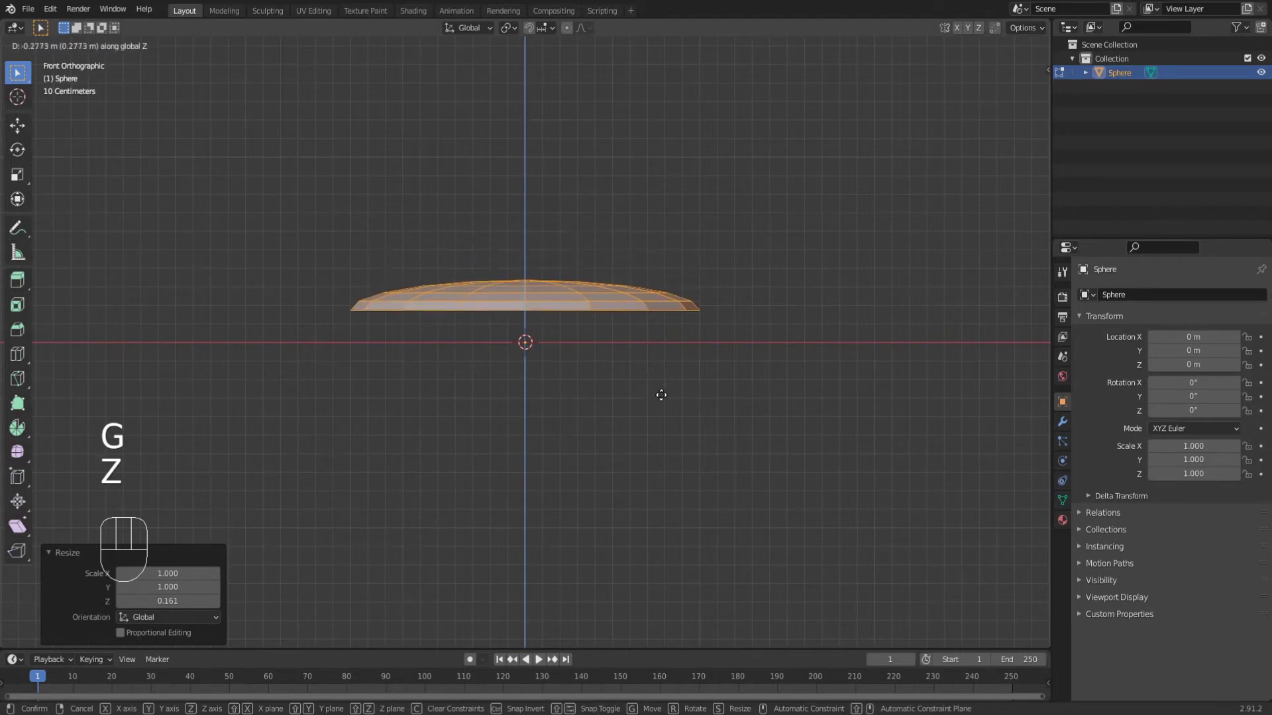
pyautogui.click(661, 426)
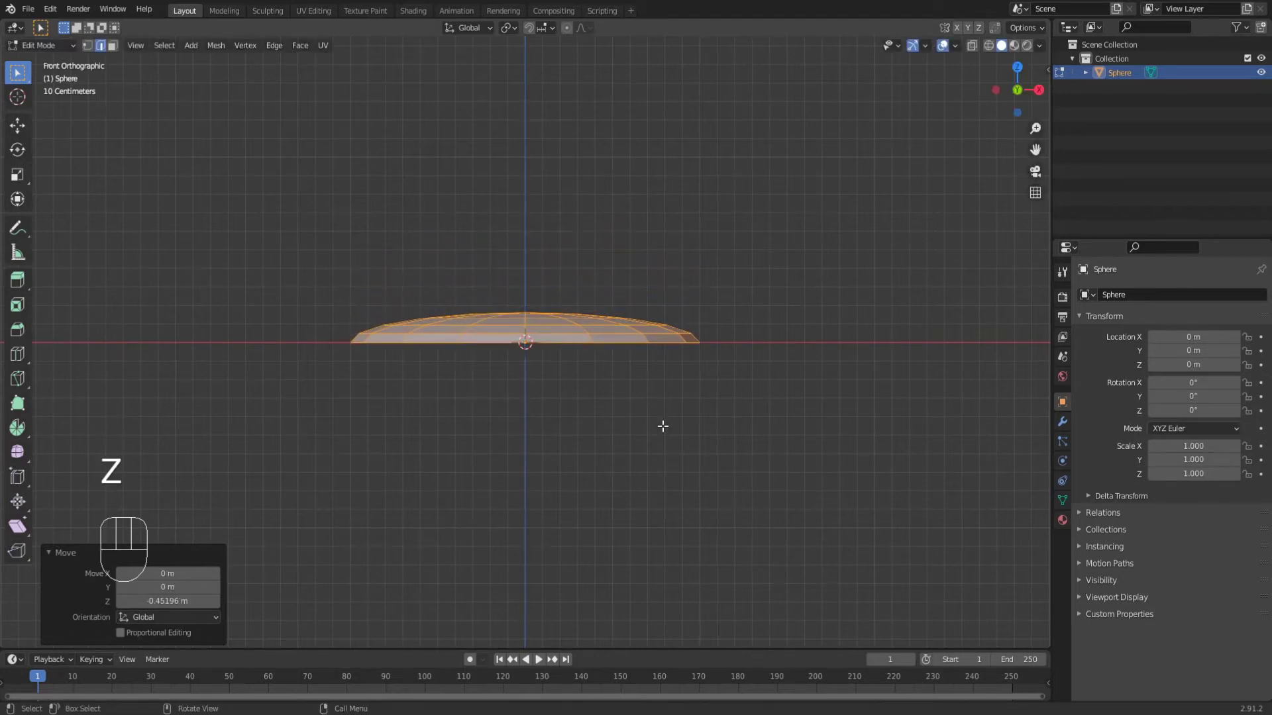
pyautogui.scroll(3, 662, 426)
pyautogui.moveTo(661, 426); pyautogui.dragTo(718, 437, button='middle')
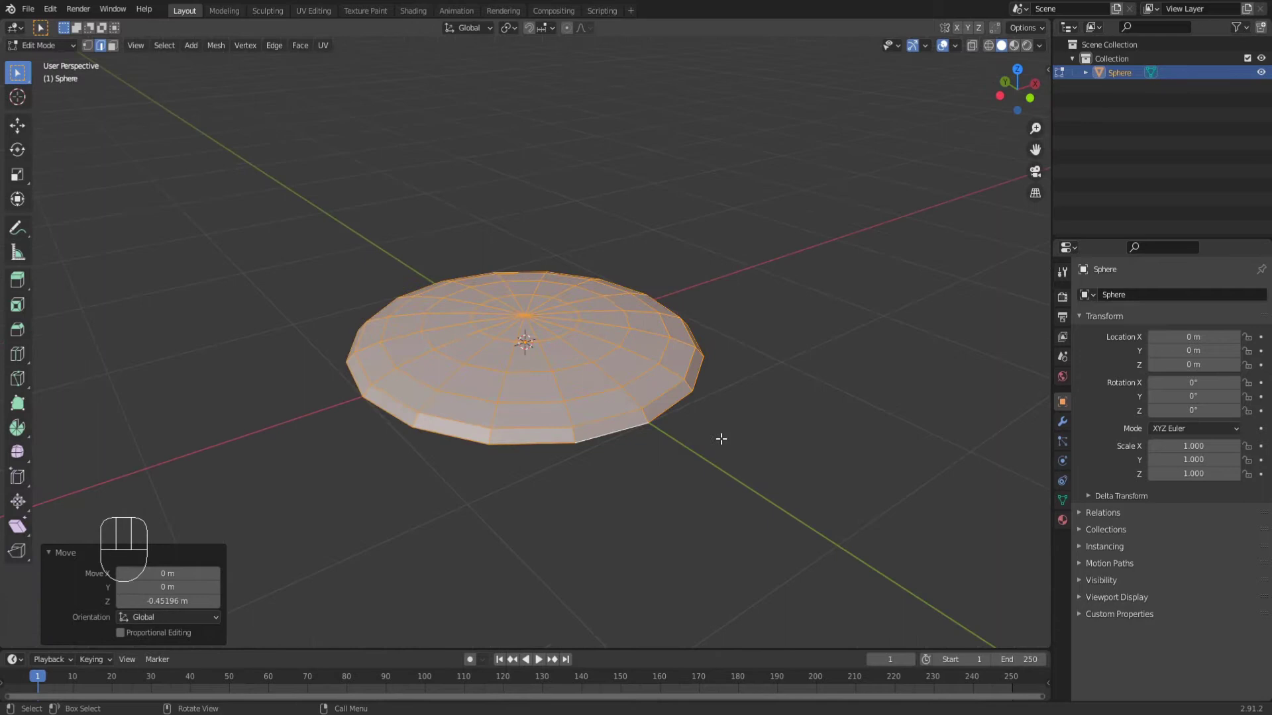
# Step: Give the dome the existing default material and rename it SteelMaterial, working in face select mode
pyautogui.click(718, 437)
pyautogui.press('3')
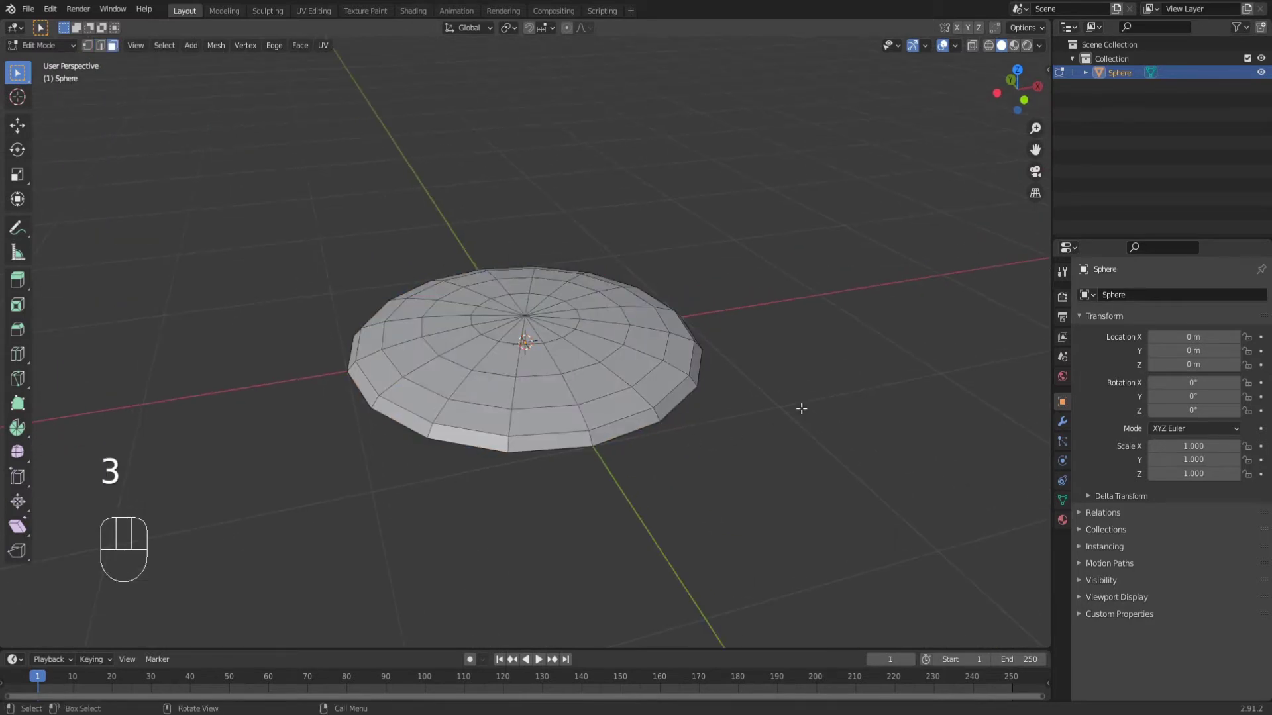
pyautogui.click(1062, 520)
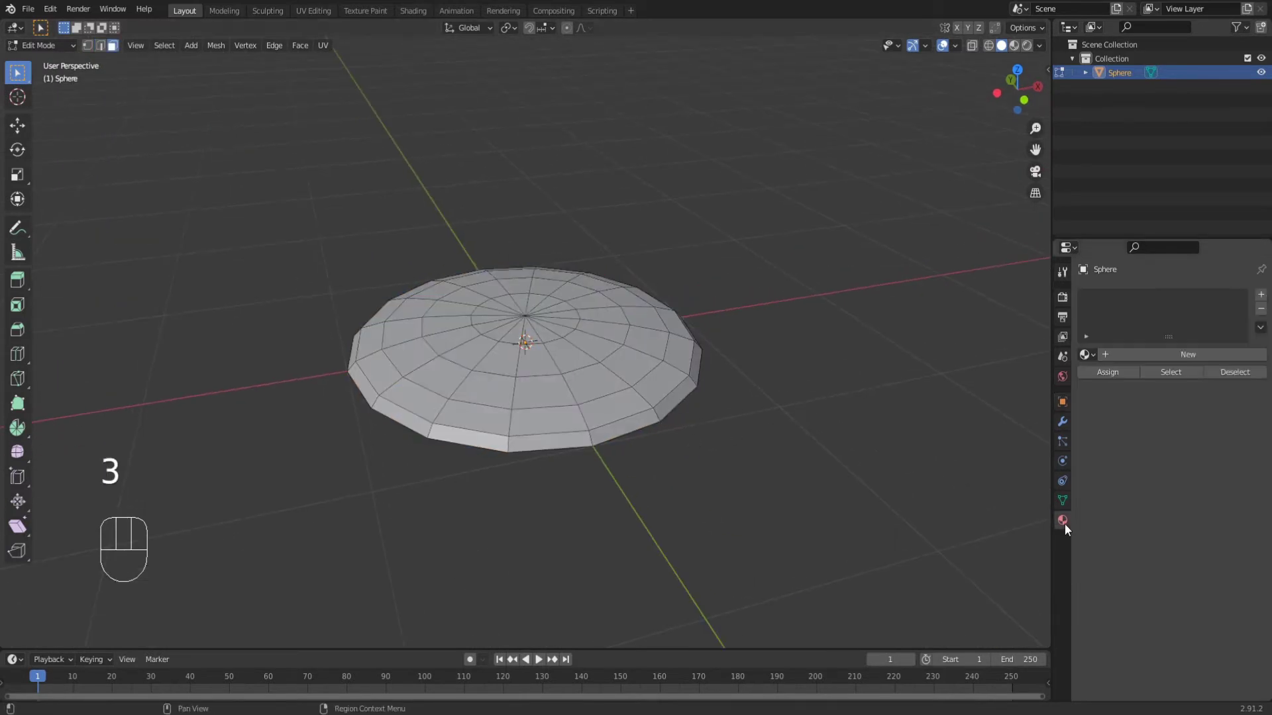
pyautogui.click(1090, 360)
pyautogui.click(1116, 378)
pyautogui.click(1124, 356)
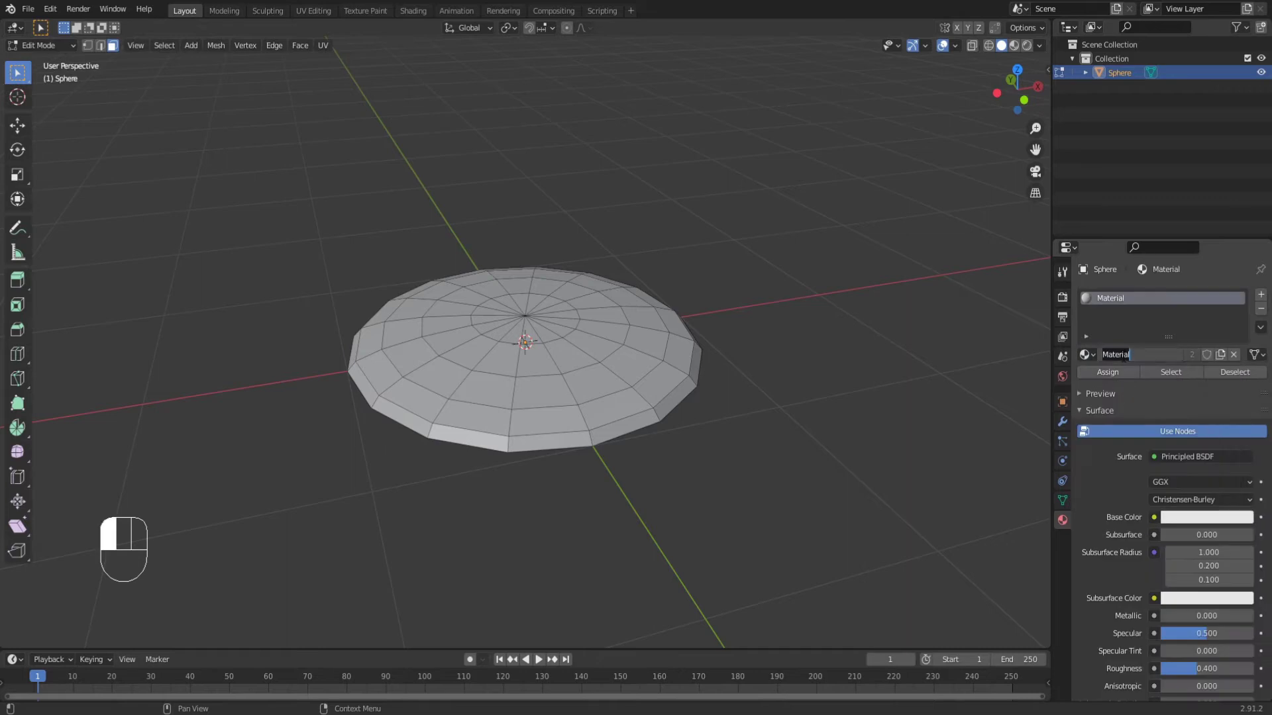
pyautogui.press('Left')
pyautogui.write('Steel')
pyautogui.press('Return')
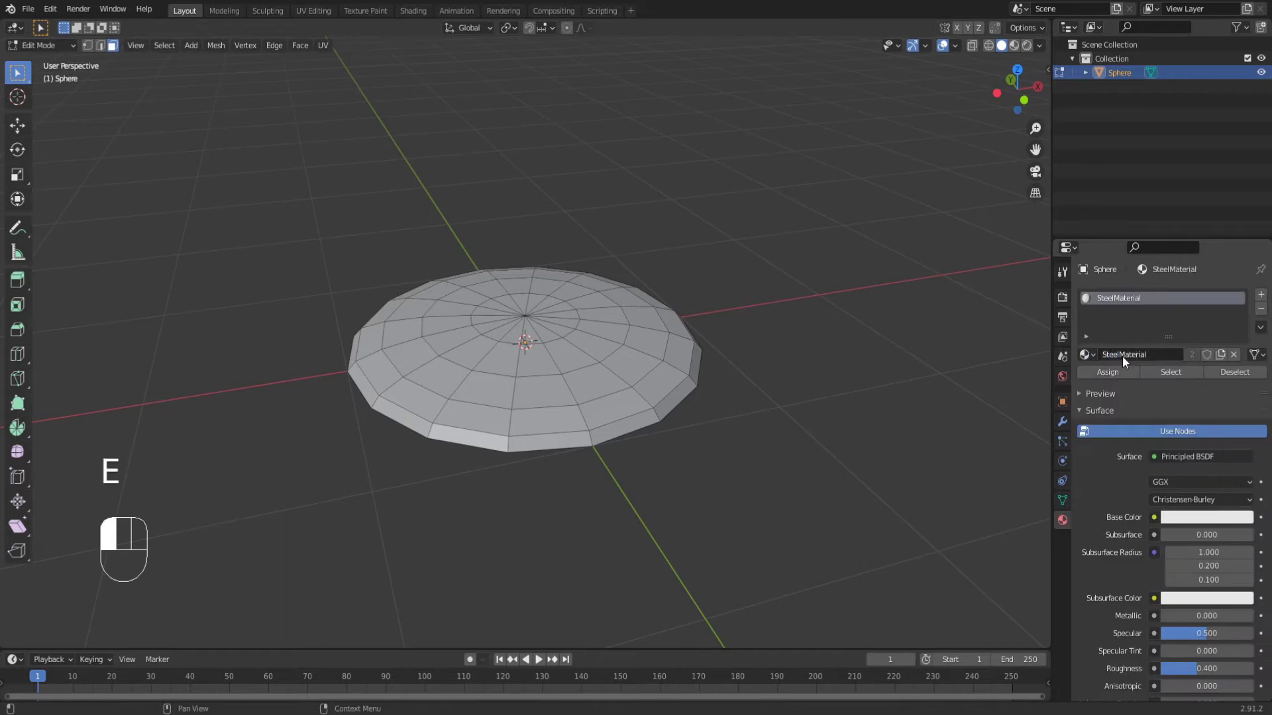
# Step: Add a second material named RedMaterial and set its base color to pure red
pyautogui.click(1261, 295)
pyautogui.click(1129, 384)
pyautogui.click(1127, 383)
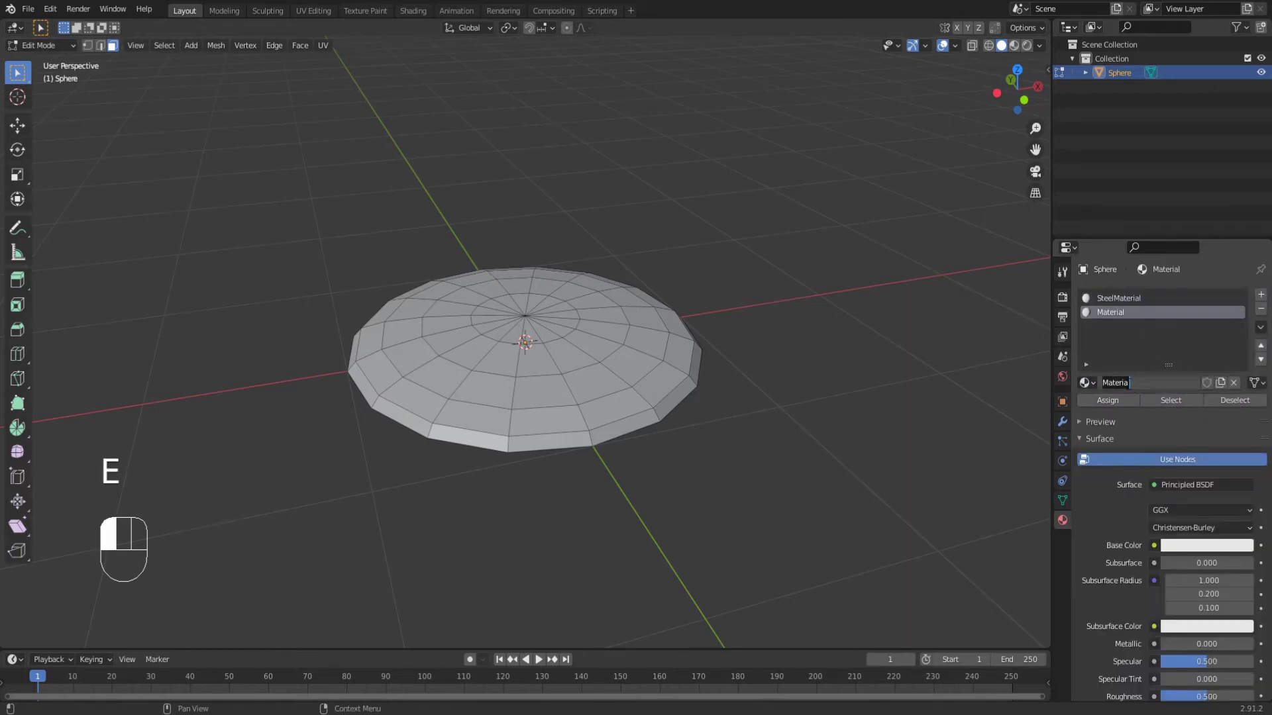
pyautogui.press('Left')
pyautogui.write('Red')
pyautogui.press('Return')
pyautogui.click(1206, 545)
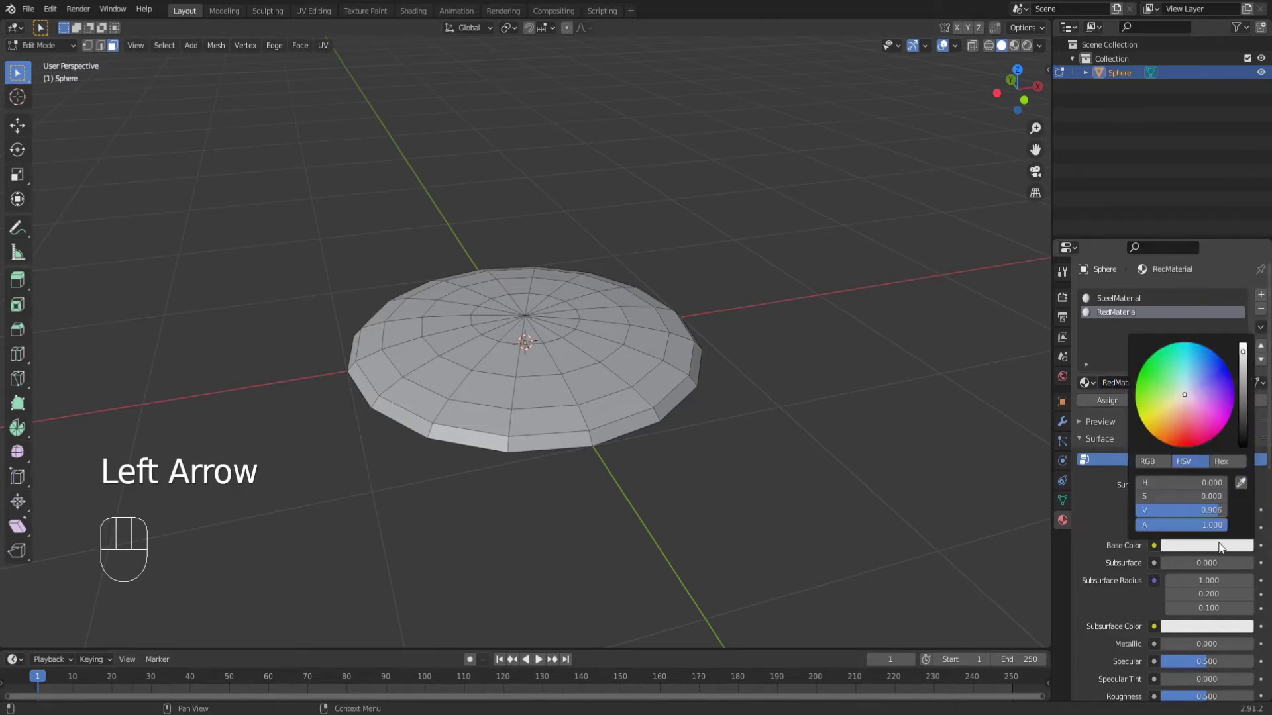
pyautogui.click(1186, 448)
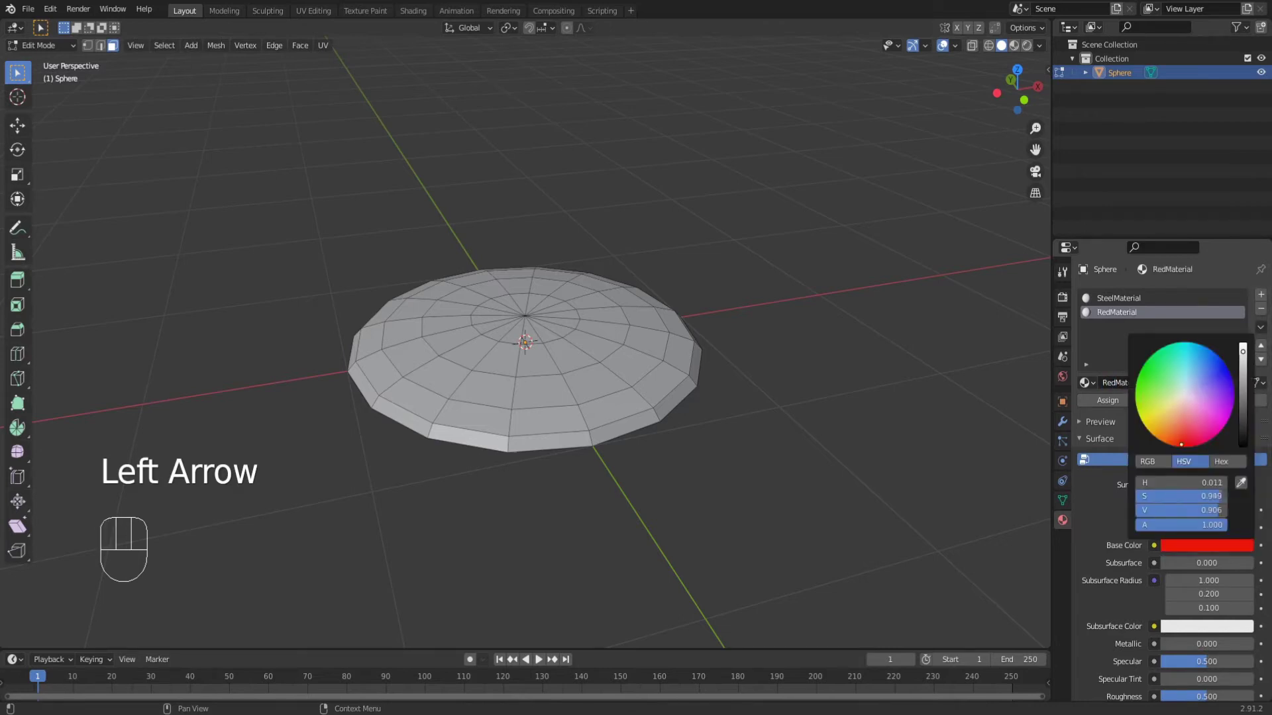
# Step: Add a third material named BlueMaterial and set its base color to a saturated blue
pyautogui.click(1261, 295)
pyautogui.click(1121, 383)
pyautogui.click(1120, 383)
pyautogui.press('Left')
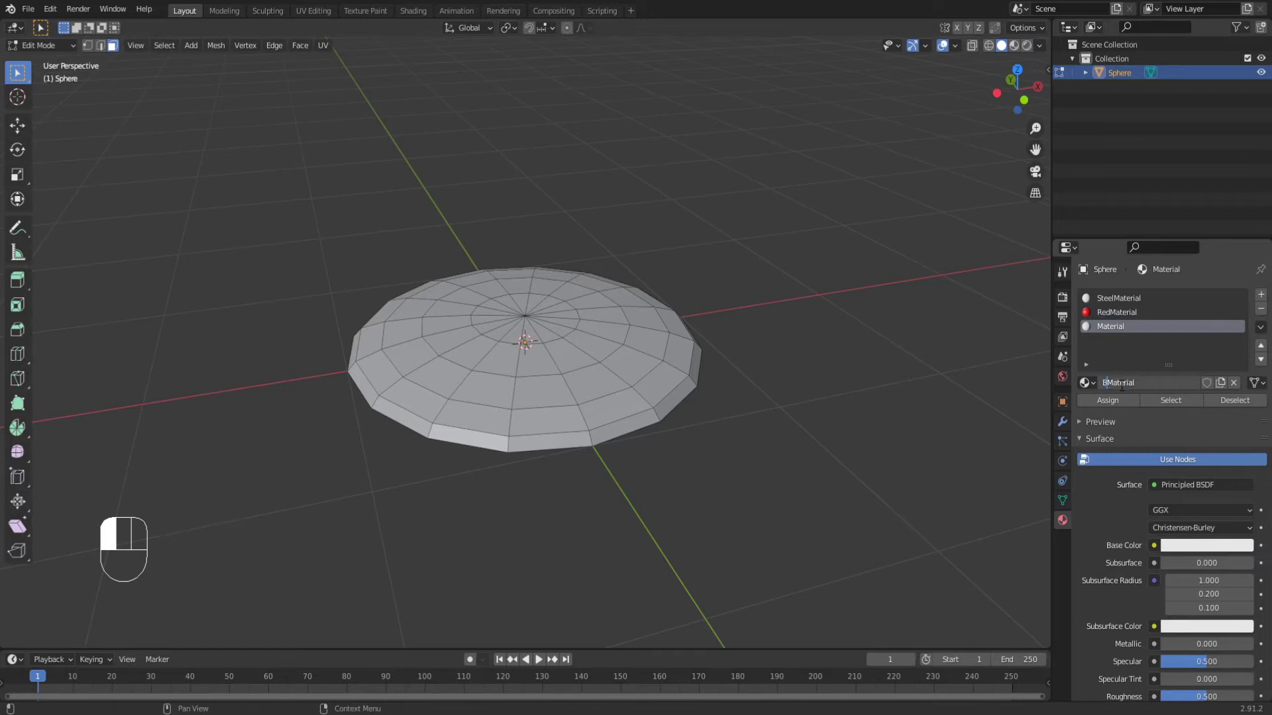
pyautogui.write('Blue')
pyautogui.press('Return')
pyautogui.click(1185, 547)
pyautogui.moveTo(1220, 377); pyautogui.dragTo(1229, 373)
pyautogui.moveTo(1196, 512); pyautogui.dragTo(1164, 512)
# Step: Darken SteelMaterial's base color to a light grey and switch the viewport to material preview shading
pyautogui.click(1116, 301)
pyautogui.click(1201, 543)
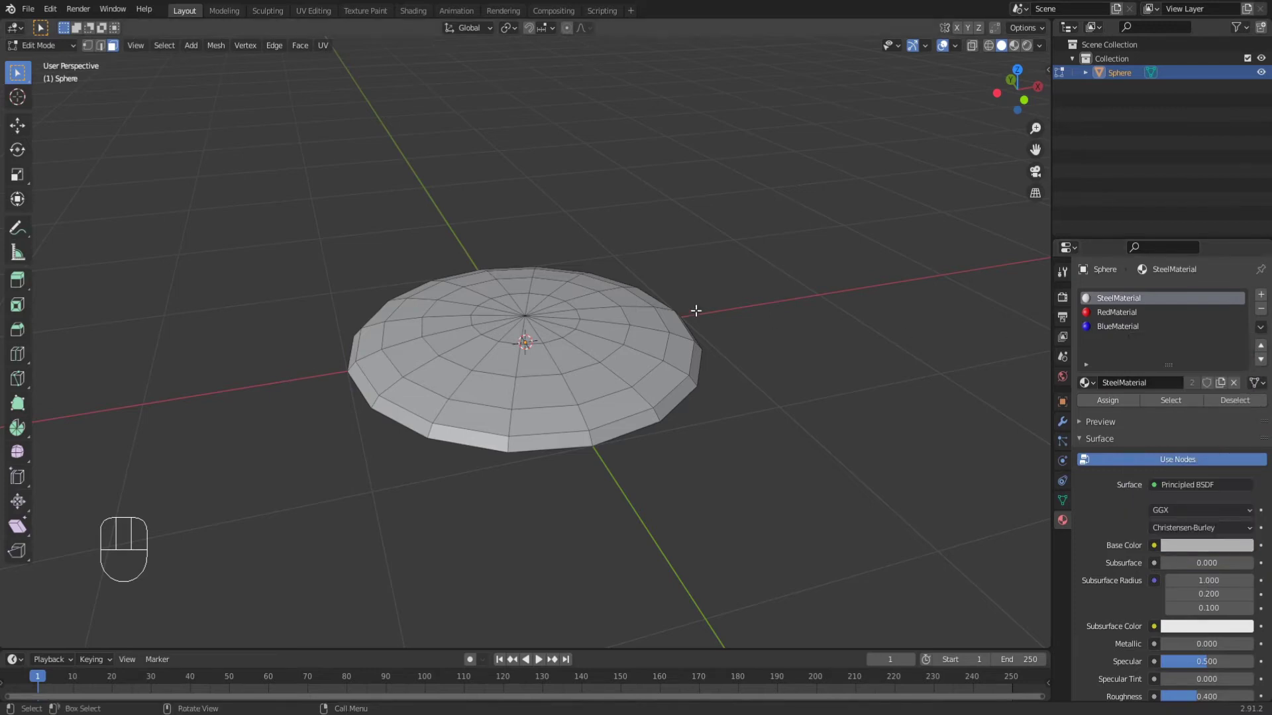
pyautogui.press('z')
pyautogui.click(694, 387)
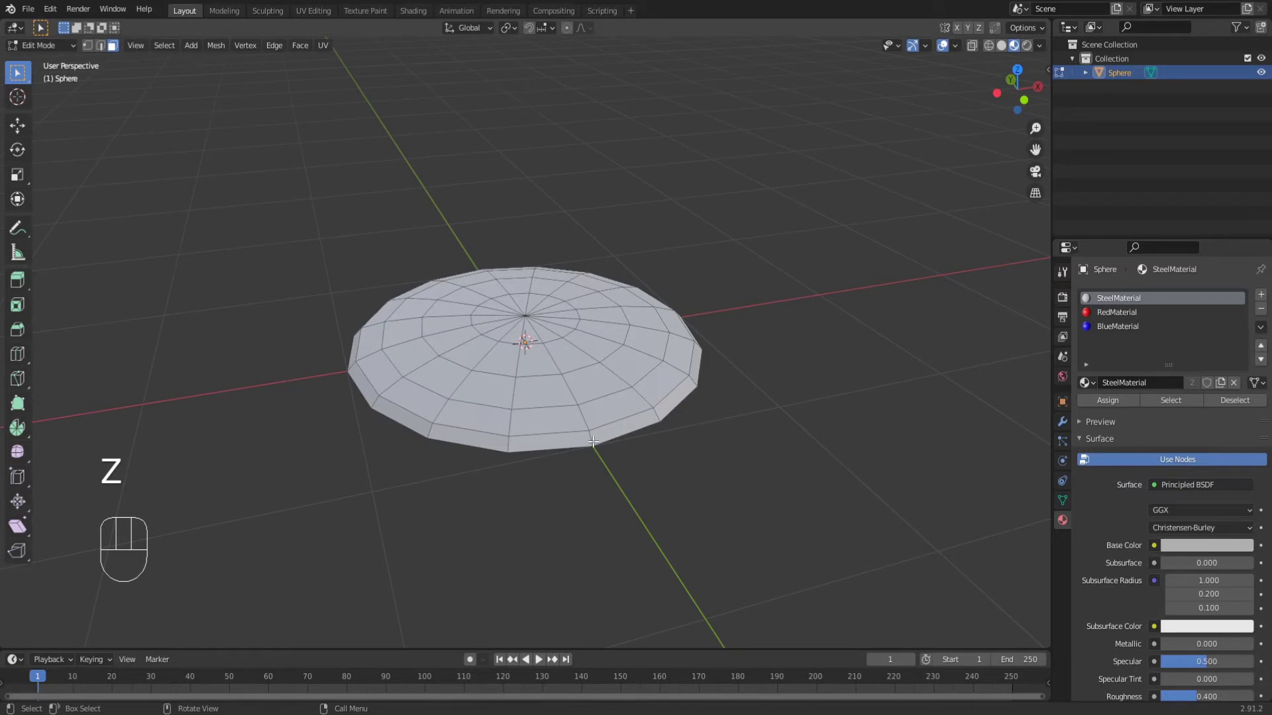
# Step: Assign RedMaterial to the two outermost face rings and the ring directly around the dome's central cap
pyautogui.press('alt')
pyautogui.keyDown('alt'); pyautogui.click(590, 439); pyautogui.keyUp('alt')
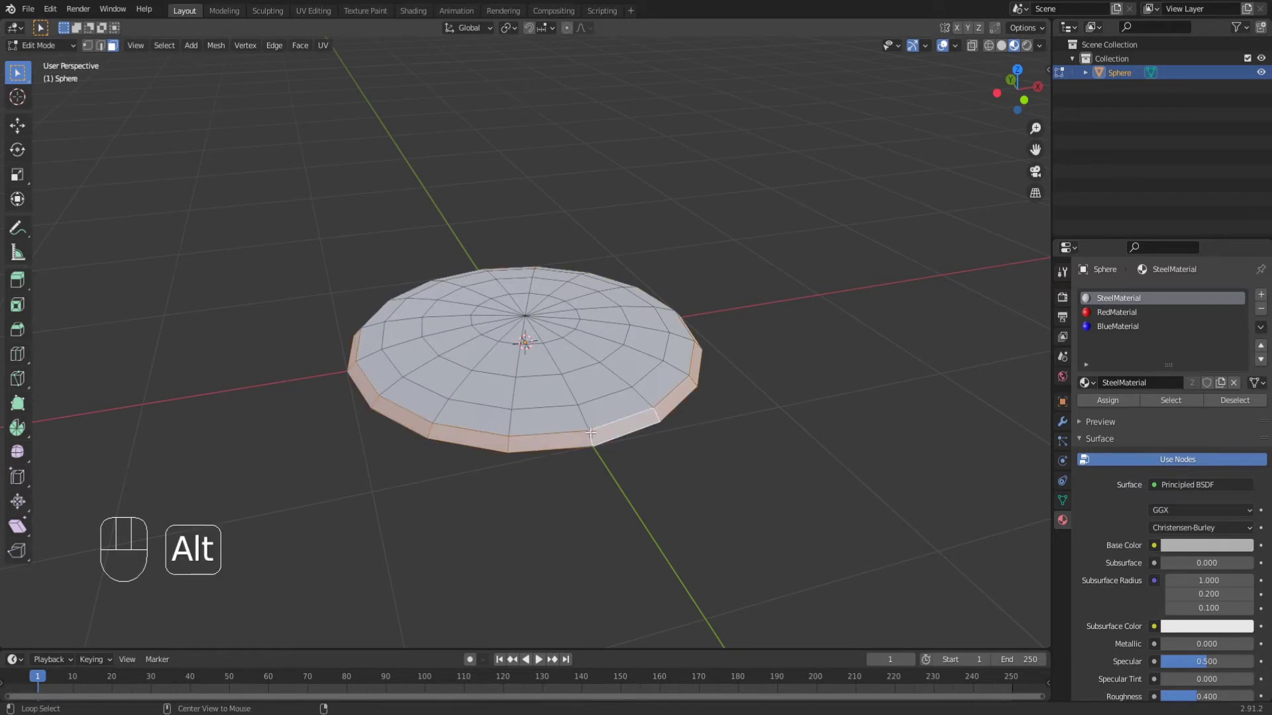
pyautogui.press('shift')
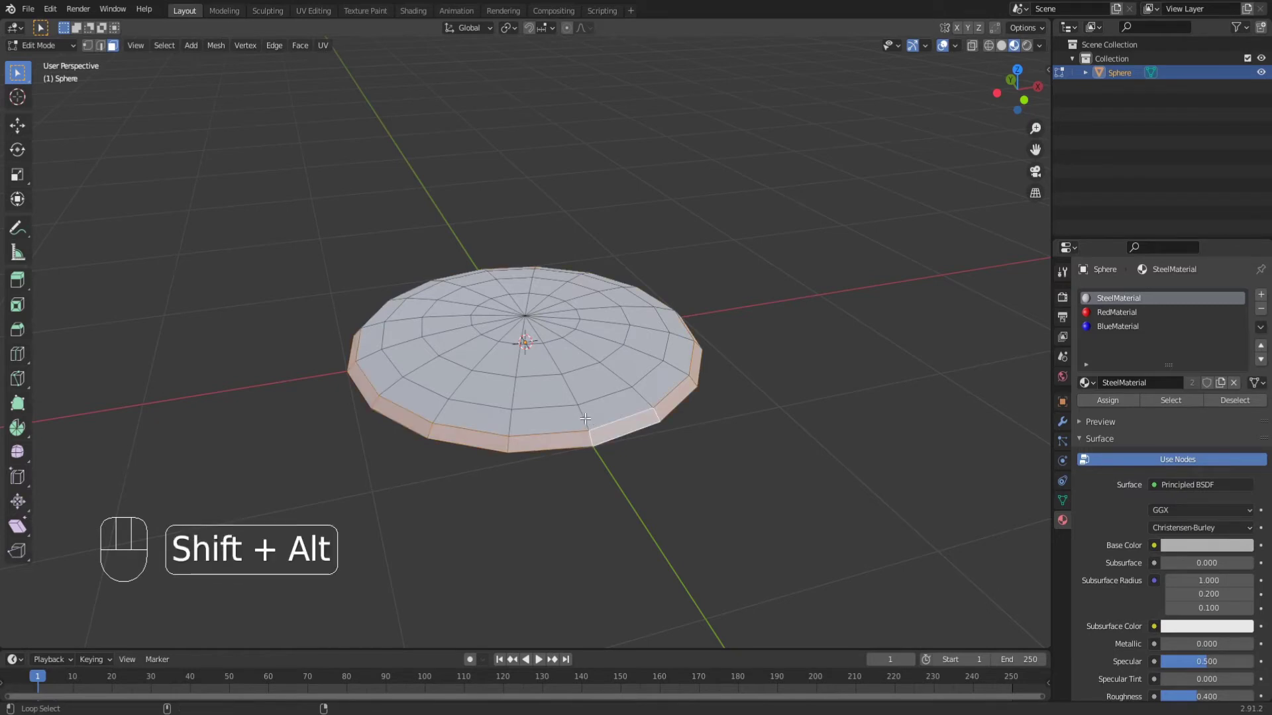
pyautogui.keyDown('alt'); pyautogui.keyDown('shift'); pyautogui.click(582, 418); pyautogui.keyUp('shift'); pyautogui.keyUp('alt')
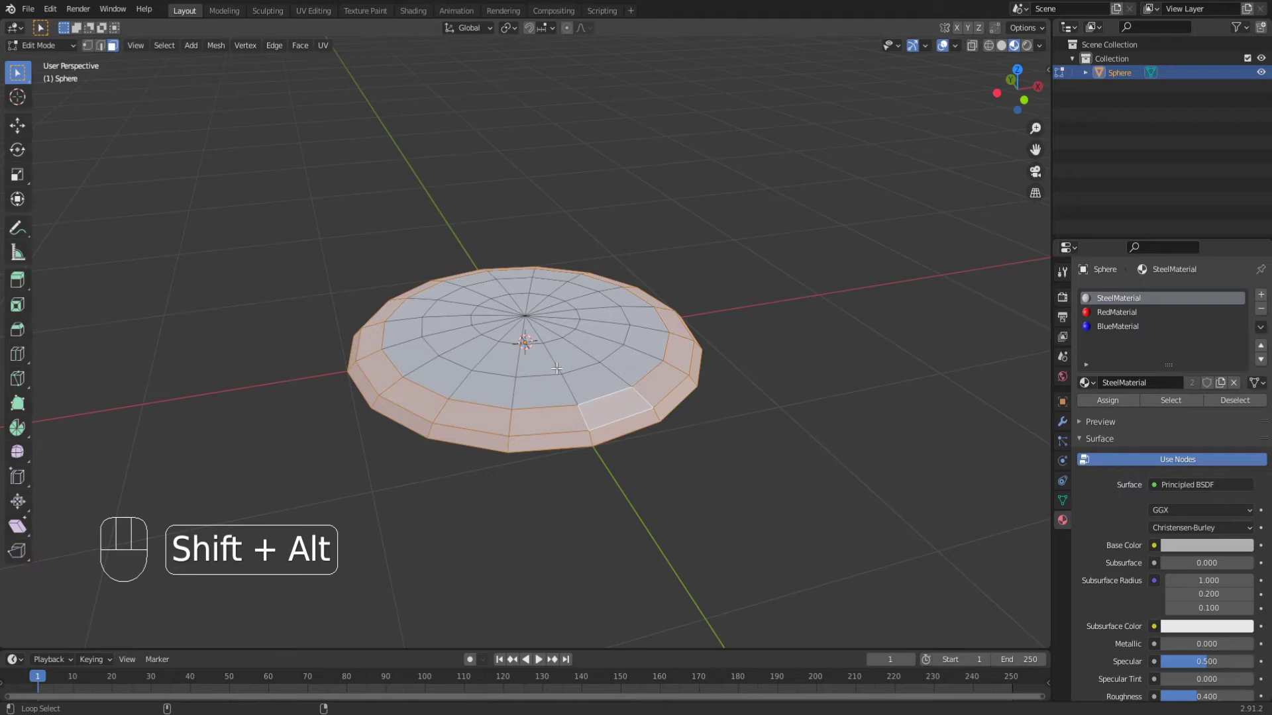
pyautogui.keyDown('alt'); pyautogui.keyDown('shift'); pyautogui.click(554, 362); pyautogui.keyUp('shift'); pyautogui.keyUp('alt')
pyautogui.moveTo(581, 372); pyautogui.dragTo(662, 372, button='middle')
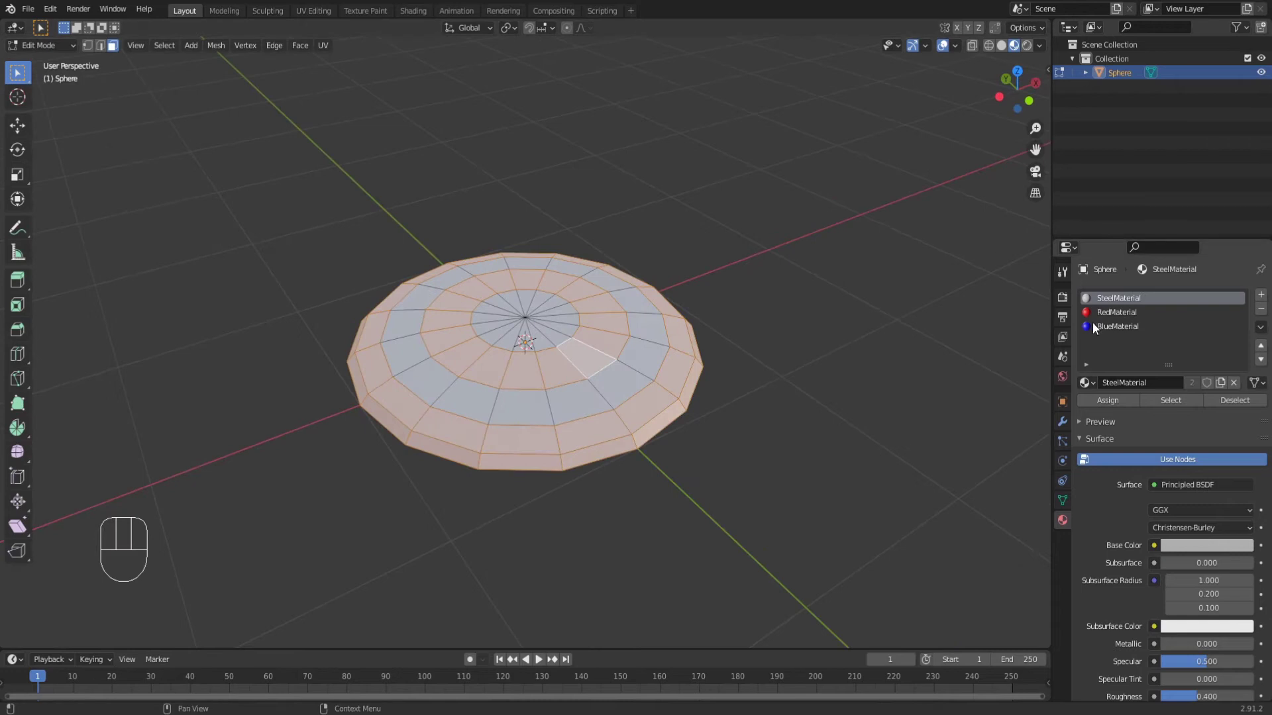
pyautogui.click(1119, 312)
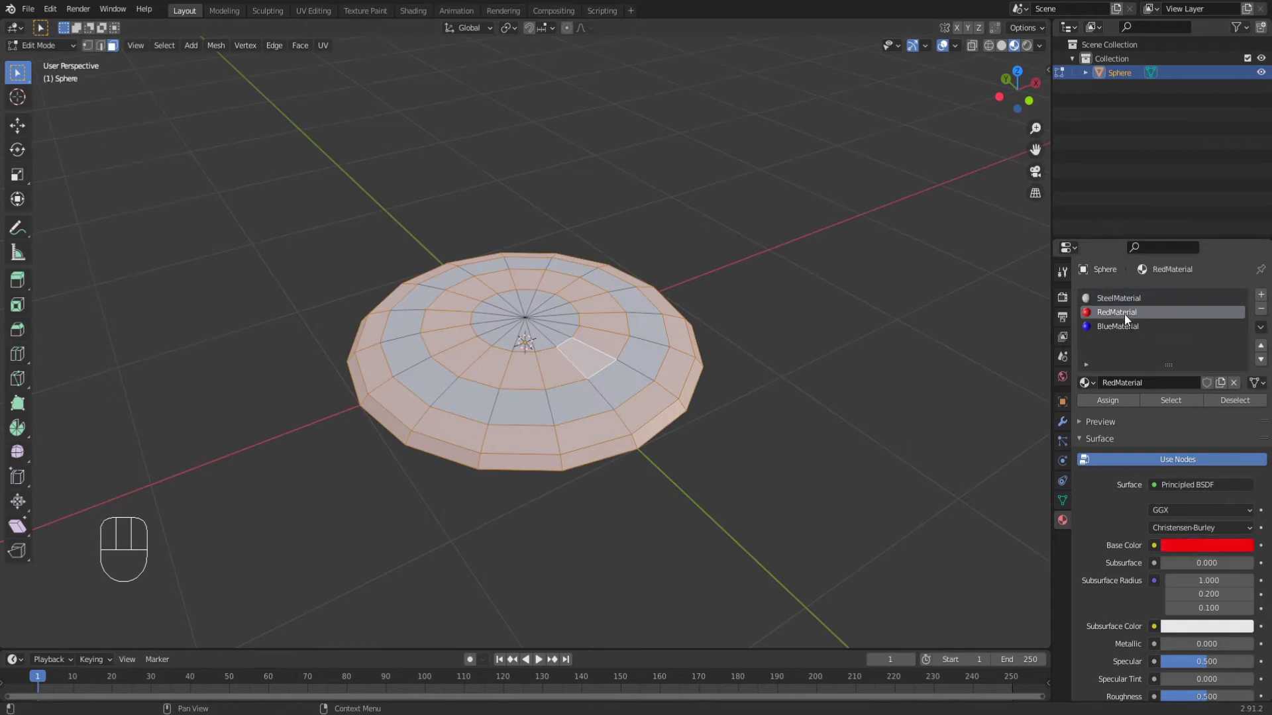
pyautogui.click(1122, 400)
pyautogui.moveTo(841, 435); pyautogui.dragTo(577, 343, button='middle')
pyautogui.hotkey('alt', 'a')
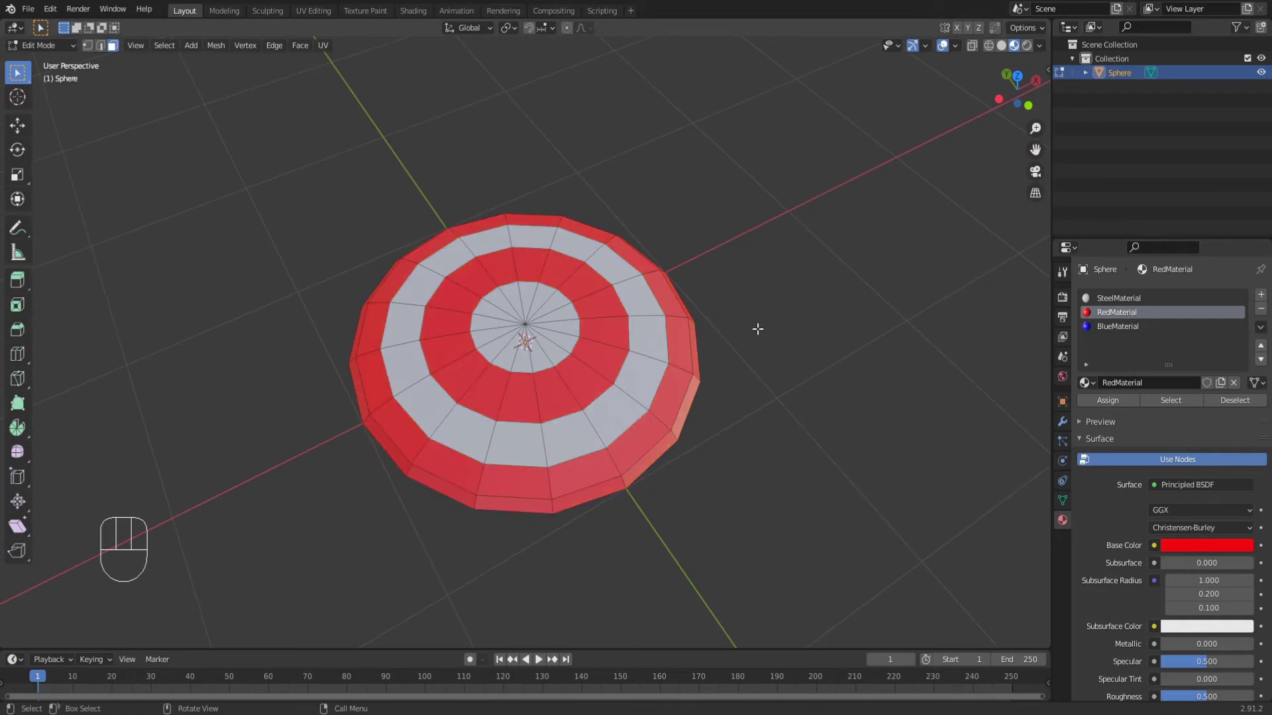
# Step: Assign BlueMaterial to the triangular faces of the dome's central cap
pyautogui.press('b')
pyautogui.moveTo(544, 318); pyautogui.dragTo(516, 338)
pyautogui.scroll(2, 542, 348)
pyautogui.click(1117, 325)
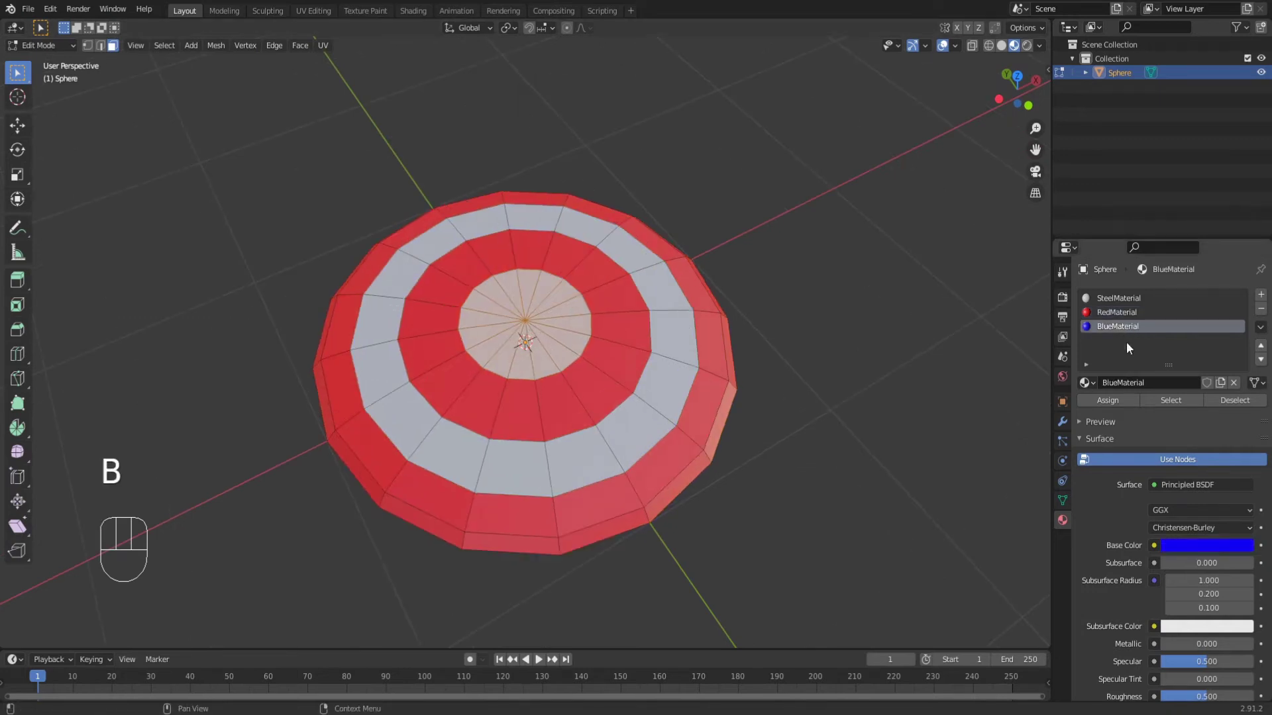
pyautogui.click(1114, 400)
pyautogui.hotkey('alt', 'a')
# Step: Hide the entire shield mesh and add a circle with 10 vertices and a 1 m radius at the origin
pyautogui.moveTo(844, 379); pyautogui.dragTo(726, 421, button='middle')
pyautogui.scroll(2, 727, 421)
pyautogui.press('a')
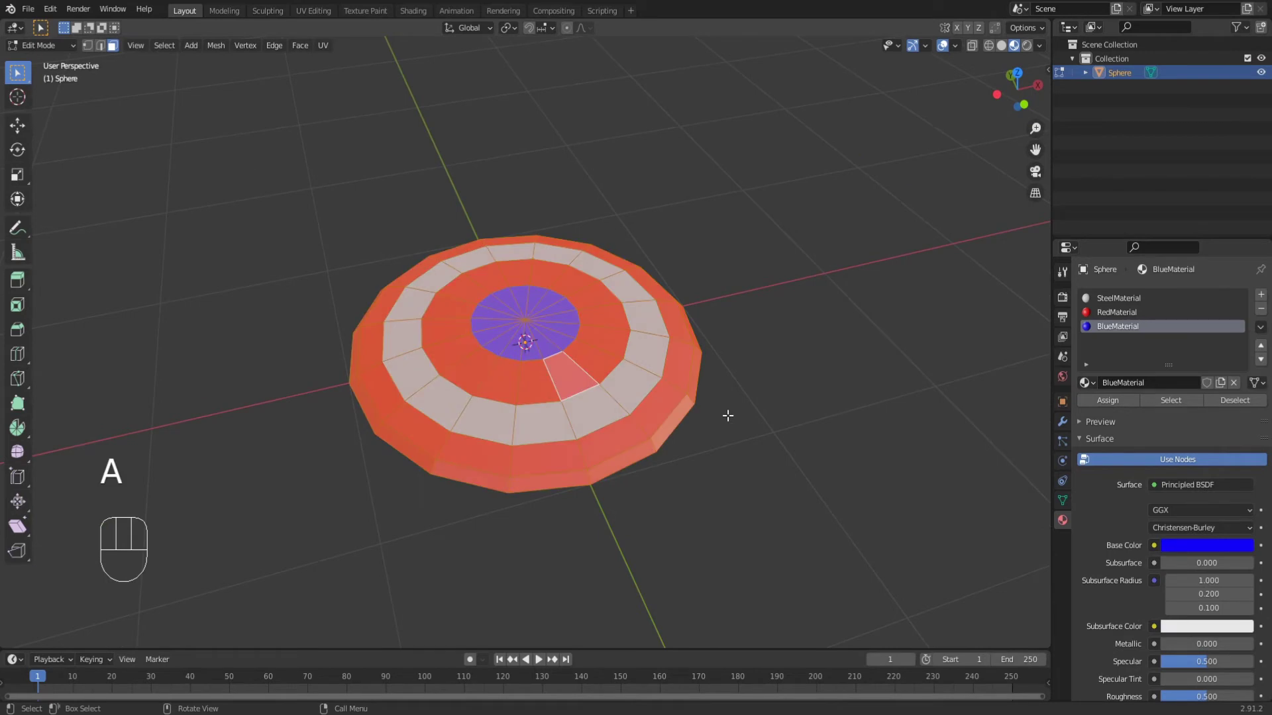
pyautogui.press('h')
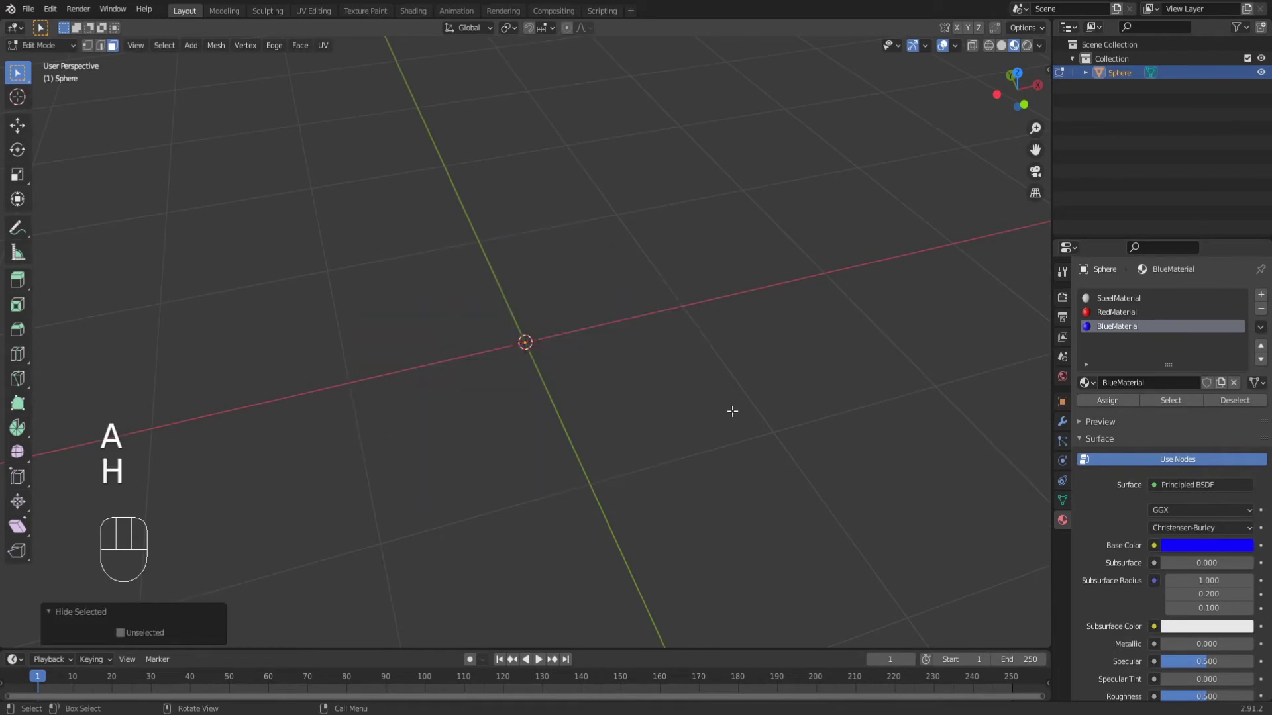
pyautogui.hotkey('shift', 'a')
pyautogui.hotkey('shift', 'a')
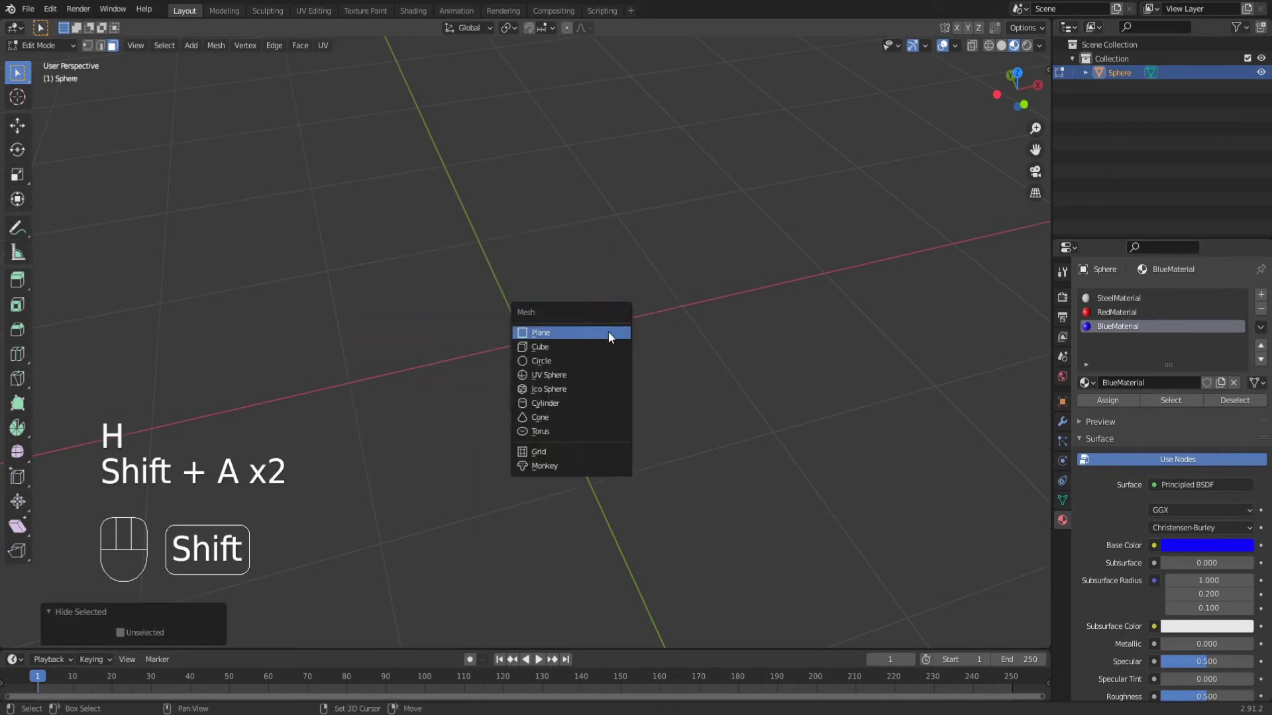
pyautogui.click(595, 361)
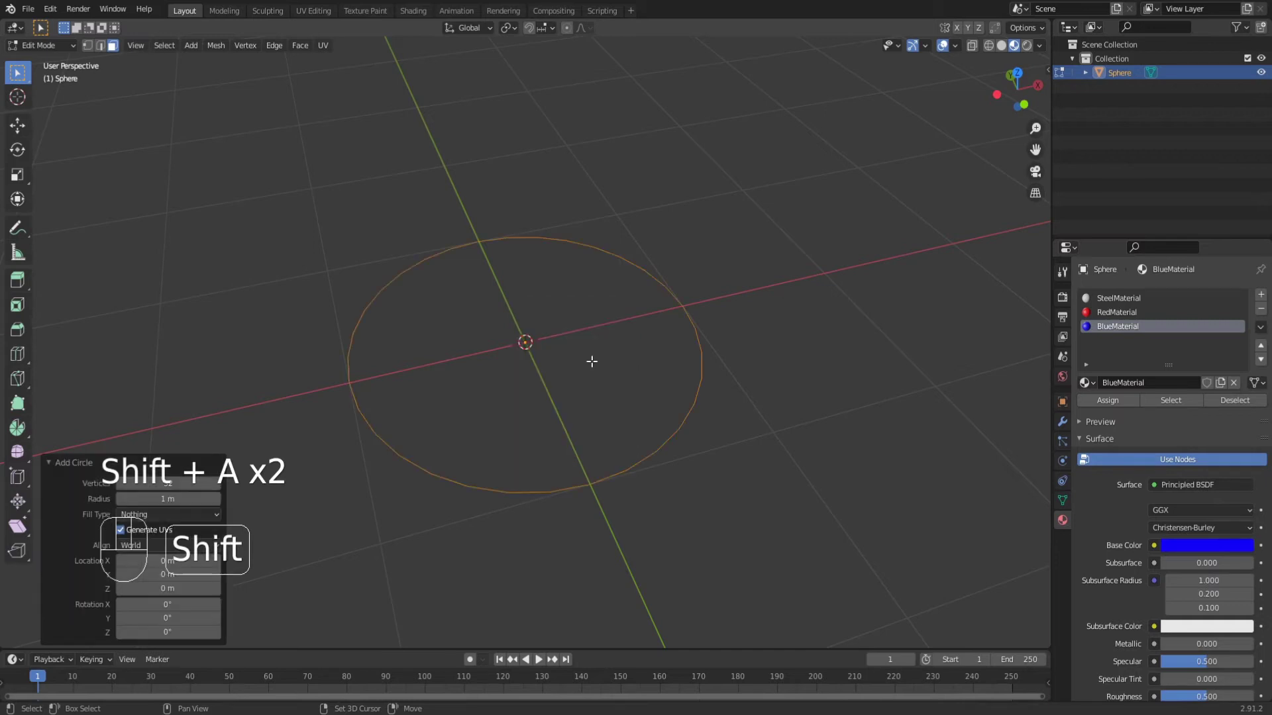
pyautogui.click(121, 485)
pyautogui.write('10')
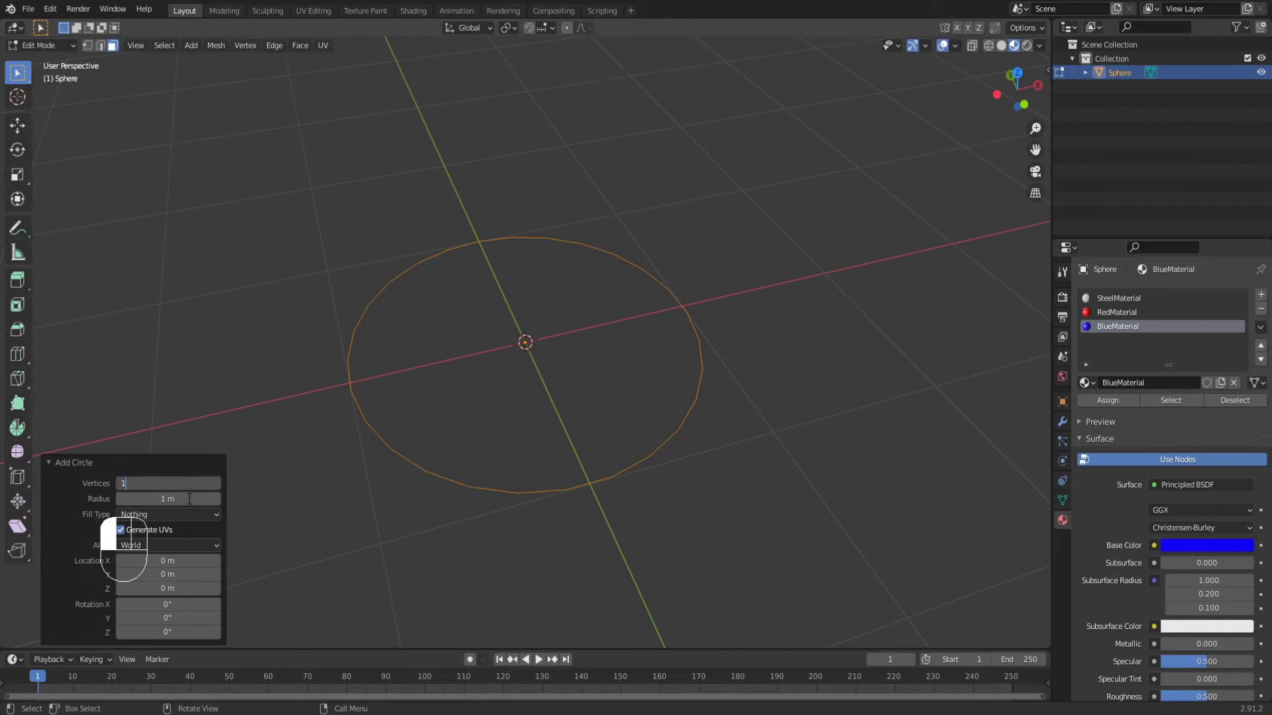
pyautogui.press('Return')
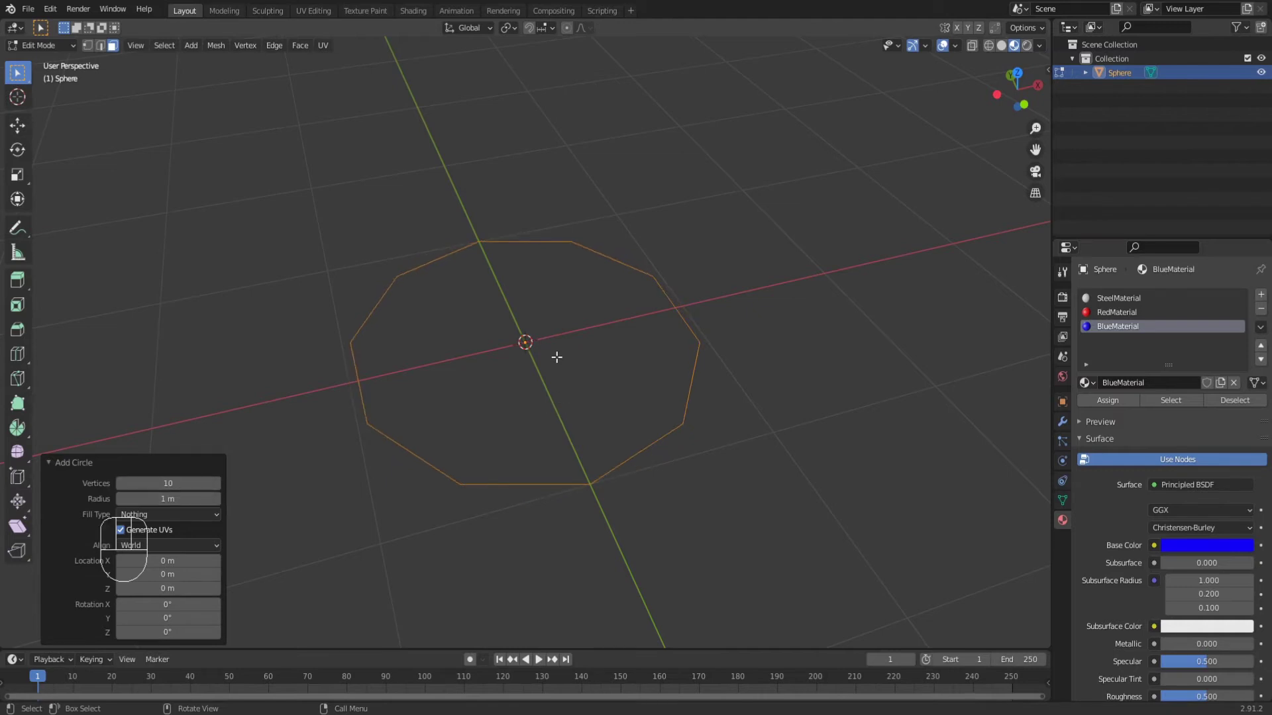
# Step: Select every second vertex of the circle and scale them inward to about 0.383 to form a five-pointed star
pyautogui.moveTo(554, 367)
pyautogui.mouseDown(button='middle')
pyautogui.moveTo(505, 386)
pyautogui.moveTo(545, 369)
pyautogui.mouseUp(button='middle')
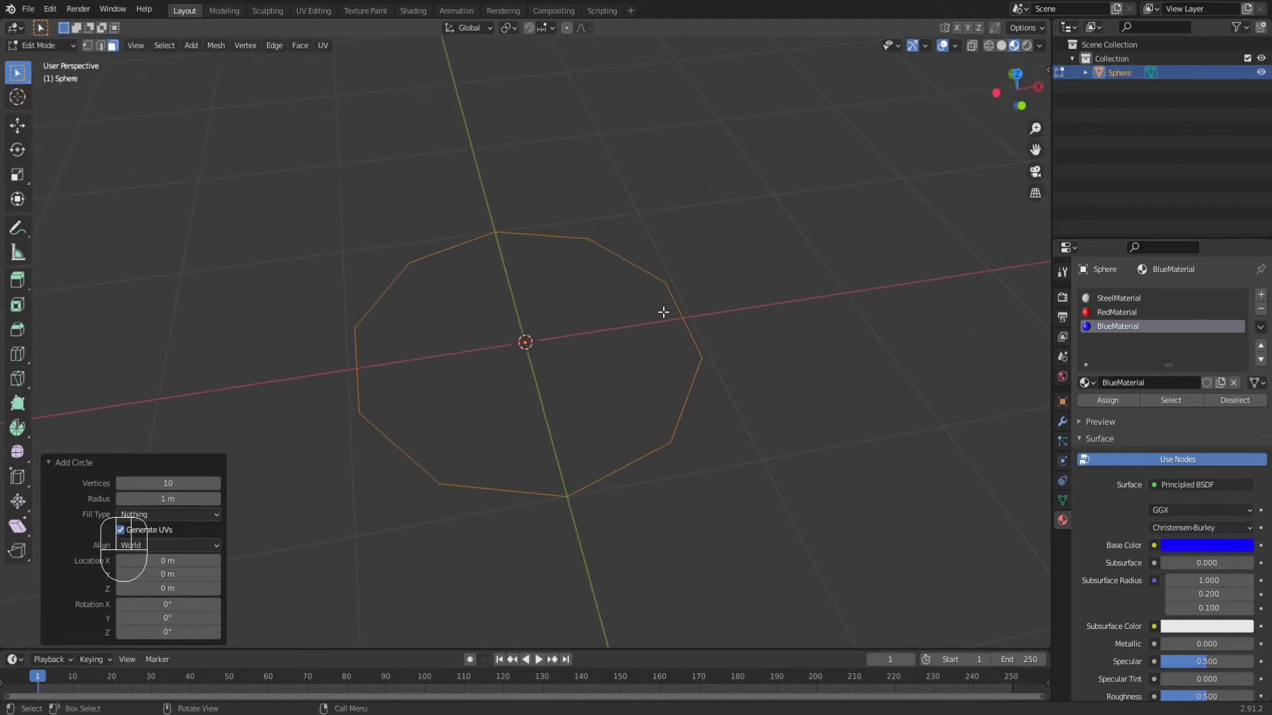
pyautogui.click(673, 302)
pyautogui.press('1')
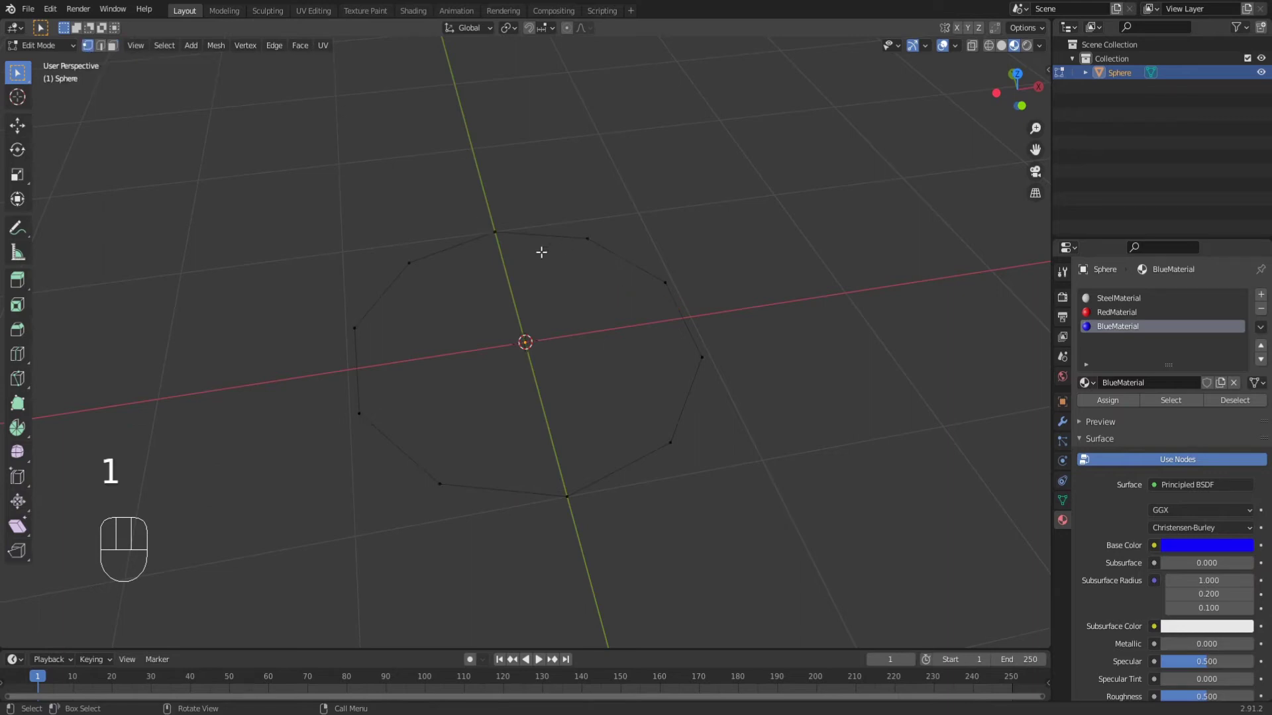
pyautogui.click(409, 263)
pyautogui.keyDown('shift'); pyautogui.click(588, 239); pyautogui.keyUp('shift')
pyautogui.keyDown('shift'); pyautogui.click(702, 357); pyautogui.keyUp('shift')
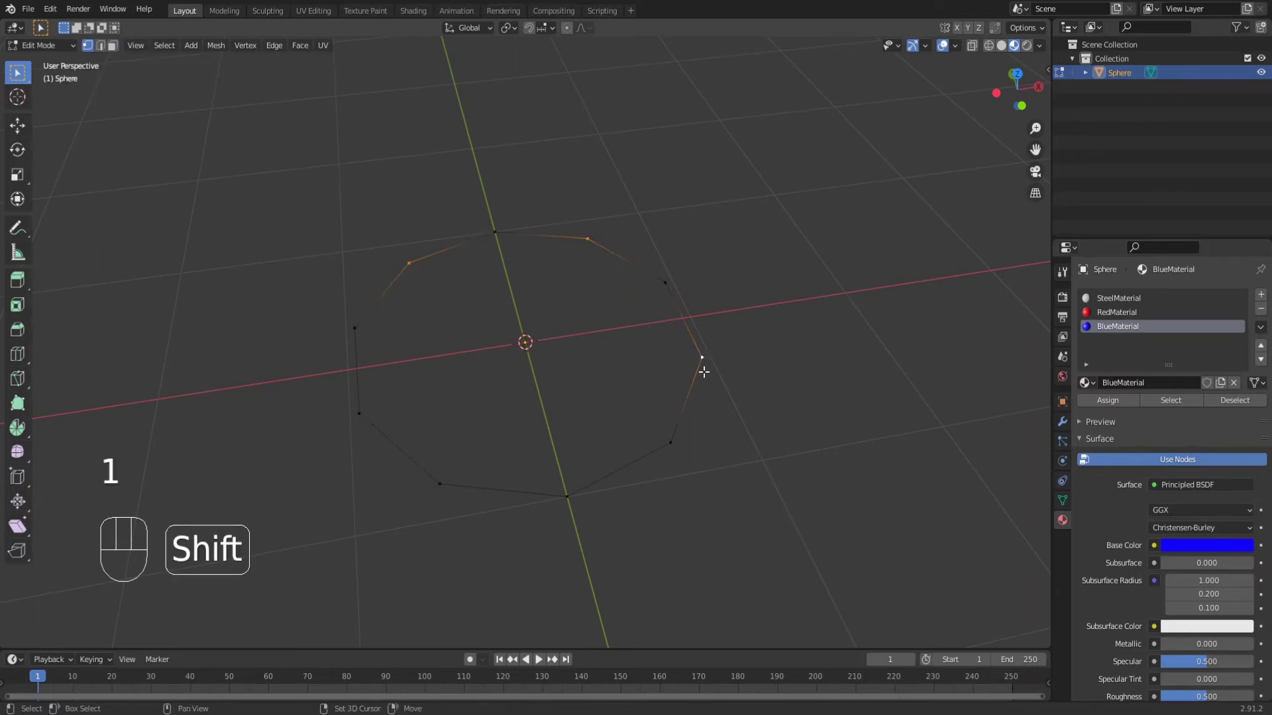
pyautogui.keyDown('shift'); pyautogui.click(580, 502); pyautogui.keyUp('shift')
pyautogui.keyDown('shift'); pyautogui.click(363, 418); pyautogui.keyUp('shift')
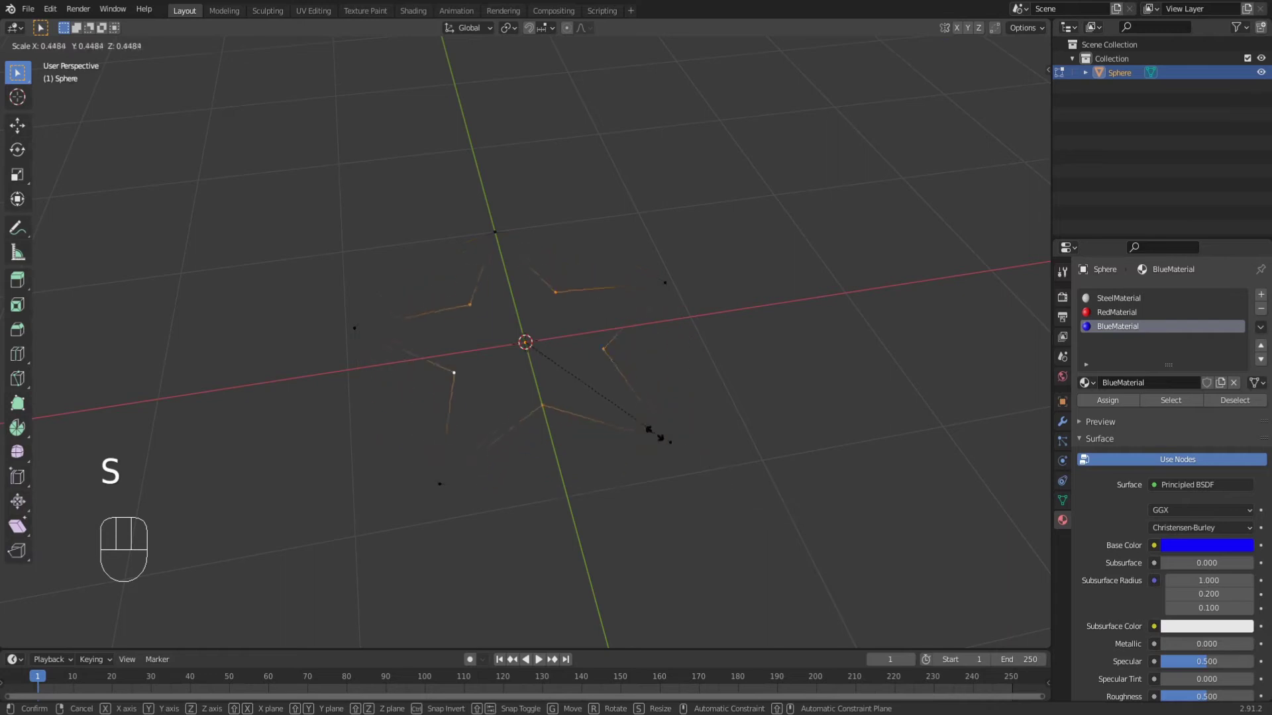
pyautogui.click(647, 433)
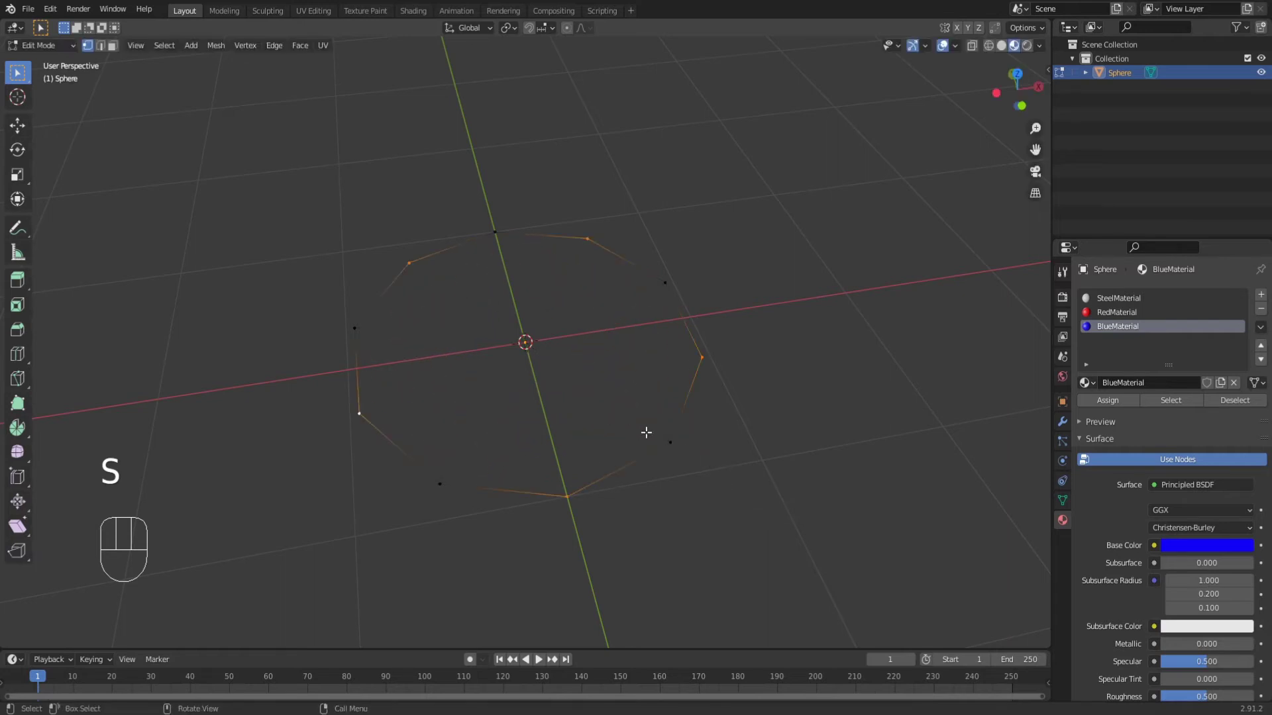
pyautogui.press('KP_7')
pyautogui.press('s')
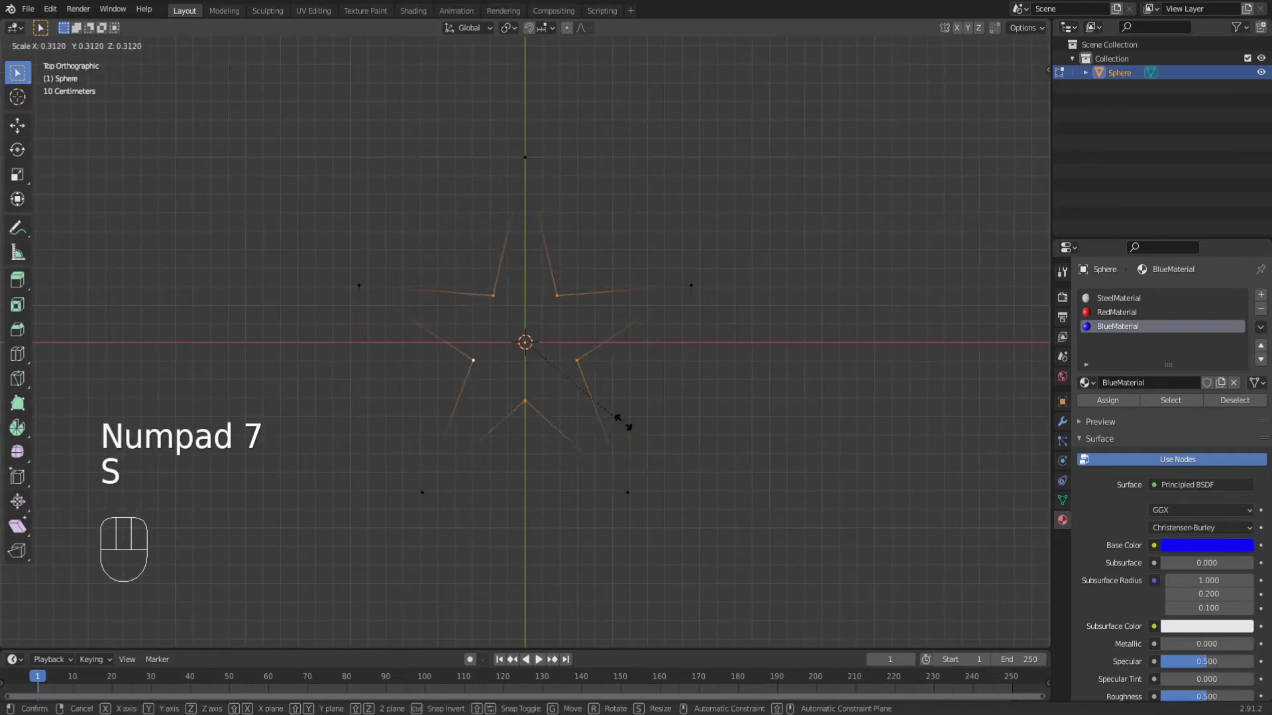
pyautogui.click(643, 432)
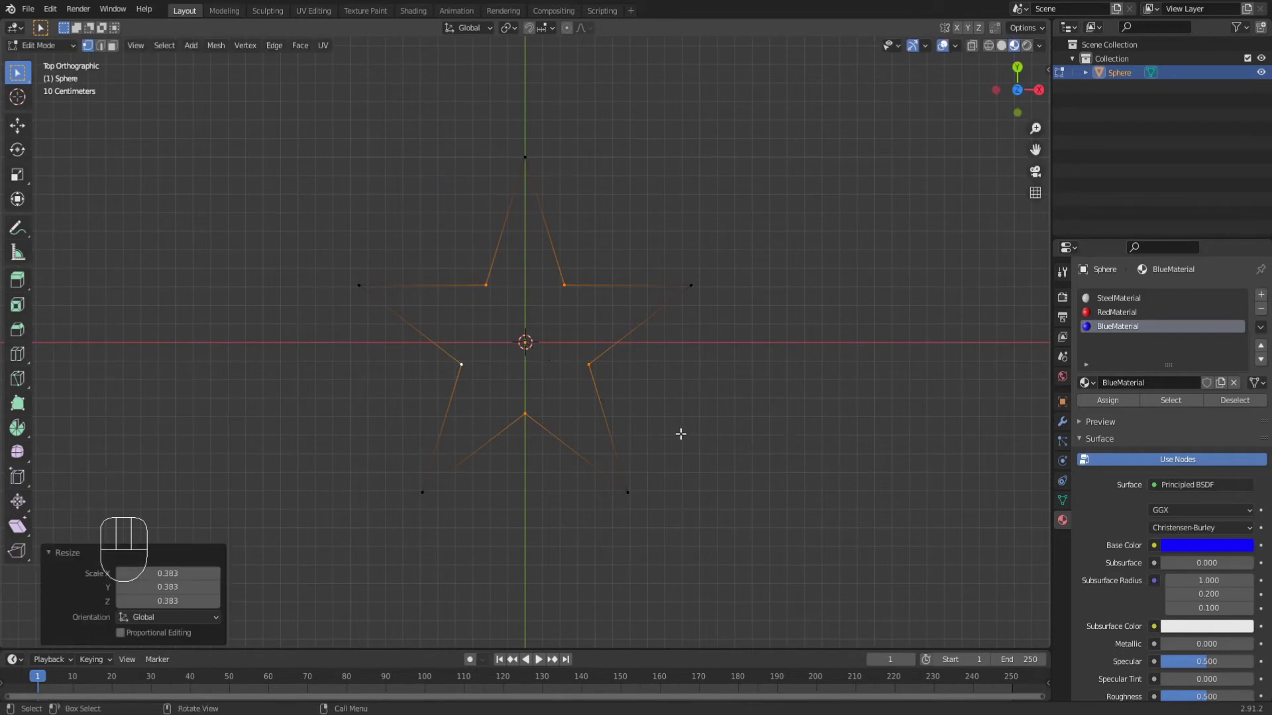
# Step: Extrude the whole star outline slightly upward along Z and fill its top with a face
pyautogui.moveTo(612, 417); pyautogui.dragTo(734, 365, button='middle')
pyautogui.press('a')
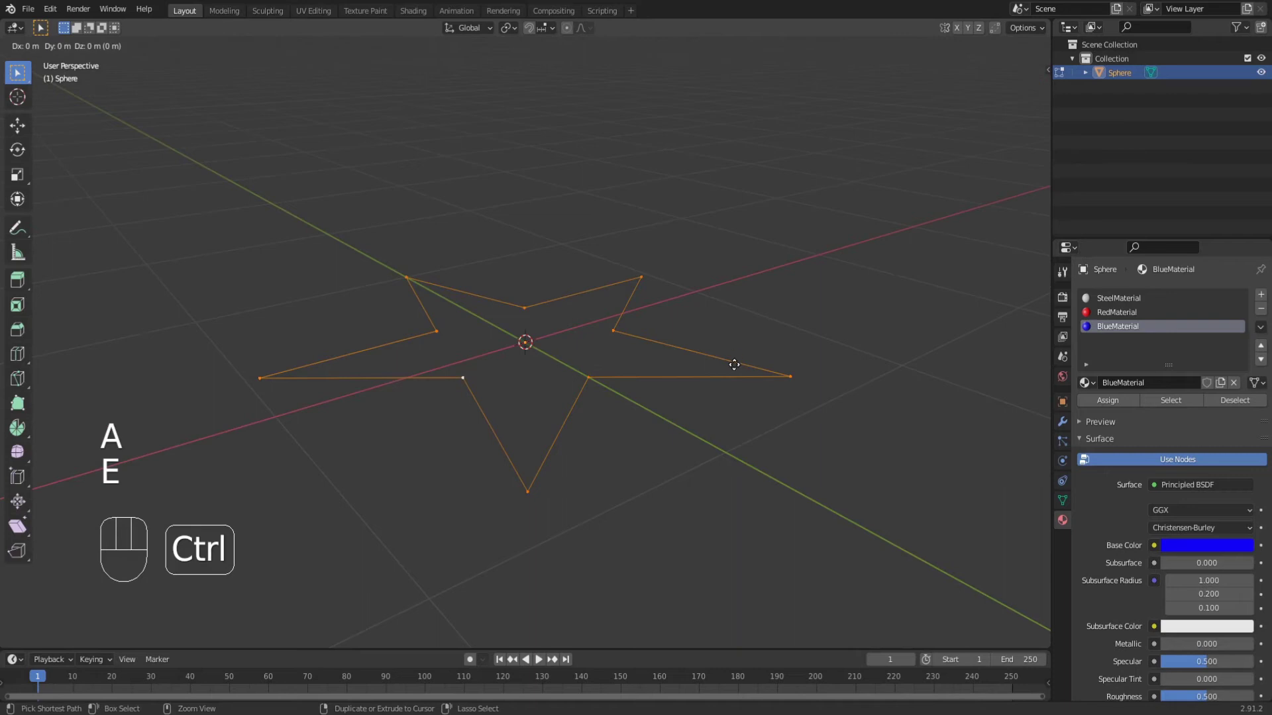
pyautogui.press('z')
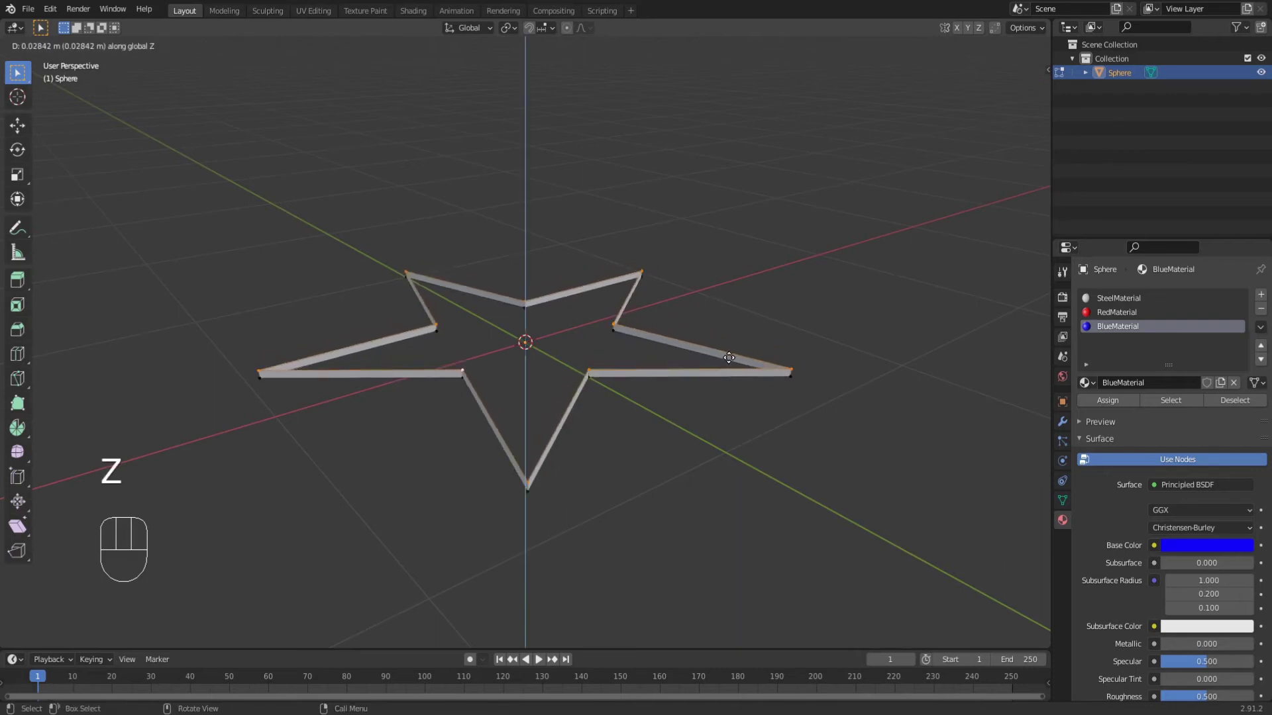
pyautogui.click(726, 351)
pyautogui.moveTo(695, 342)
pyautogui.mouseDown(button='middle')
pyautogui.moveTo(646, 425)
pyautogui.moveTo(684, 334)
pyautogui.mouseUp(button='middle')
pyautogui.press('f')
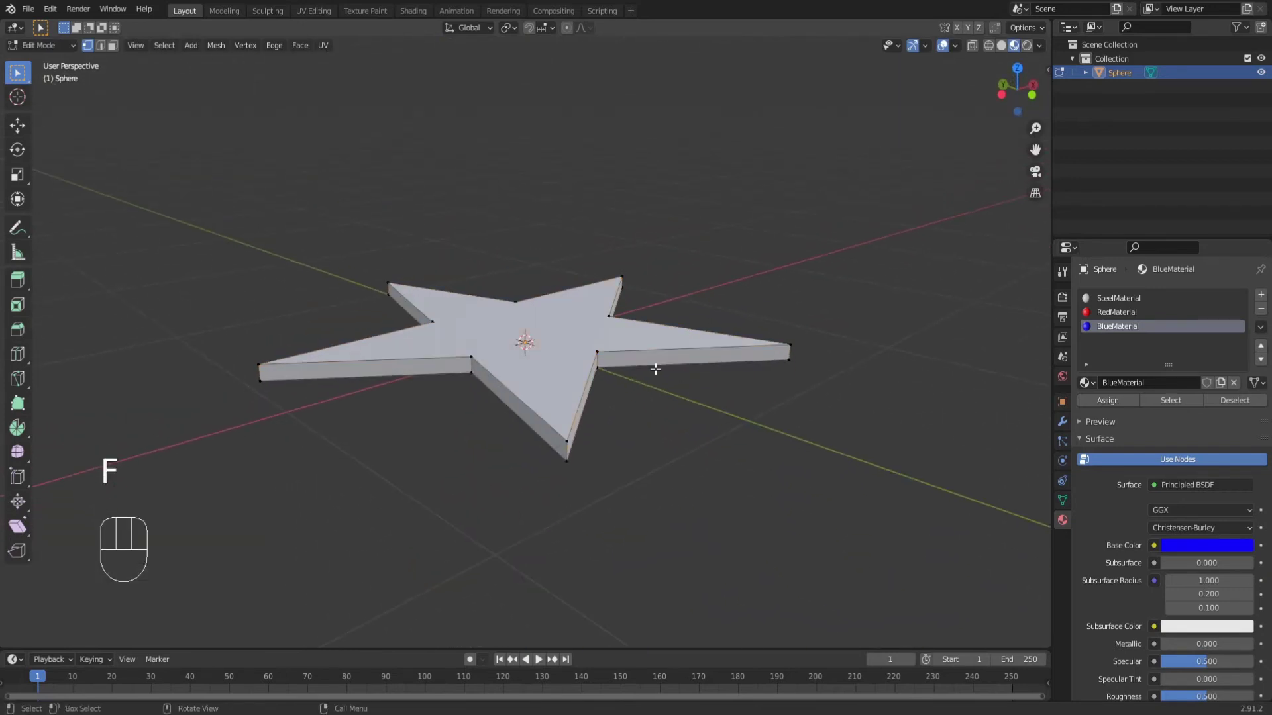
# Step: Raise the whole star about 0.69 m along the Z axis
pyautogui.moveTo(681, 392); pyautogui.dragTo(696, 391, button='middle')
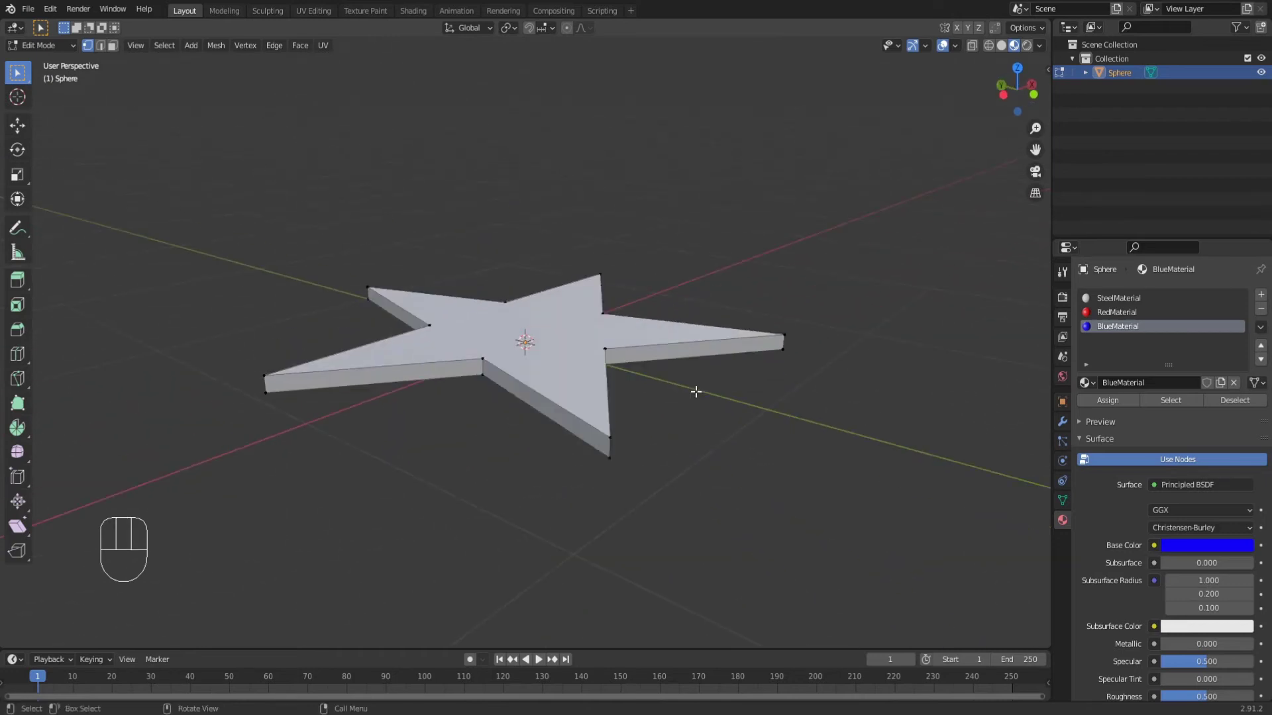
pyautogui.press('g')
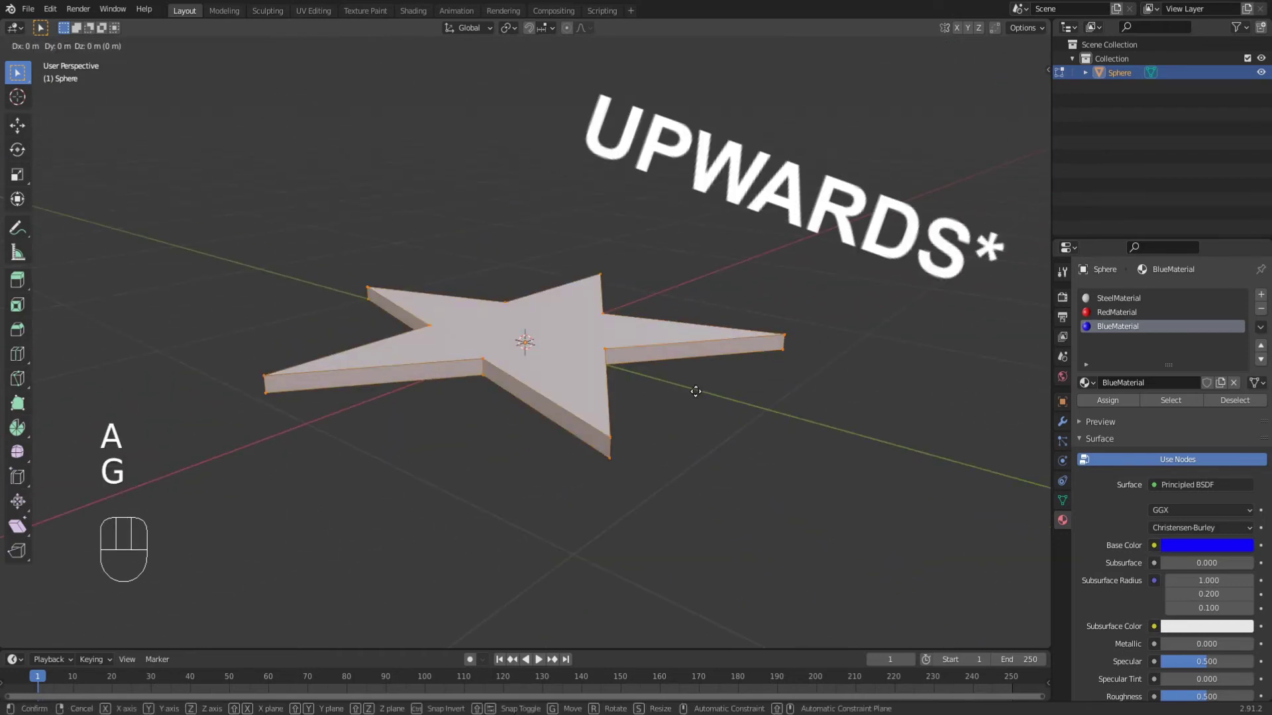
pyautogui.press('z')
pyautogui.click(687, 198)
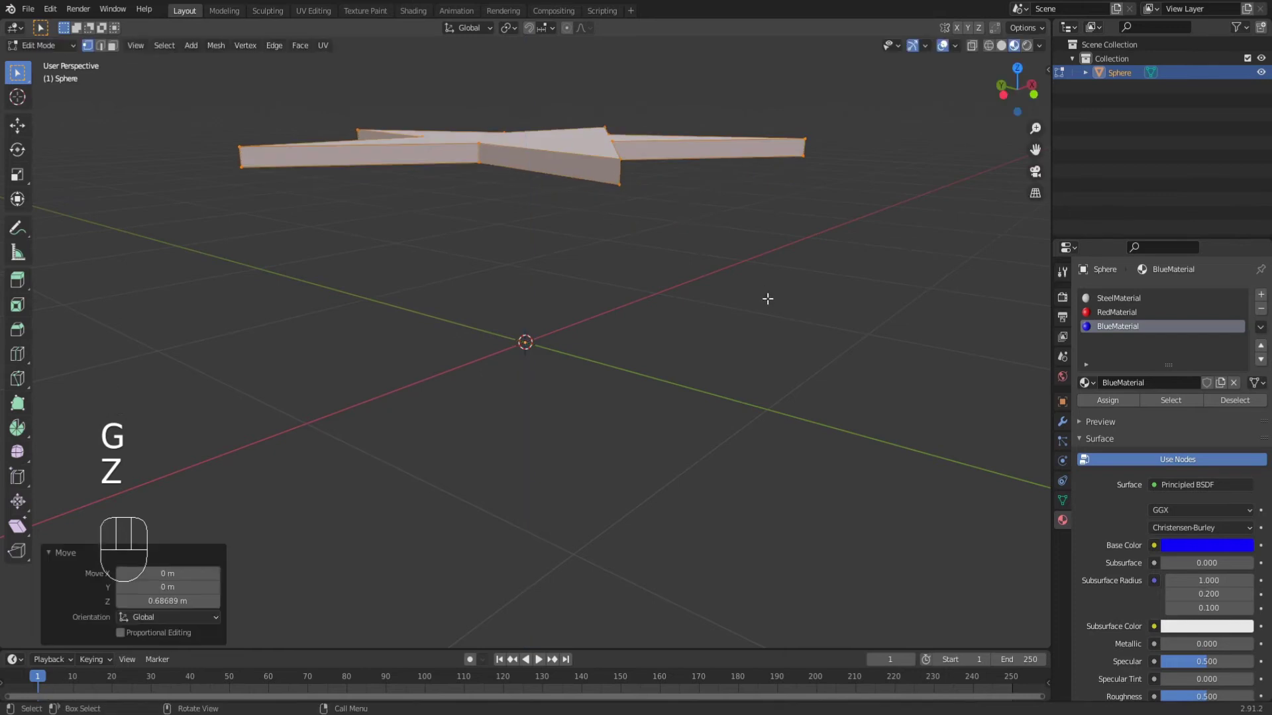
pyautogui.click(766, 298)
# Step: Reveal the hidden shield mesh beneath the star and clear the selection
pyautogui.moveTo(766, 298); pyautogui.dragTo(684, 323, button='middle')
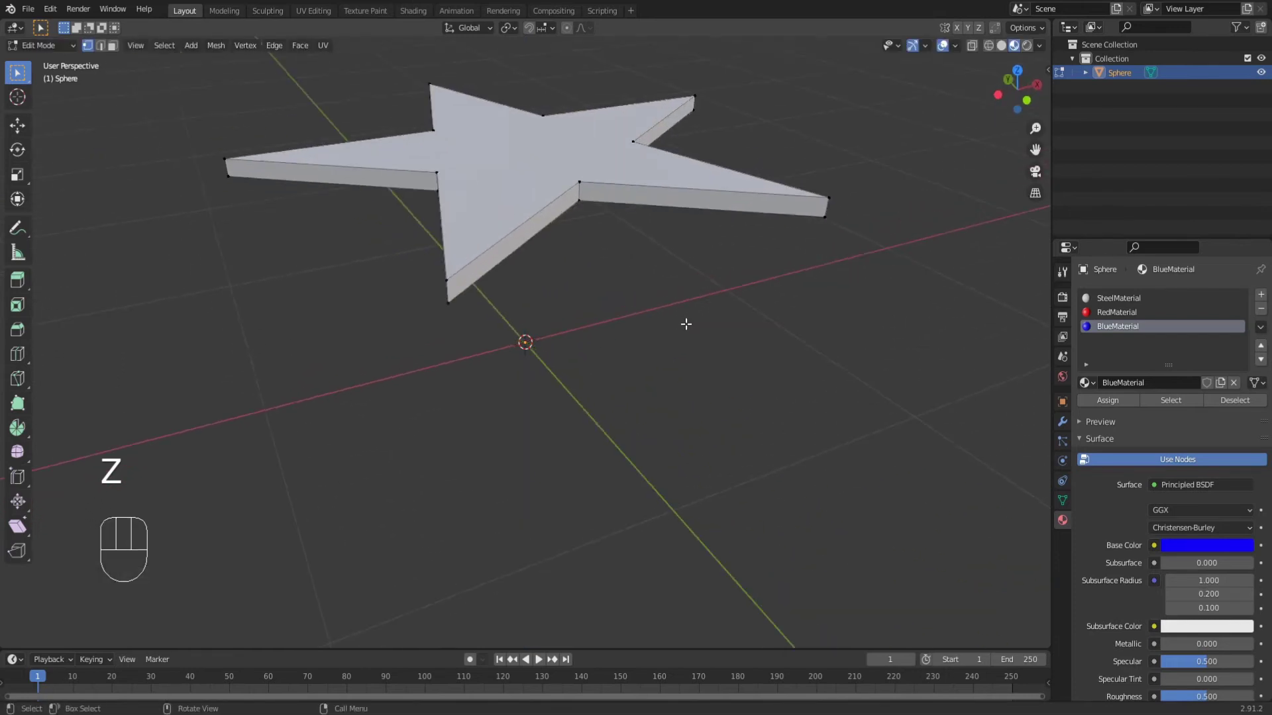
pyautogui.scroll(-3, 686, 324)
pyautogui.hotkey('alt', 'h')
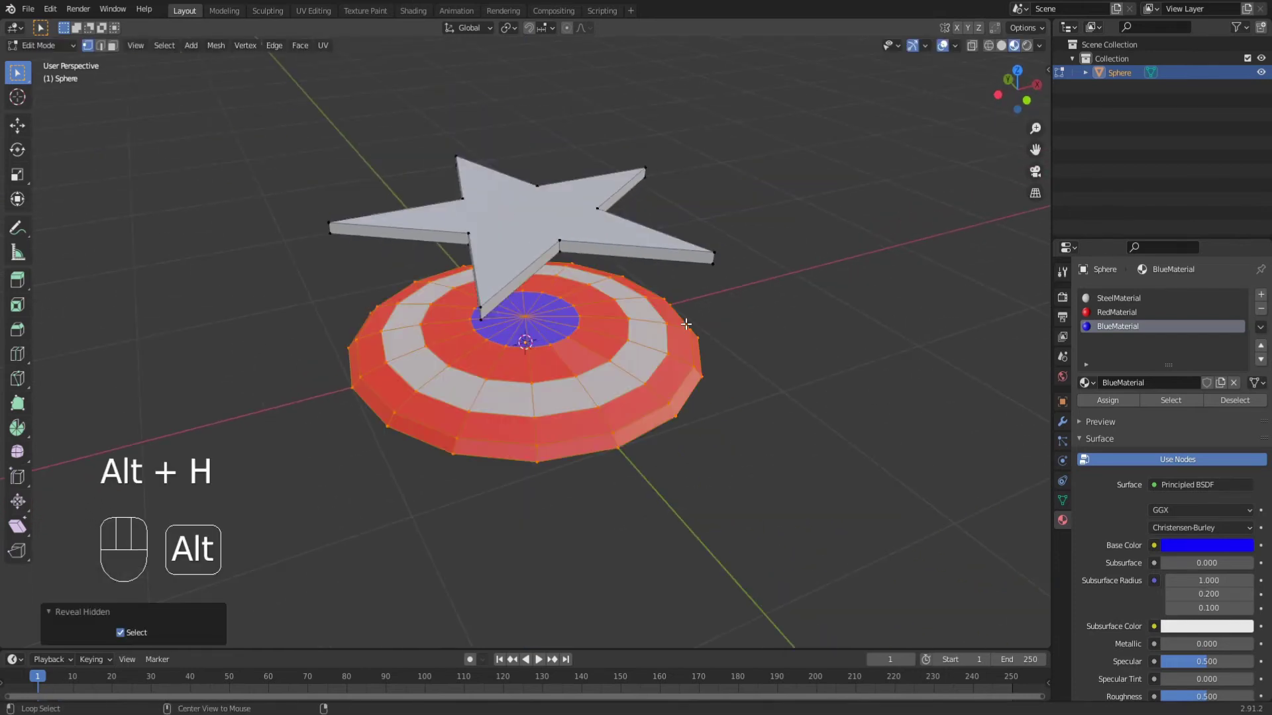
pyautogui.click(791, 308)
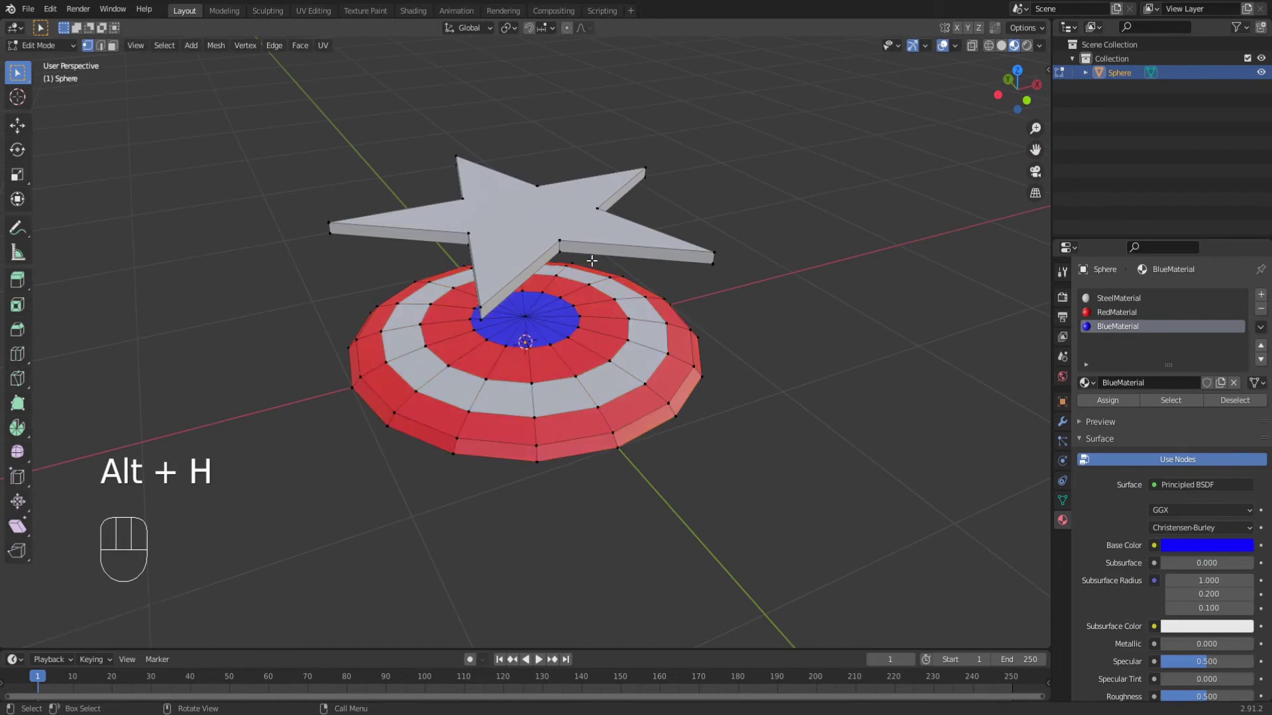
# Step: Select the whole star mesh and scale it to about 0.301 so it fits inside the blue central cap
pyautogui.moveTo(570, 266); pyautogui.dragTo(583, 243, button='middle')
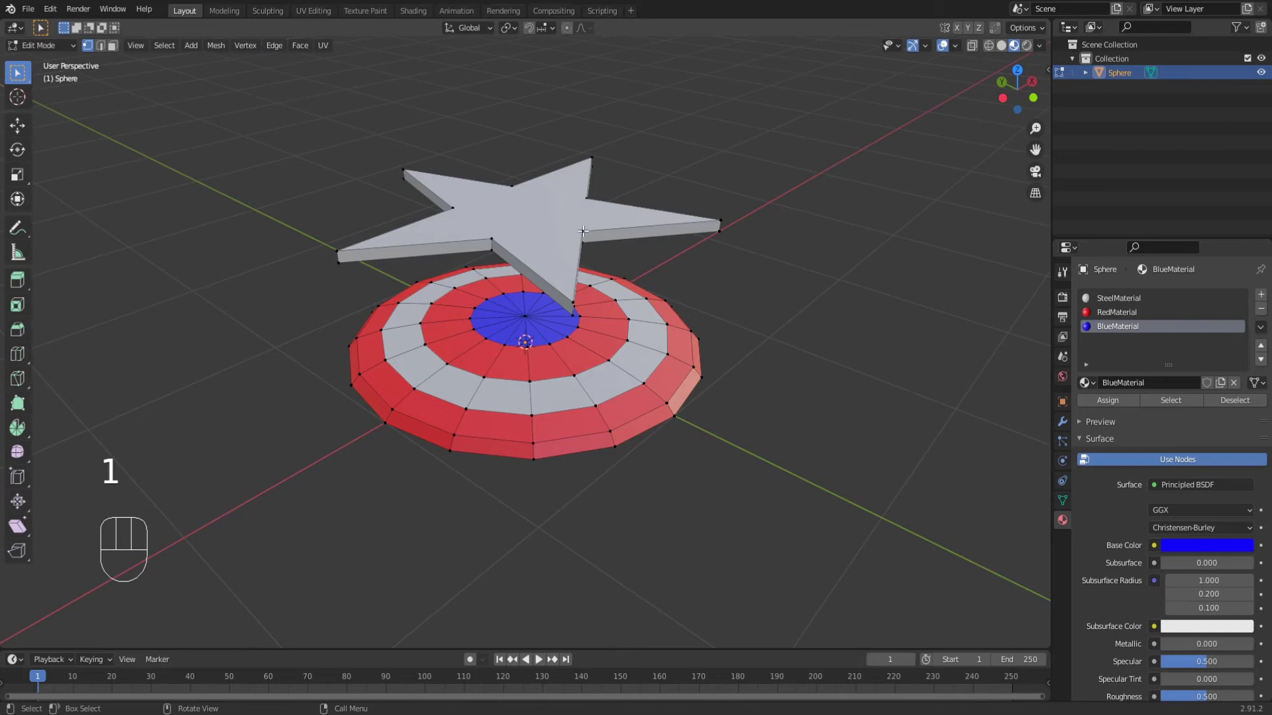
pyautogui.press('l')
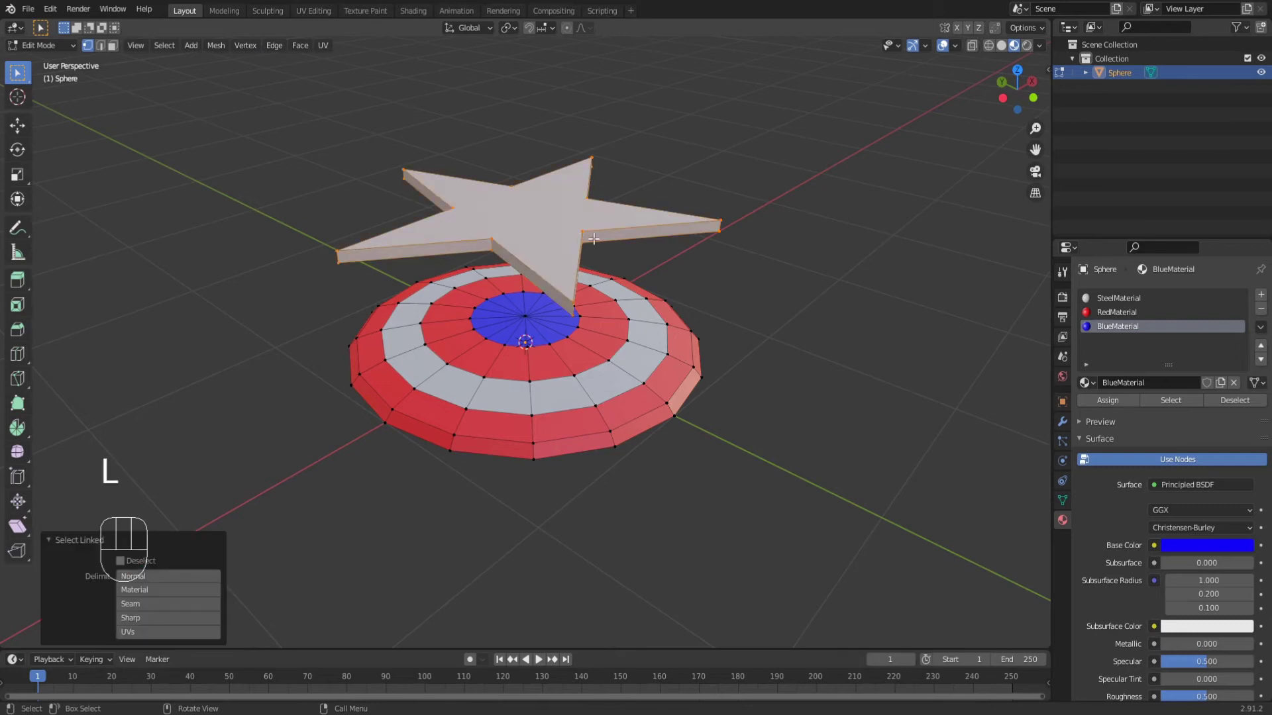
pyautogui.moveTo(548, 248); pyautogui.dragTo(517, 239, button='middle')
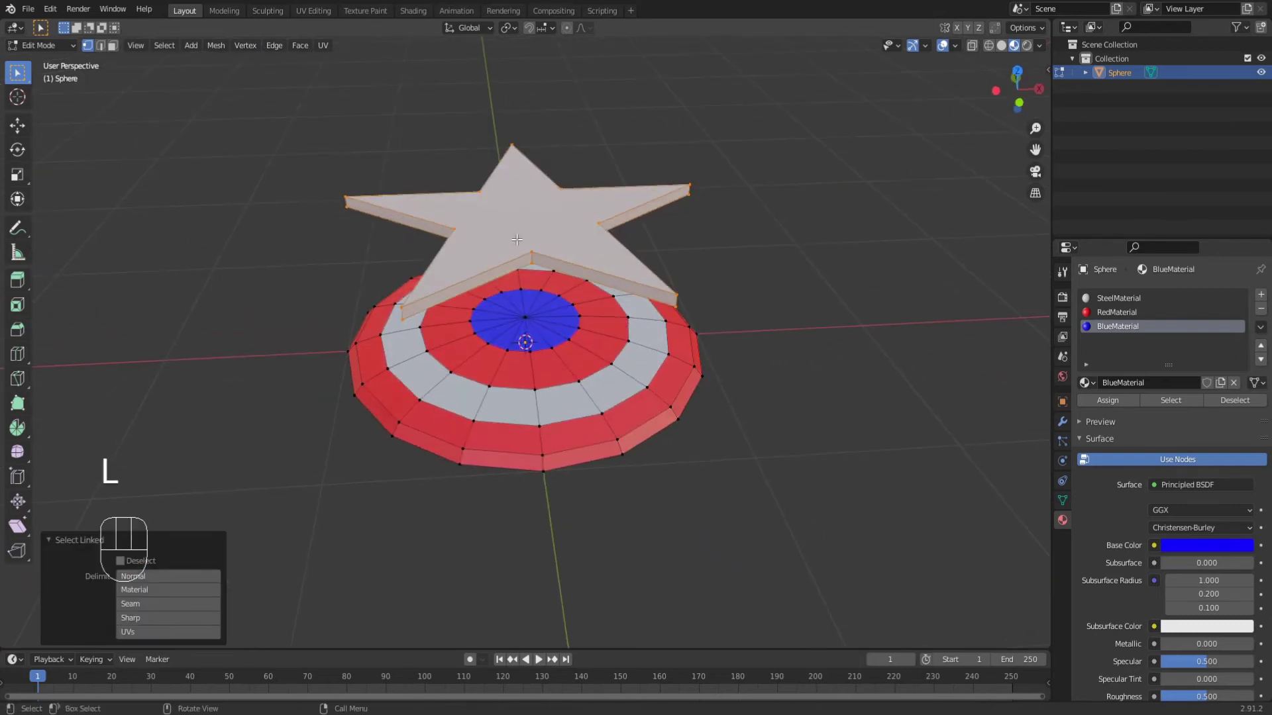
pyautogui.press('KP_7')
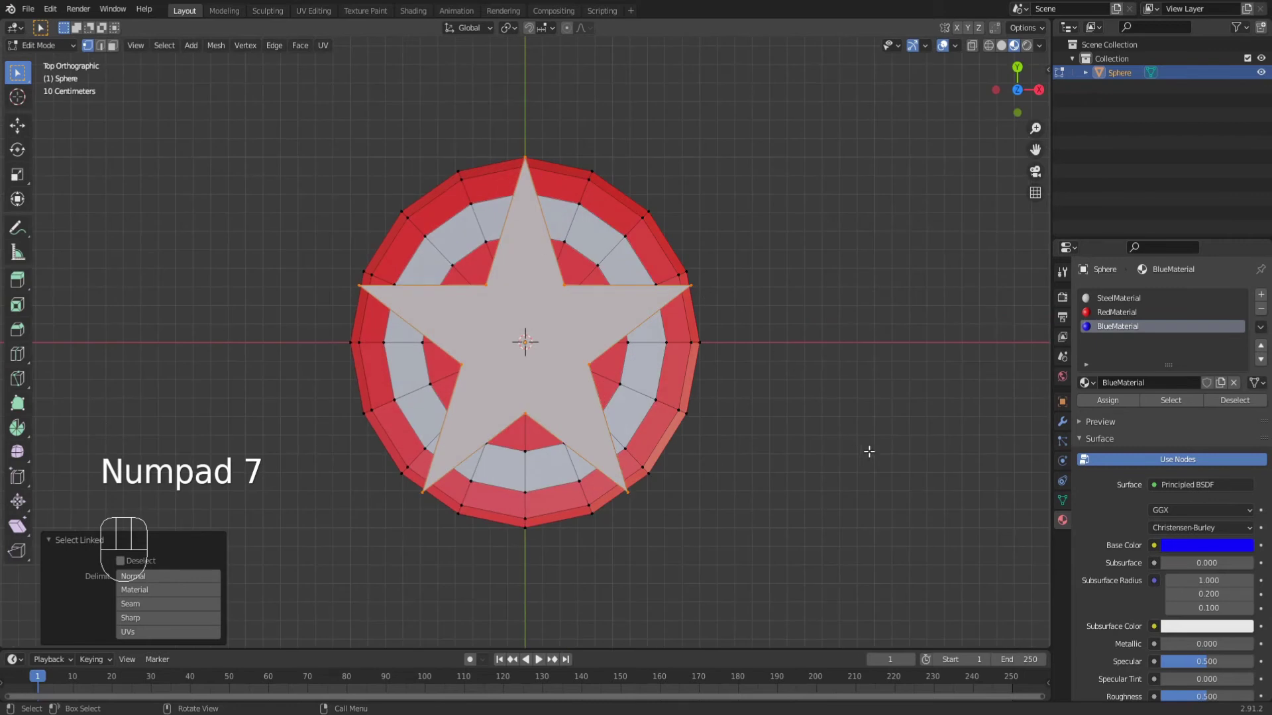
pyautogui.press('s')
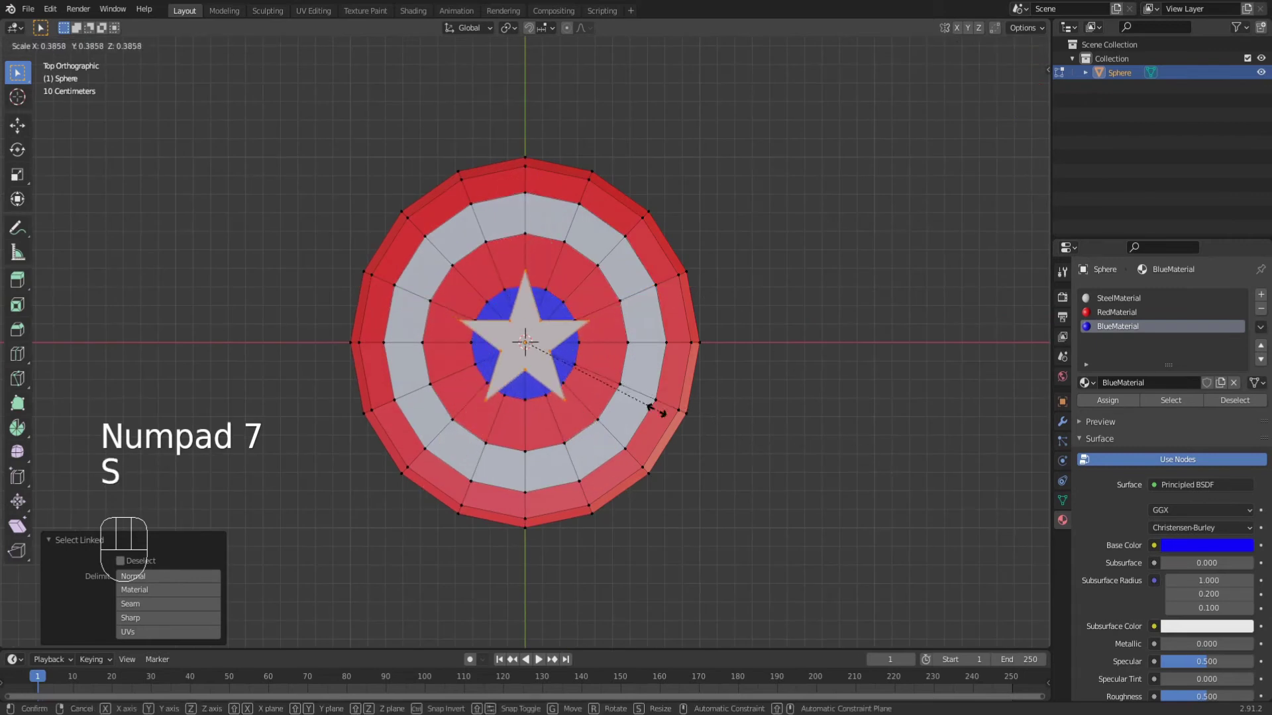
pyautogui.click(626, 403)
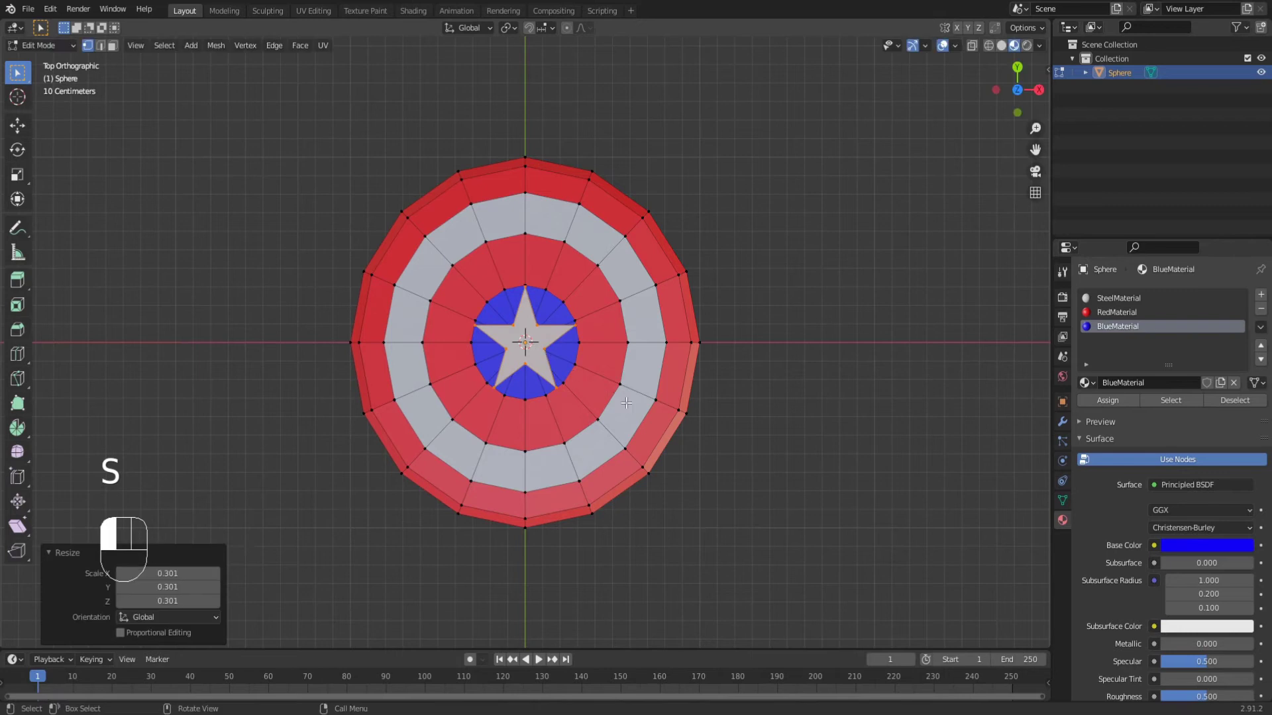
# Step: Lower the star about 0.558 m along Z so it rests on the blue cap of the dome
pyautogui.press('KP_1')
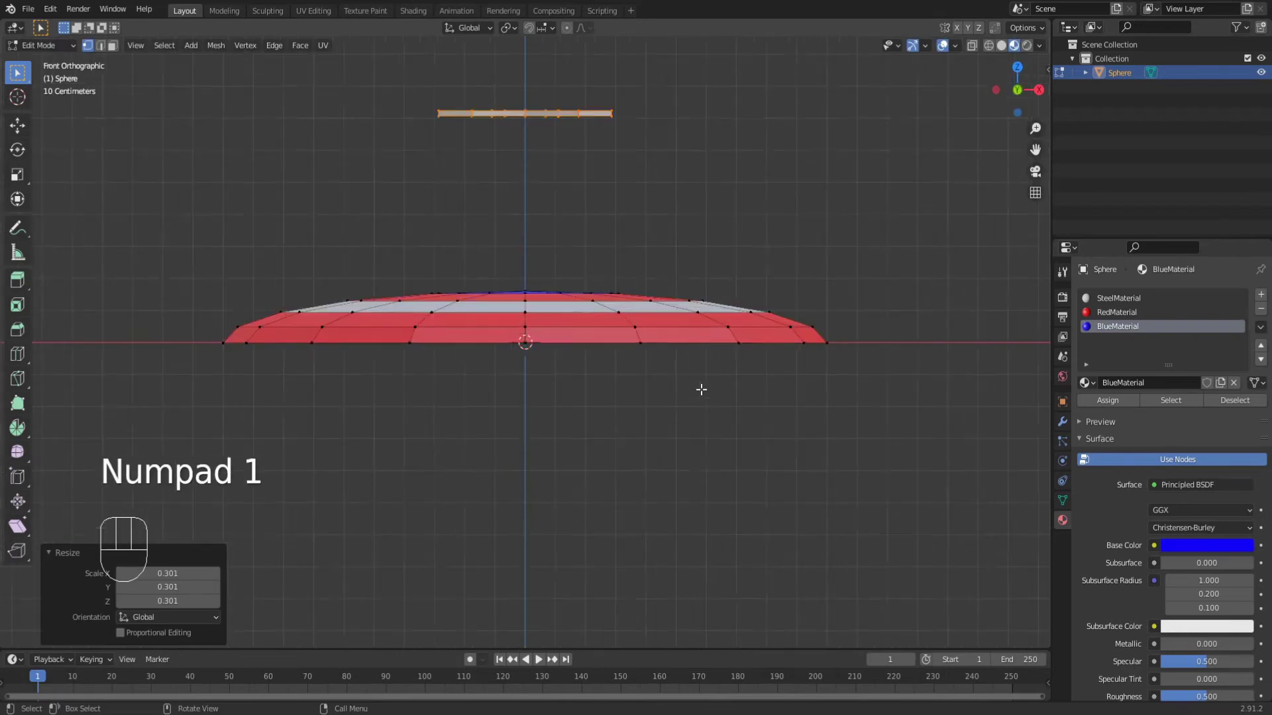
pyautogui.keyDown('shift'); pyautogui.scroll(4, 662, 358); pyautogui.keyUp('shift')
pyautogui.scroll(3, 656, 365)
pyautogui.press('g')
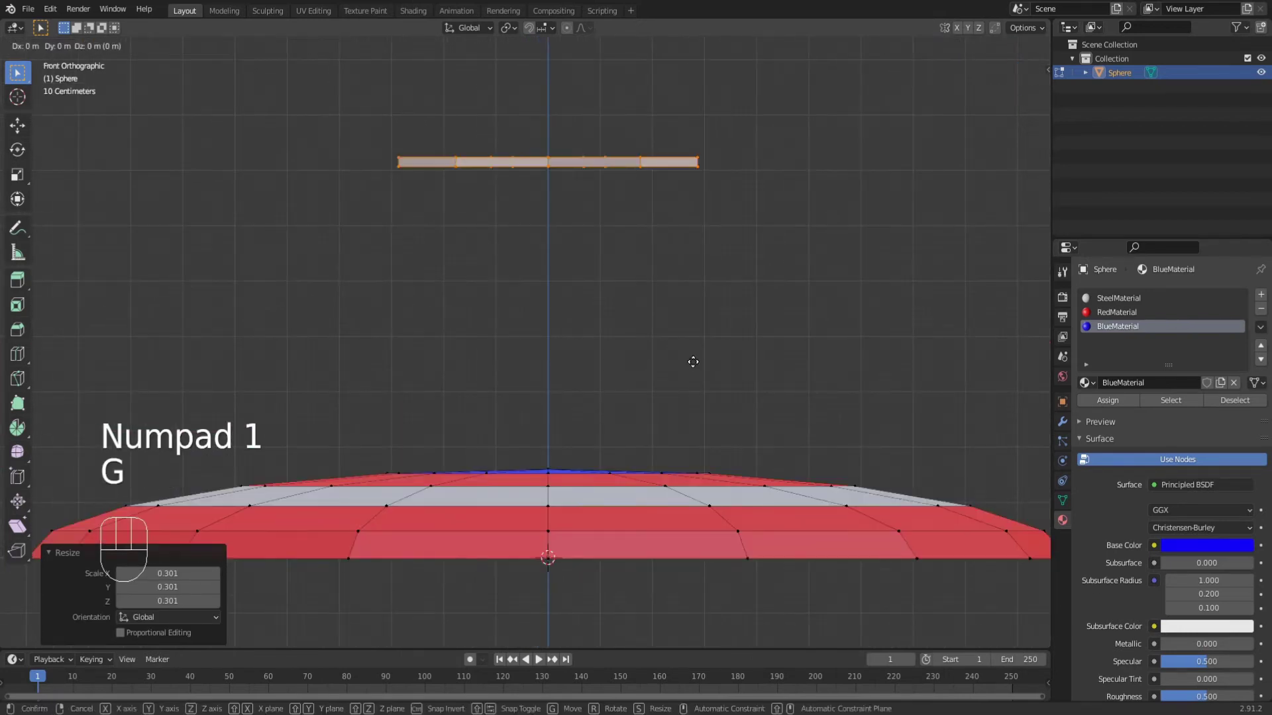
pyautogui.press('z')
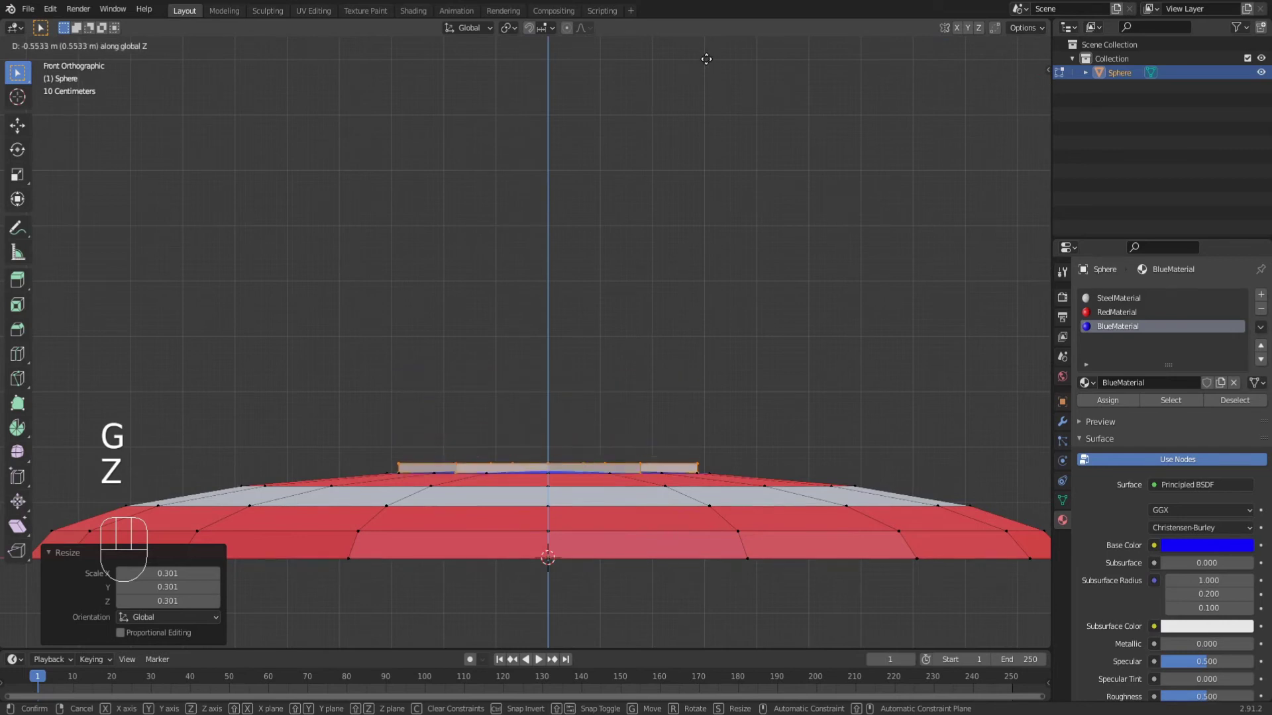
pyautogui.click(707, 62)
pyautogui.moveTo(707, 343); pyautogui.dragTo(580, 363, button='middle')
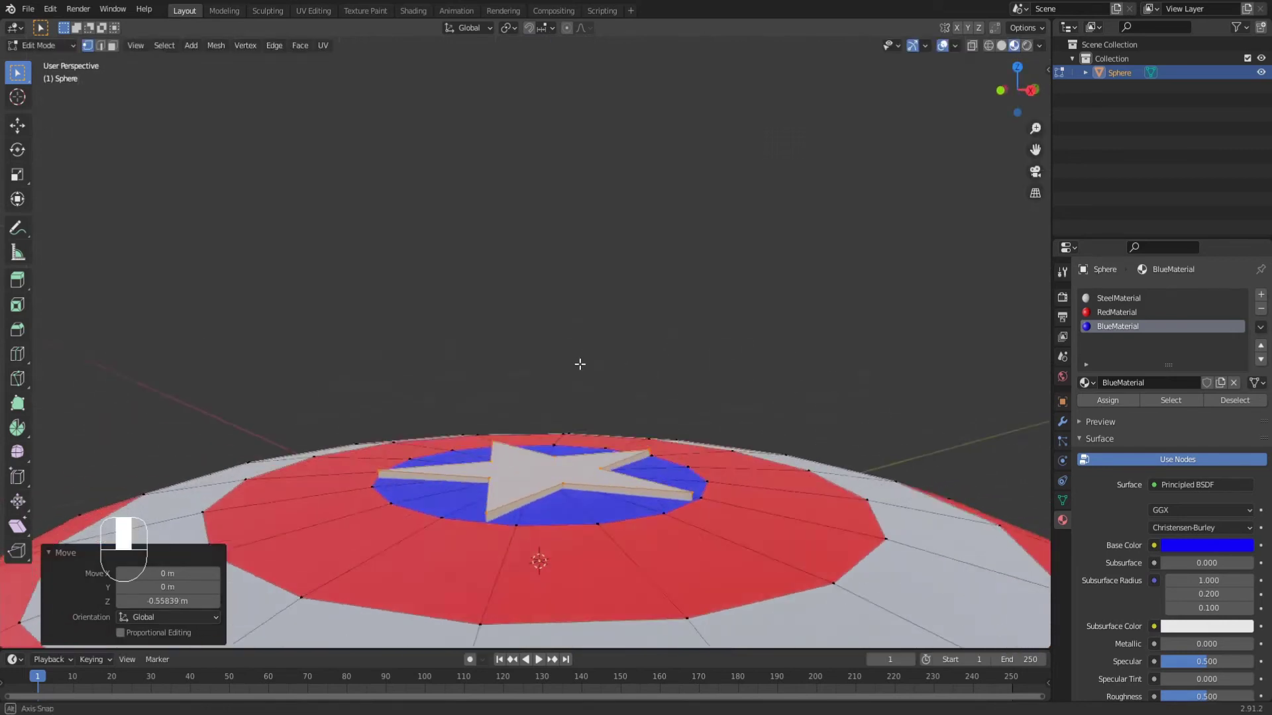
pyautogui.scroll(4, 670, 444)
pyautogui.scroll(-4, 671, 444)
pyautogui.moveTo(671, 444); pyautogui.dragTo(791, 418, button='middle')
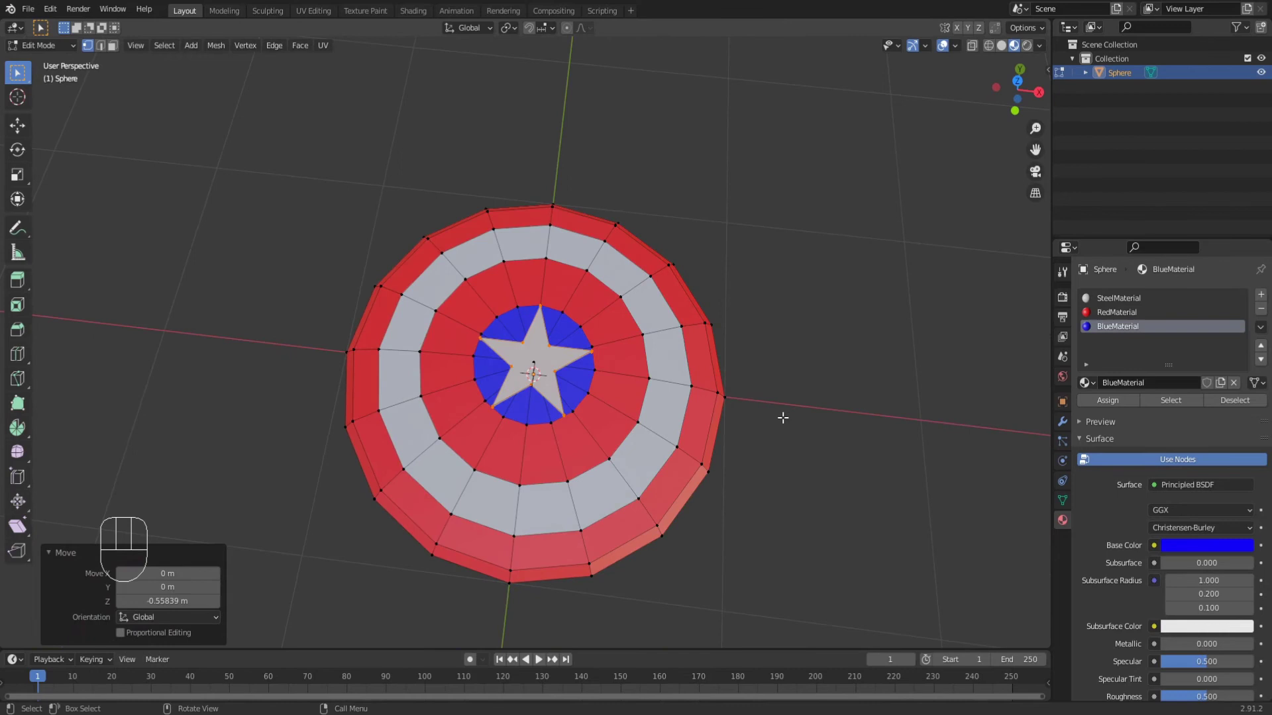
# Step: Display the Face Orientation overlay on the shield and star
pyautogui.scroll(-3, 670, 417)
pyautogui.moveTo(669, 417); pyautogui.dragTo(609, 342, button='middle')
pyautogui.scroll(5, 655, 394)
pyautogui.click(956, 46)
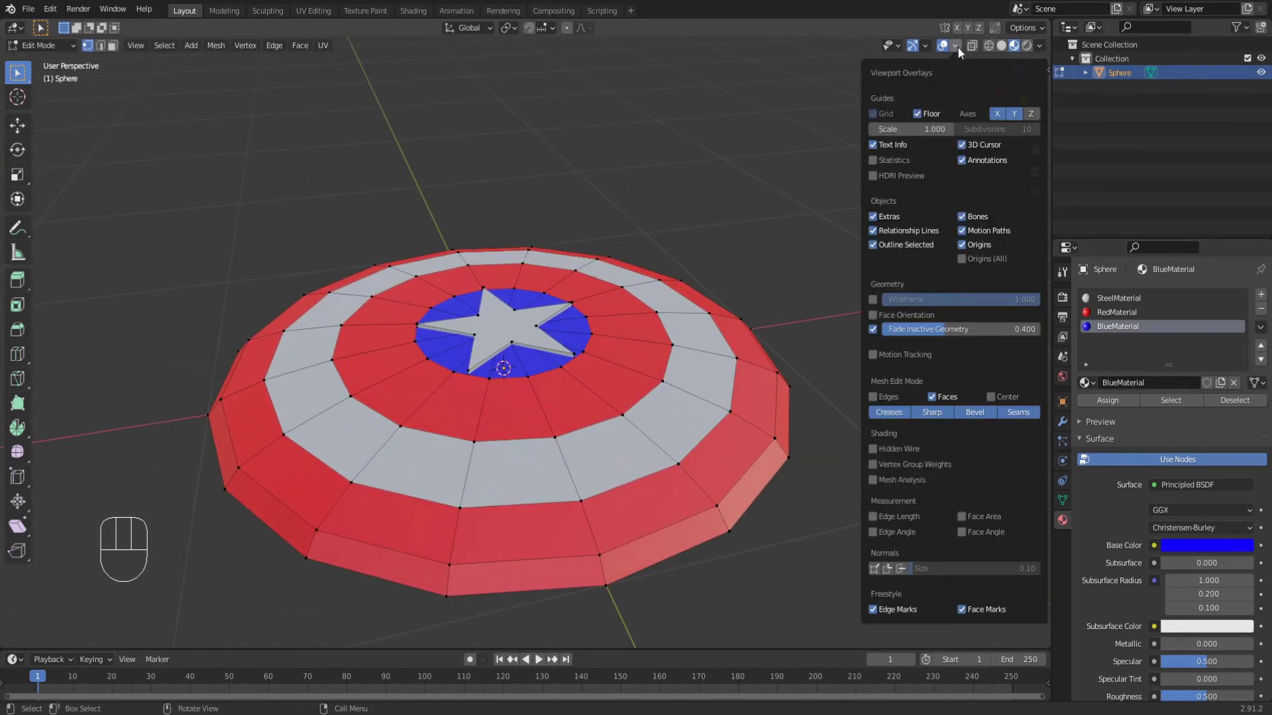
pyautogui.click(873, 315)
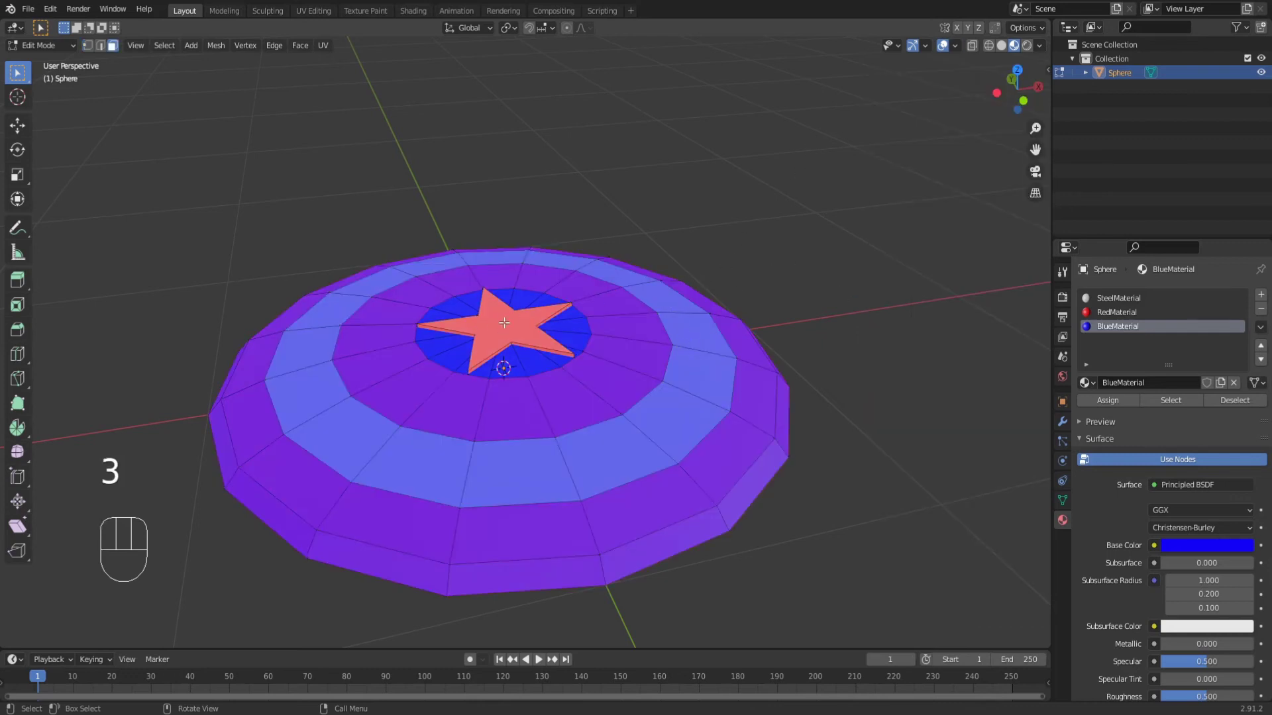
# Step: Select the entire star mesh and flip its normals so its faces point outward
pyautogui.scroll(3, 523, 398)
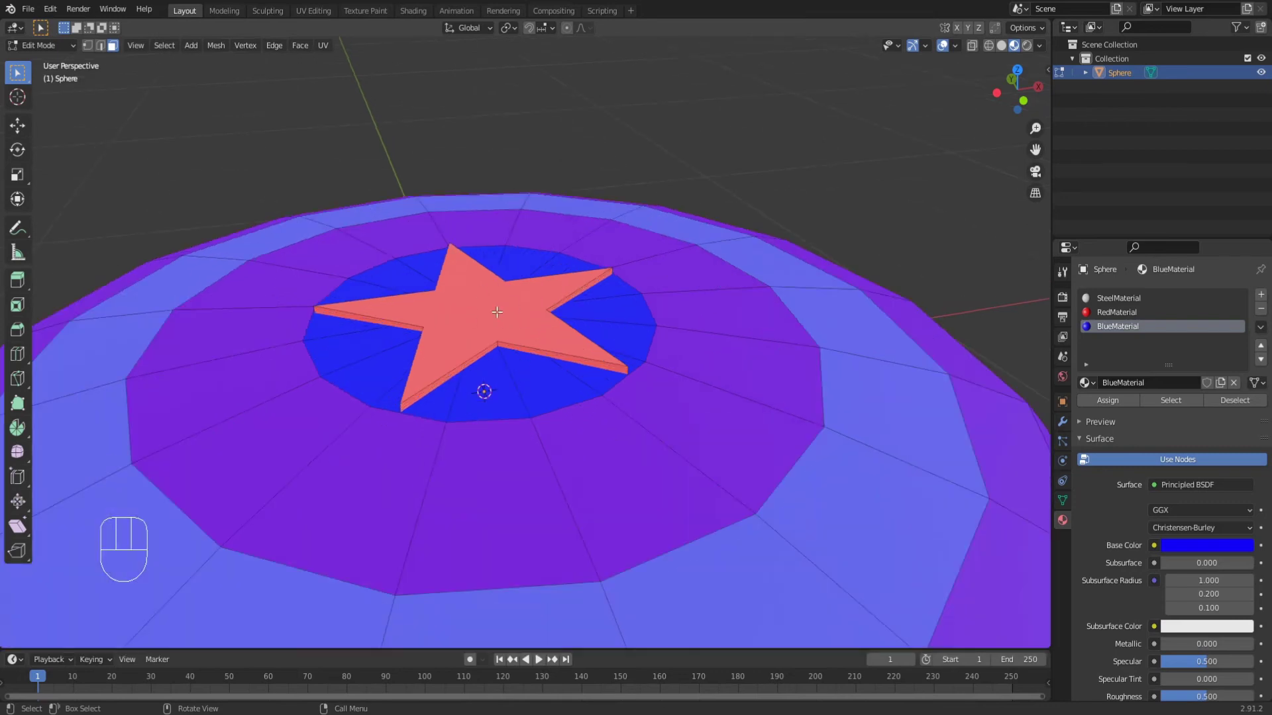
pyautogui.press('l')
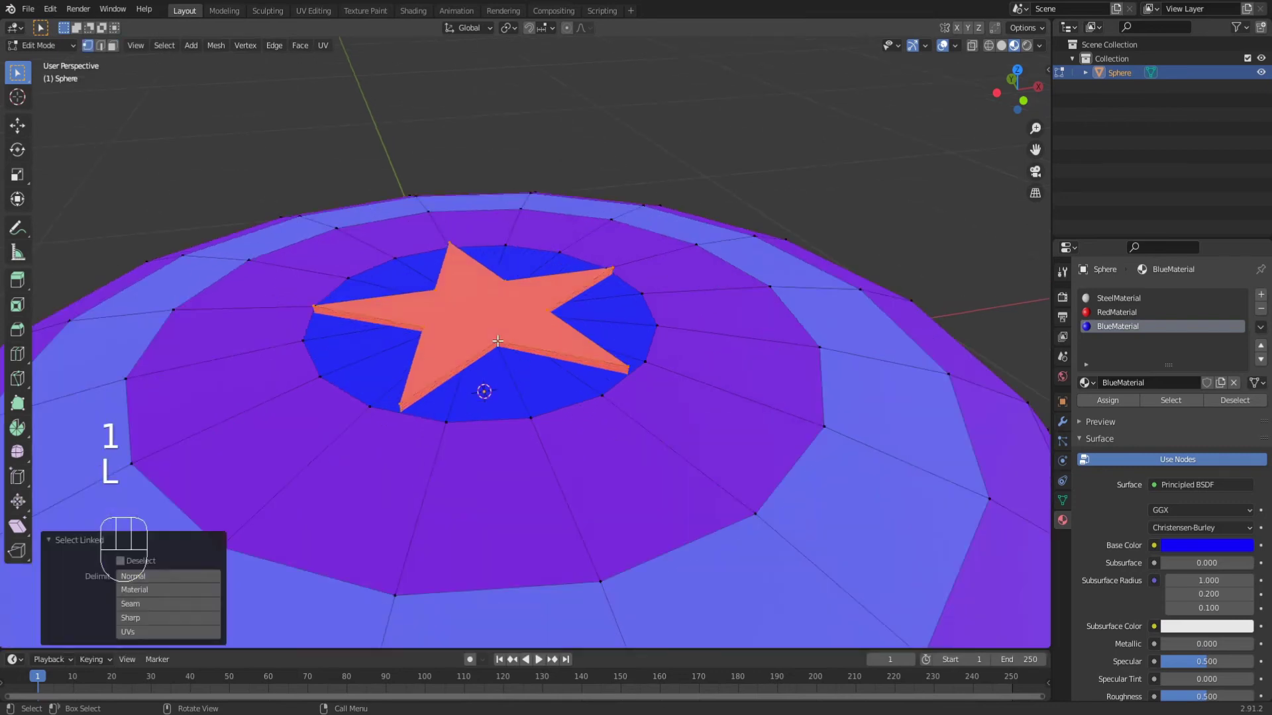
pyautogui.click(216, 46)
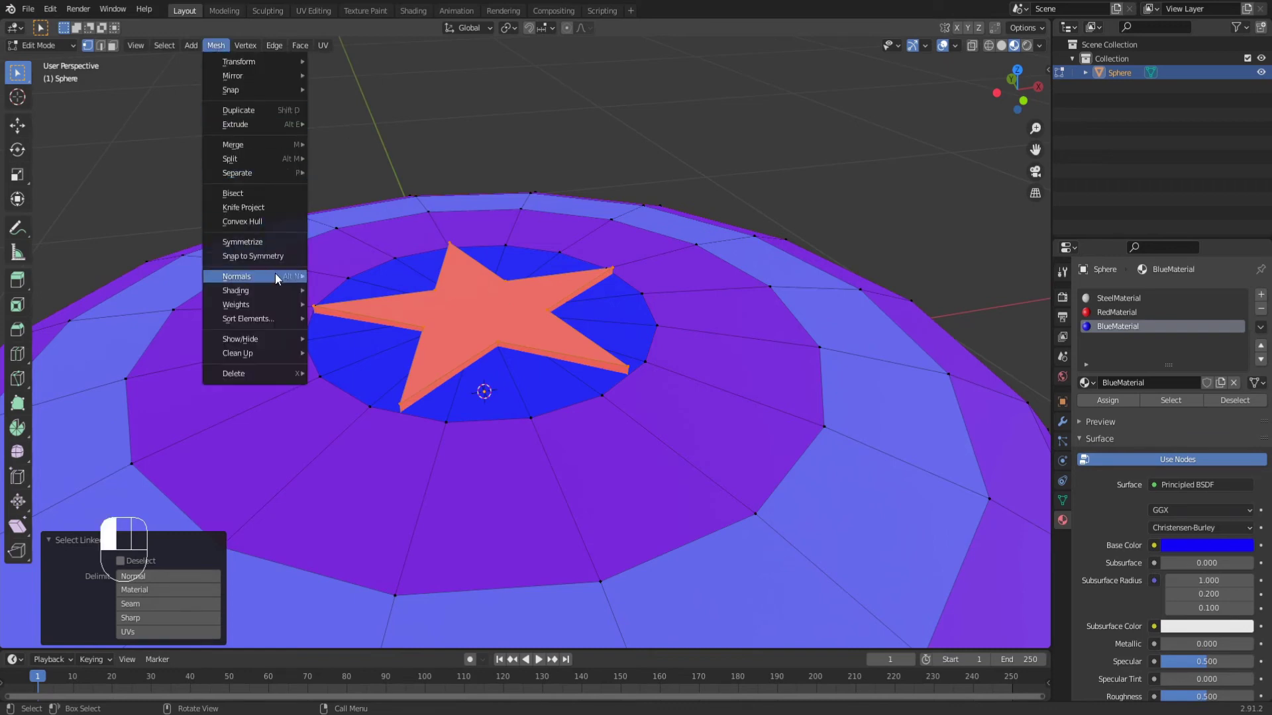
pyautogui.moveTo(276, 273)
pyautogui.click(355, 279)
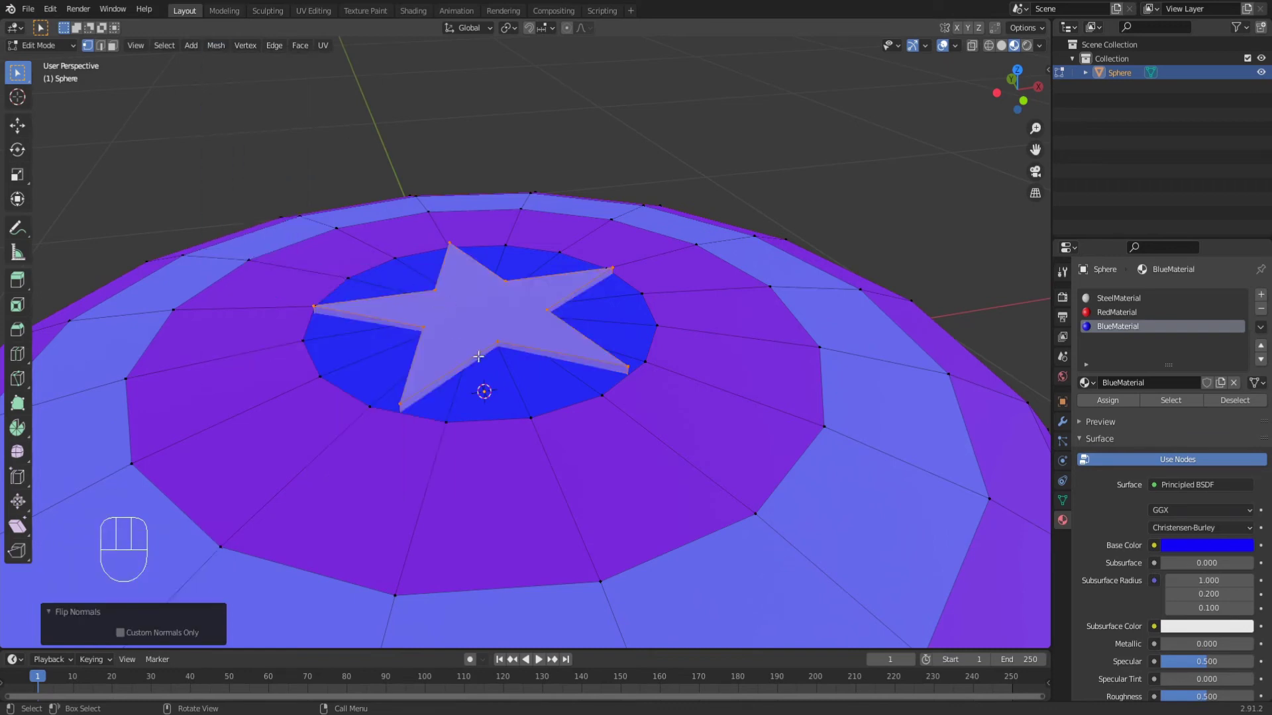
# Step: Clear the mesh selection, check the shield's face orientation, and turn the Face Orientation overlay off
pyautogui.scroll(-3, 636, 226)
pyautogui.press('a')
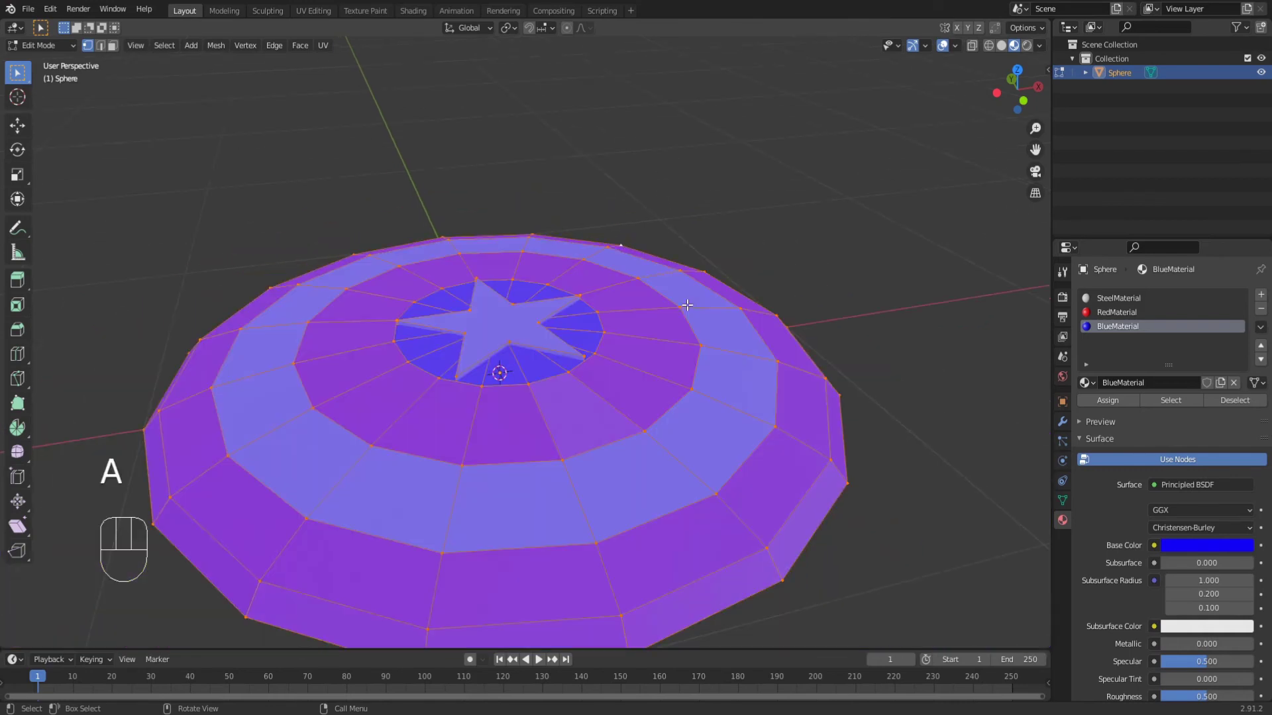
pyautogui.hotkey('alt', 'a')
pyautogui.moveTo(723, 303); pyautogui.dragTo(660, 299, button='middle')
pyautogui.click(956, 46)
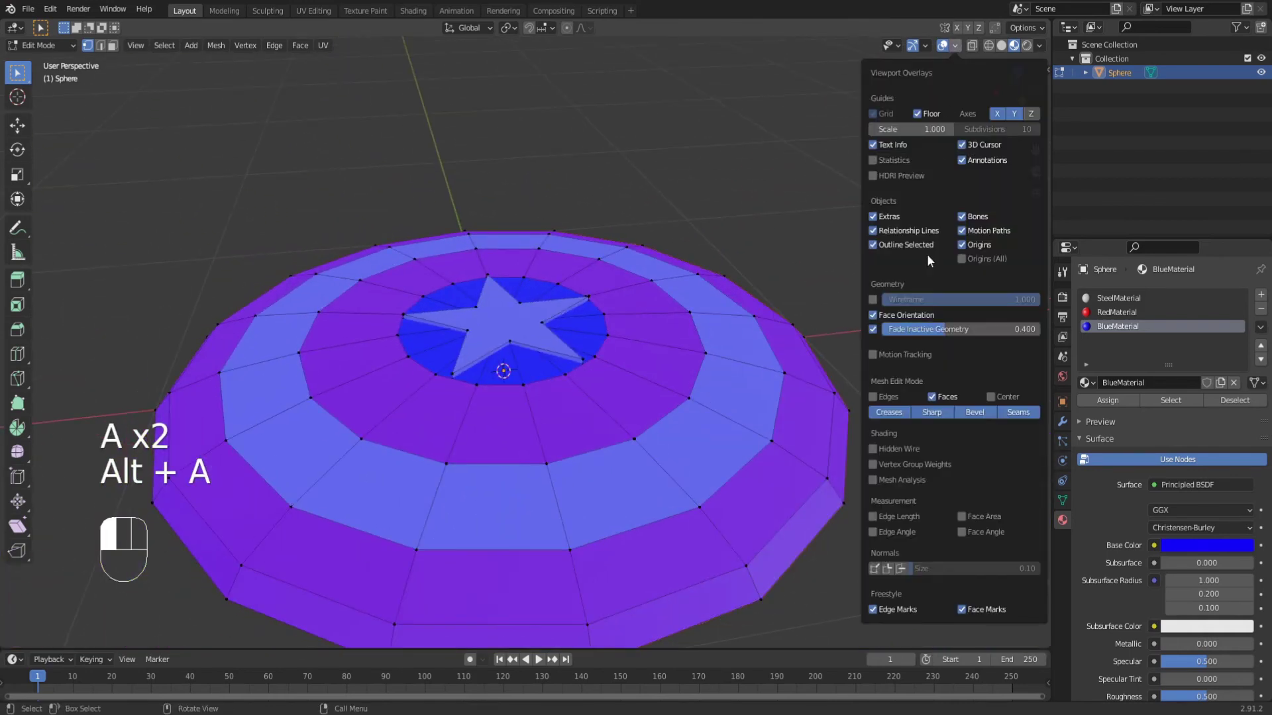
pyautogui.click(884, 315)
# Step: Return to Object Mode and rename the shield object to CapsShield
pyautogui.scroll(-3, 700, 250)
pyautogui.moveTo(699, 250); pyautogui.dragTo(799, 248, button='middle')
pyautogui.click(1062, 402)
pyautogui.press('Tab')
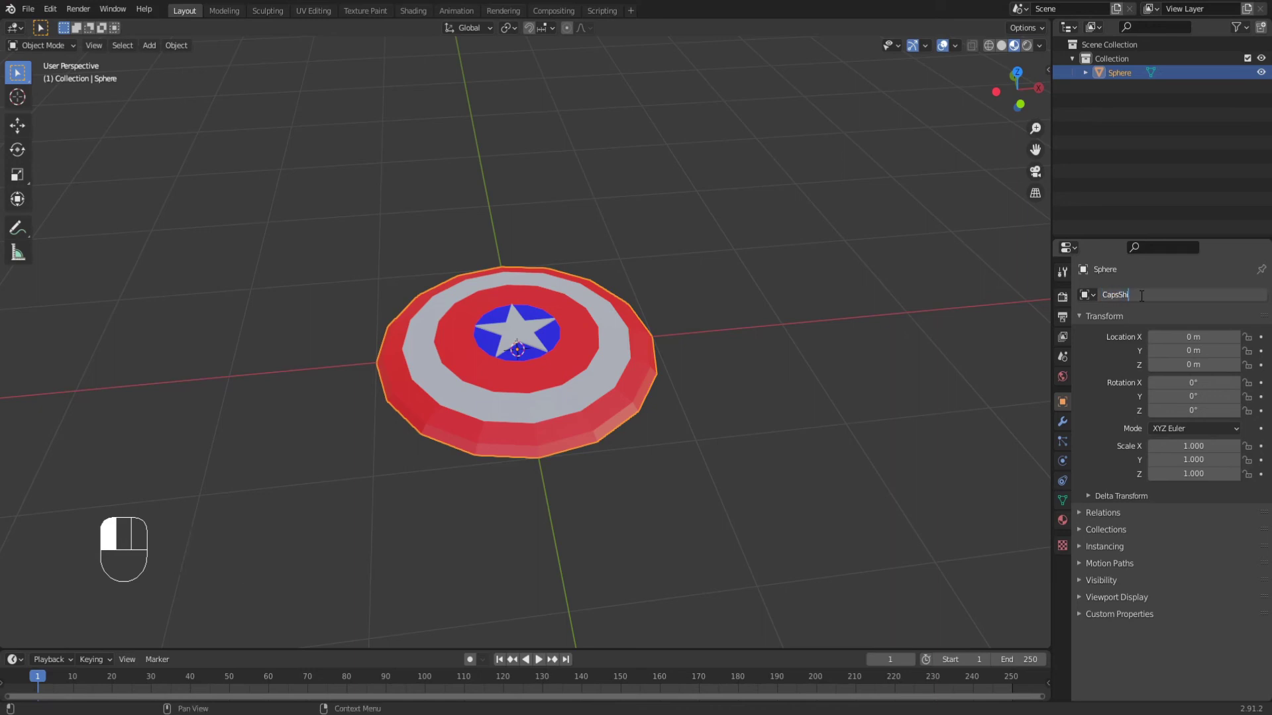
# Step: Start exporting the finished shield model
pyautogui.click(28, 9)
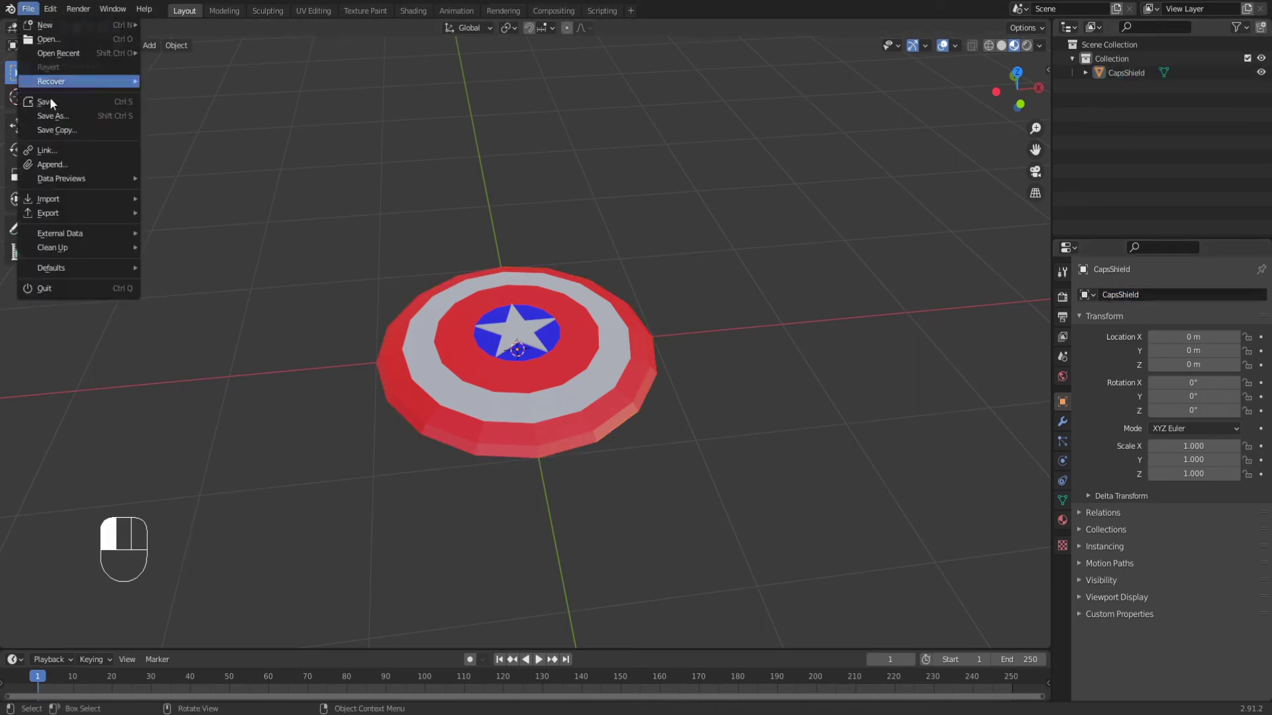
pyautogui.moveTo(82, 213)
pyautogui.click(212, 291)
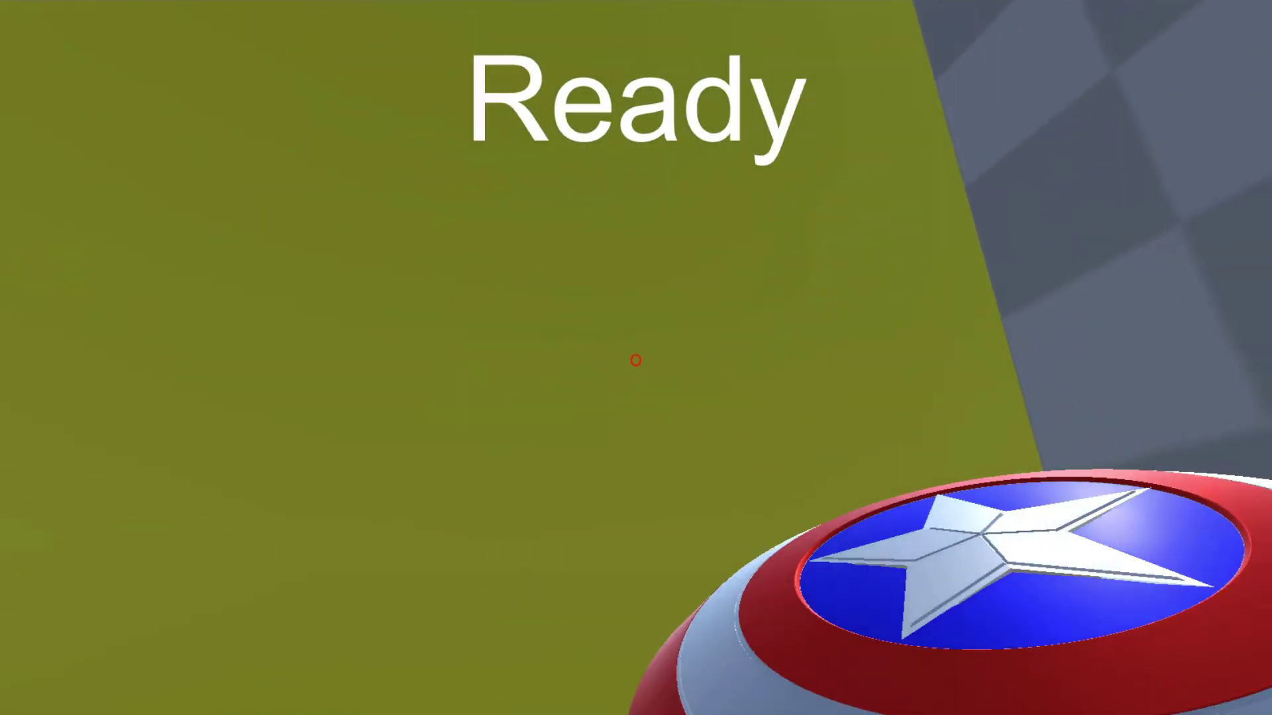
pyautogui.click(635, 360)
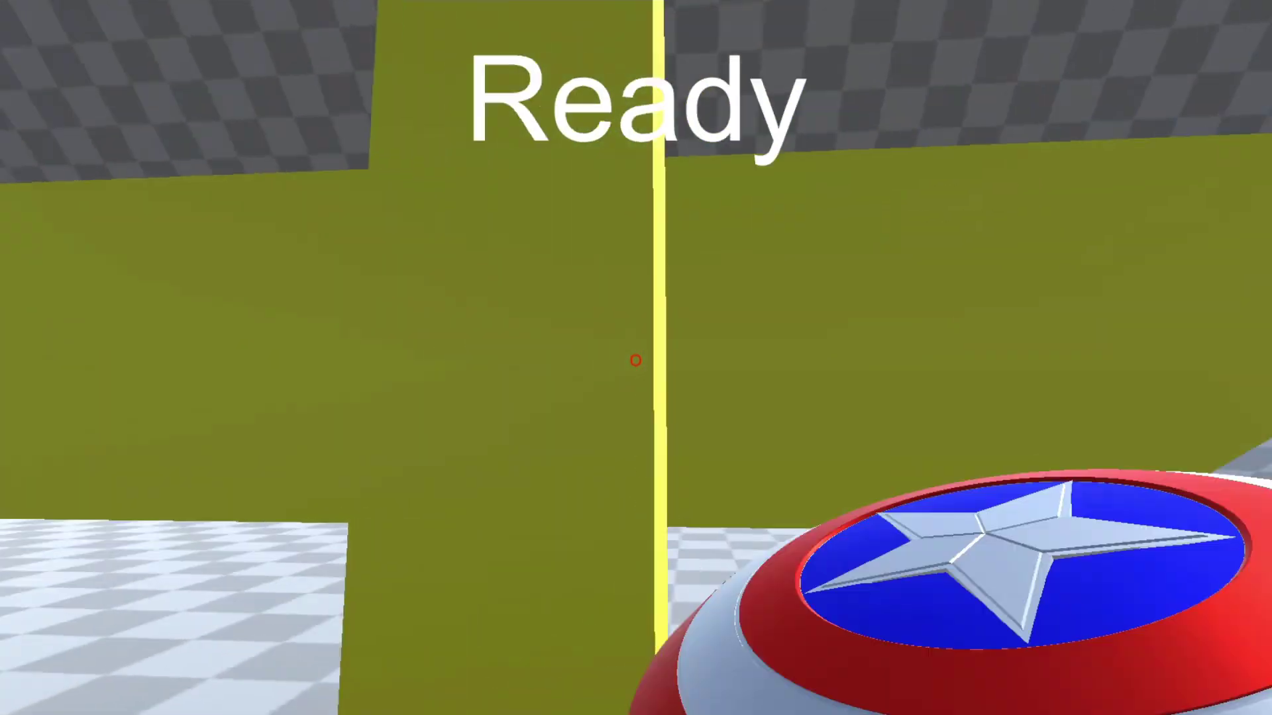
pyautogui.click(636, 360)
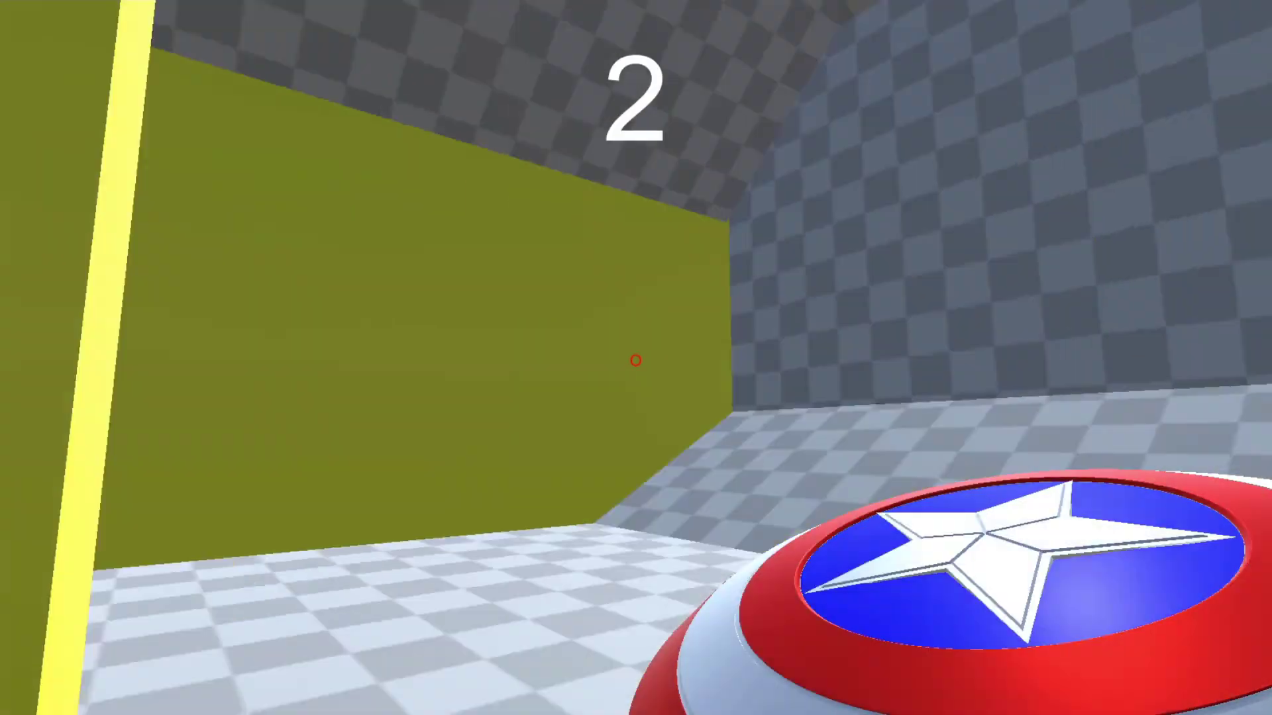
pyautogui.click(636, 360)
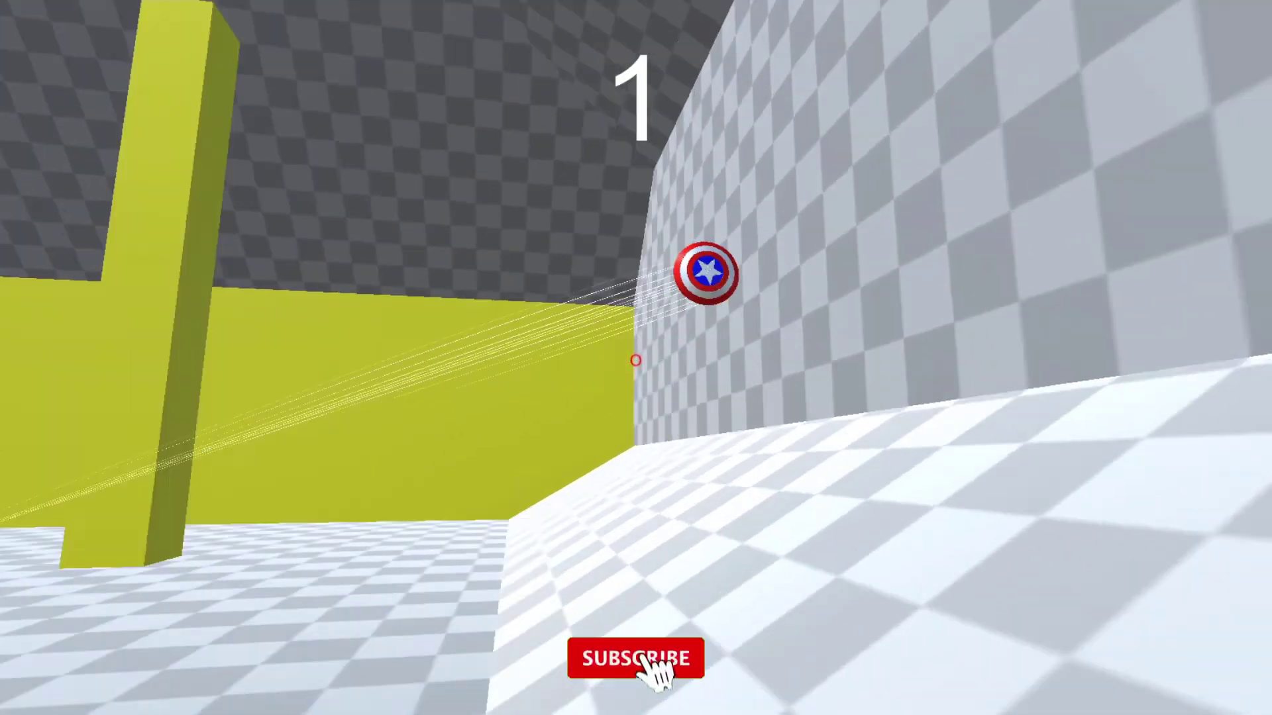
pyautogui.click(636, 361)
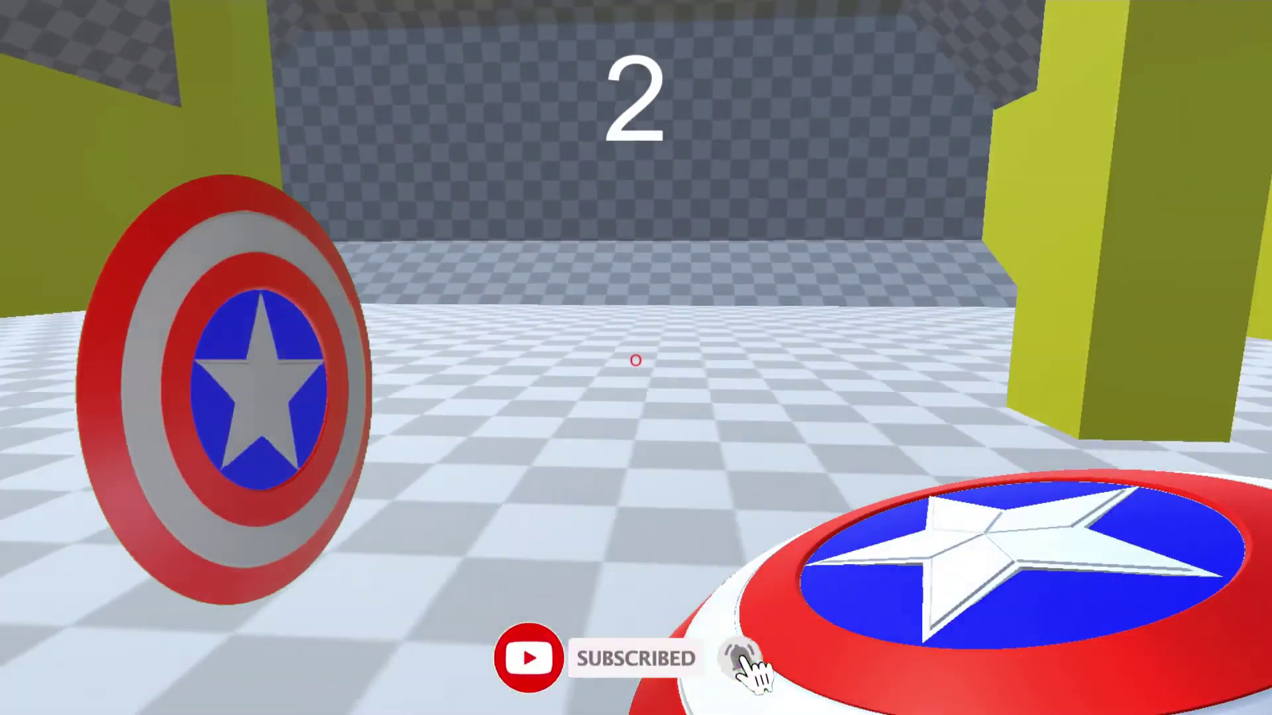
pyautogui.click(635, 360)
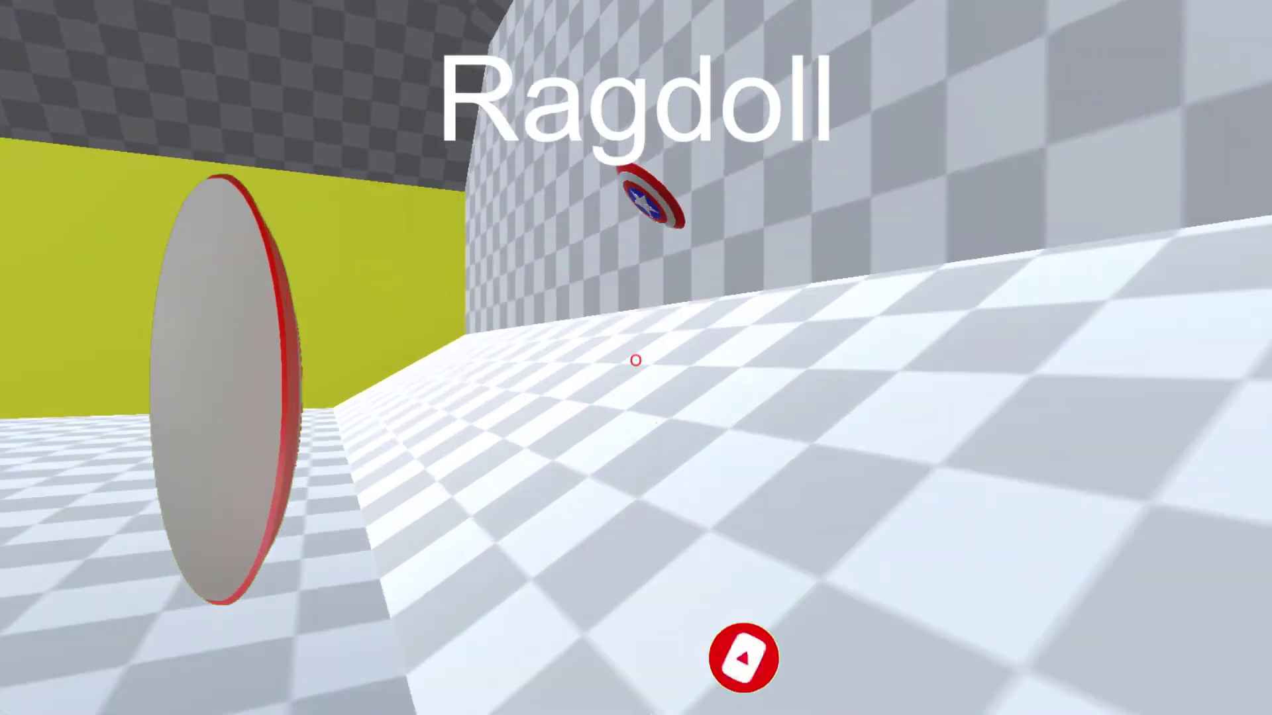
pyautogui.click(635, 360)
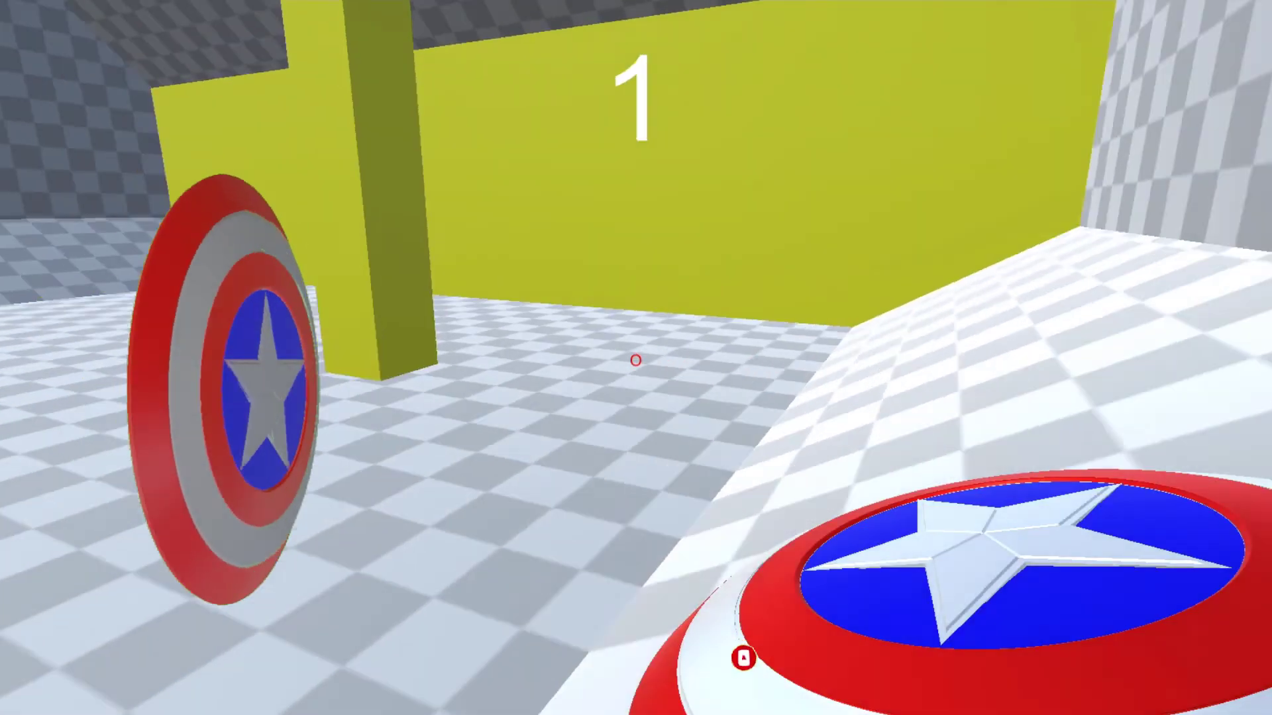
pyautogui.click(635, 360)
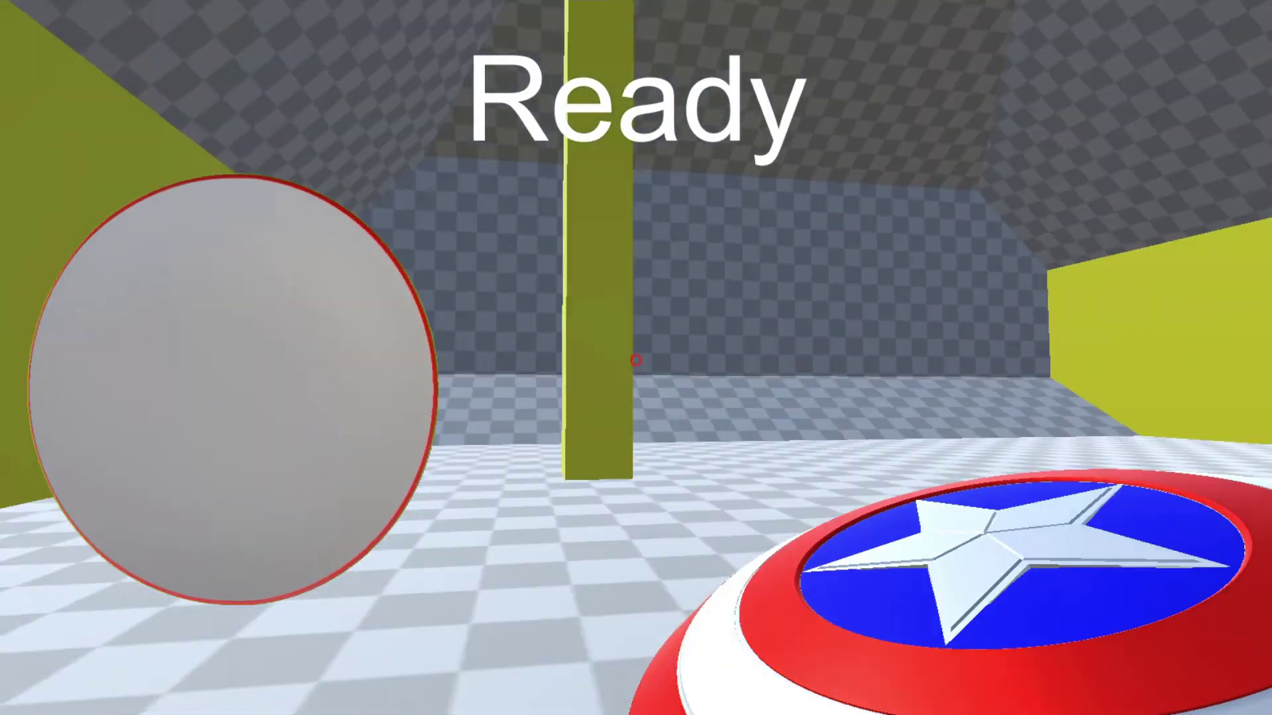
pyautogui.click(635, 360)
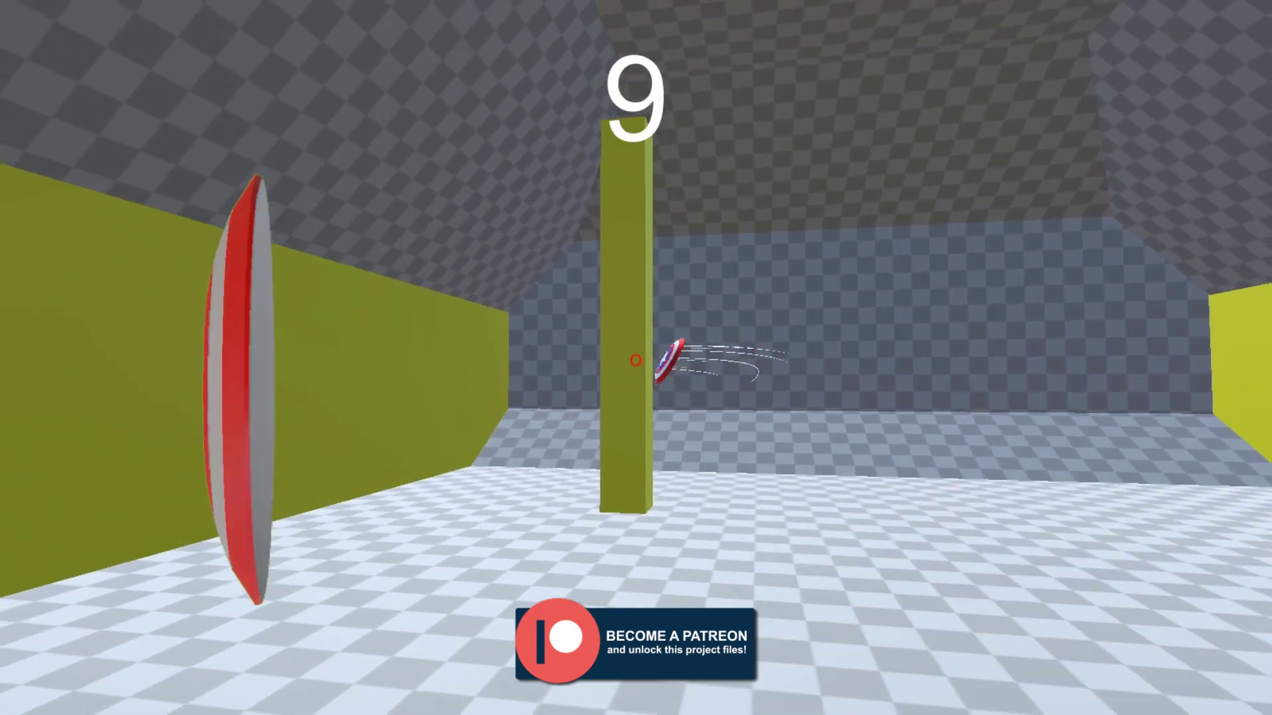
pyautogui.press('w')
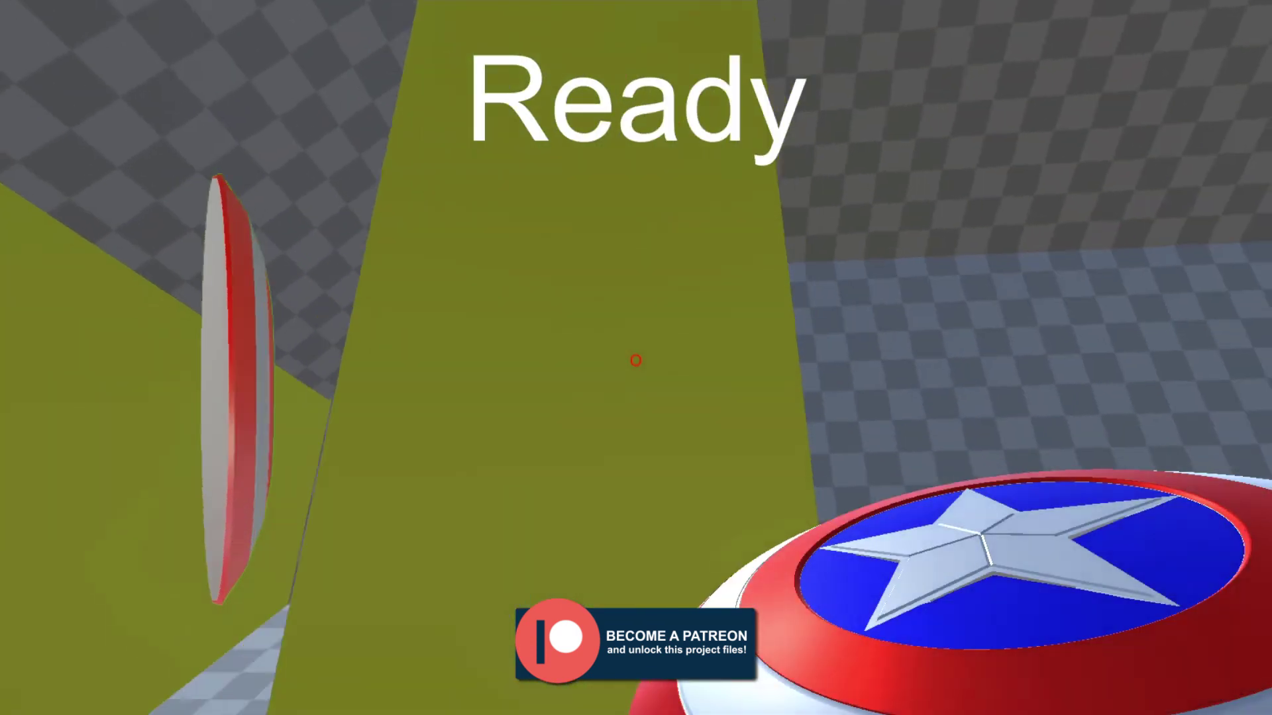